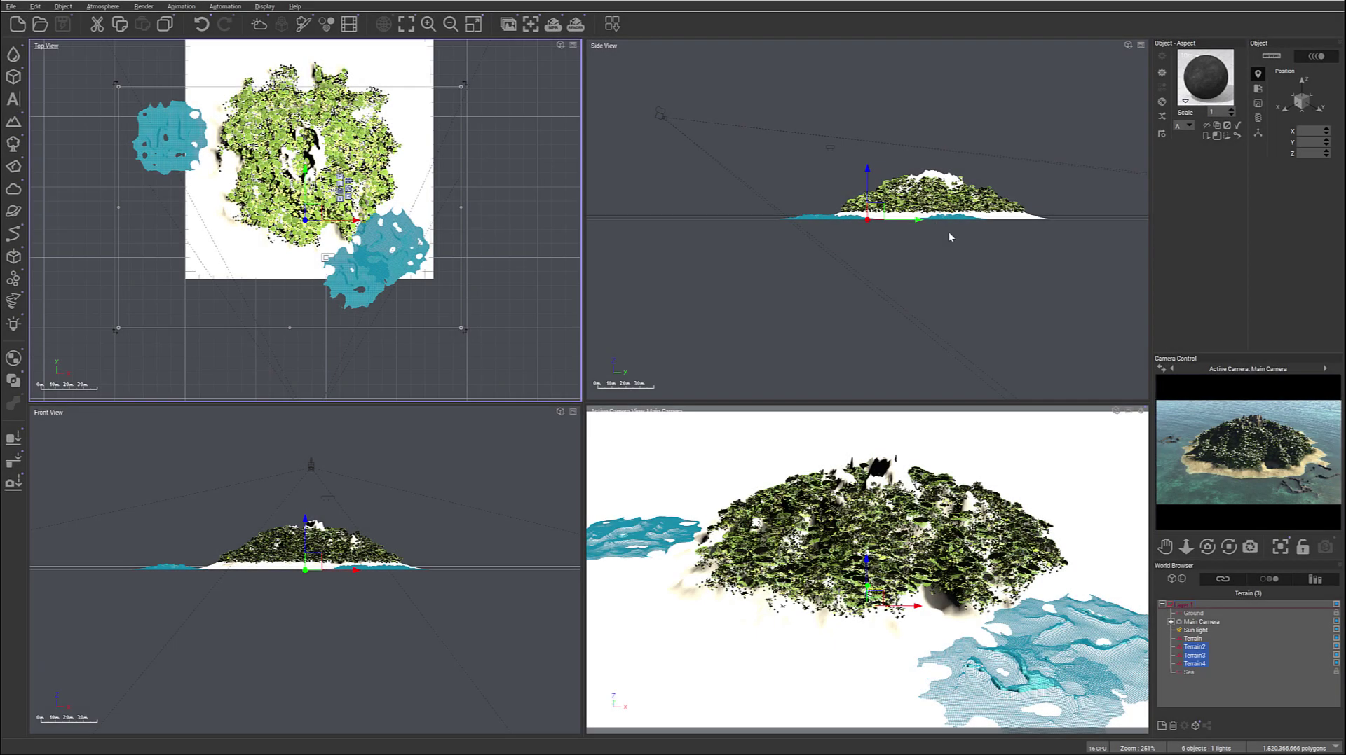
Step: Select the main island terrain and display its size values
right_drag(918, 283, 869, 329)
click(894, 224)
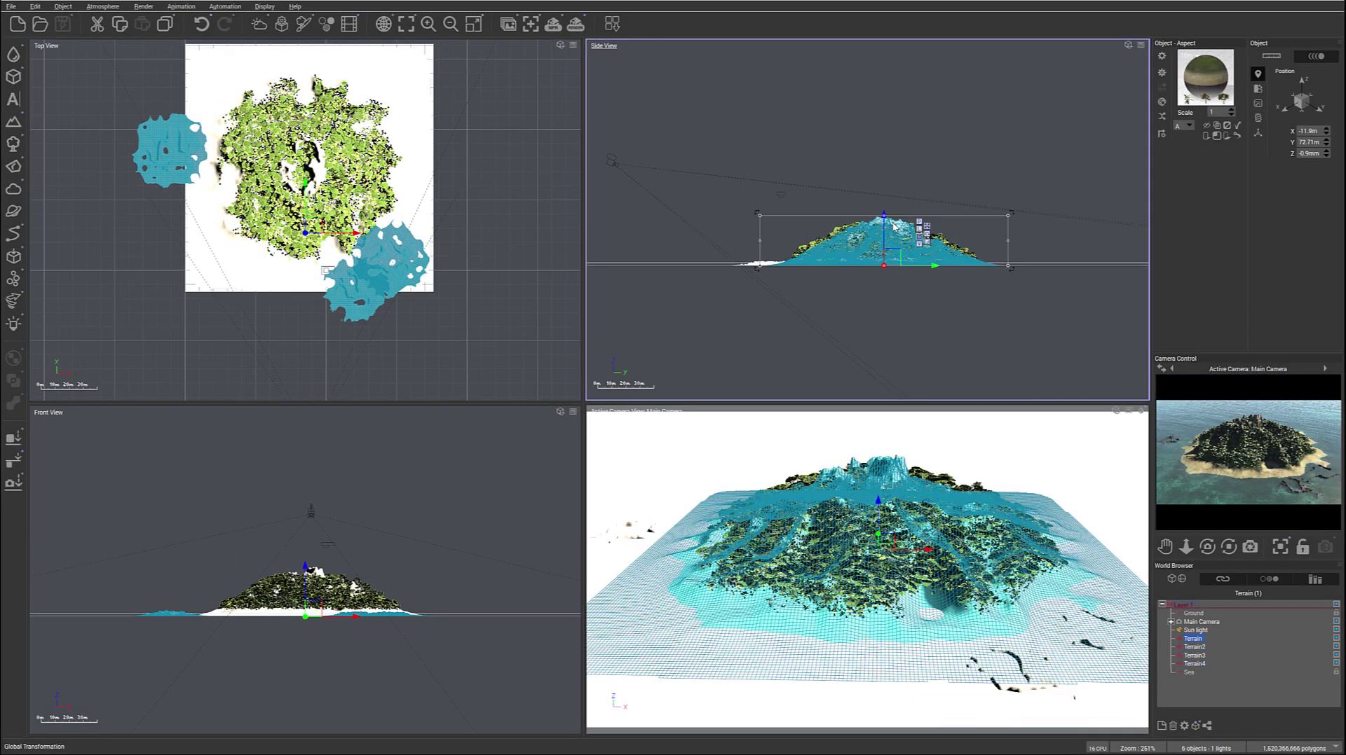
click(1257, 103)
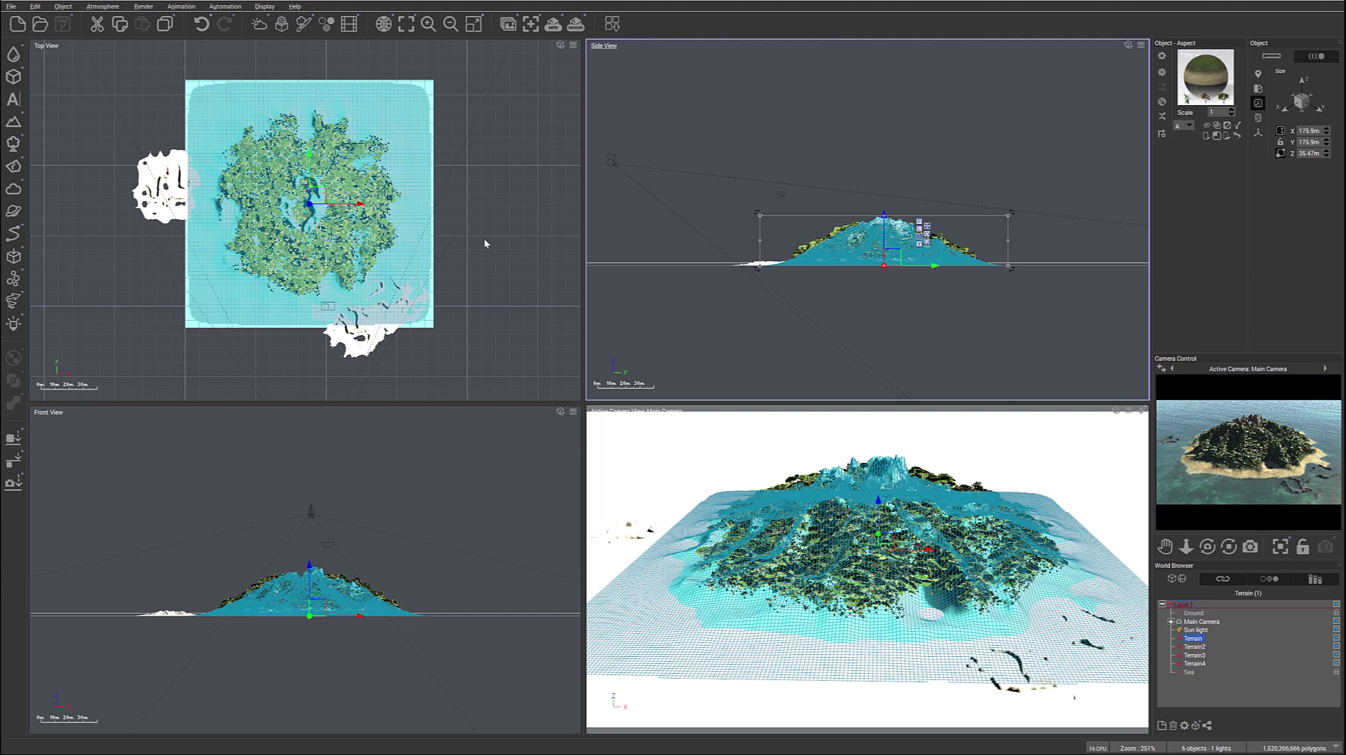
Step: Open the Atmosphere Editor and set the albedo scale of the photometric lighting adjustment to 44%
click(103, 6)
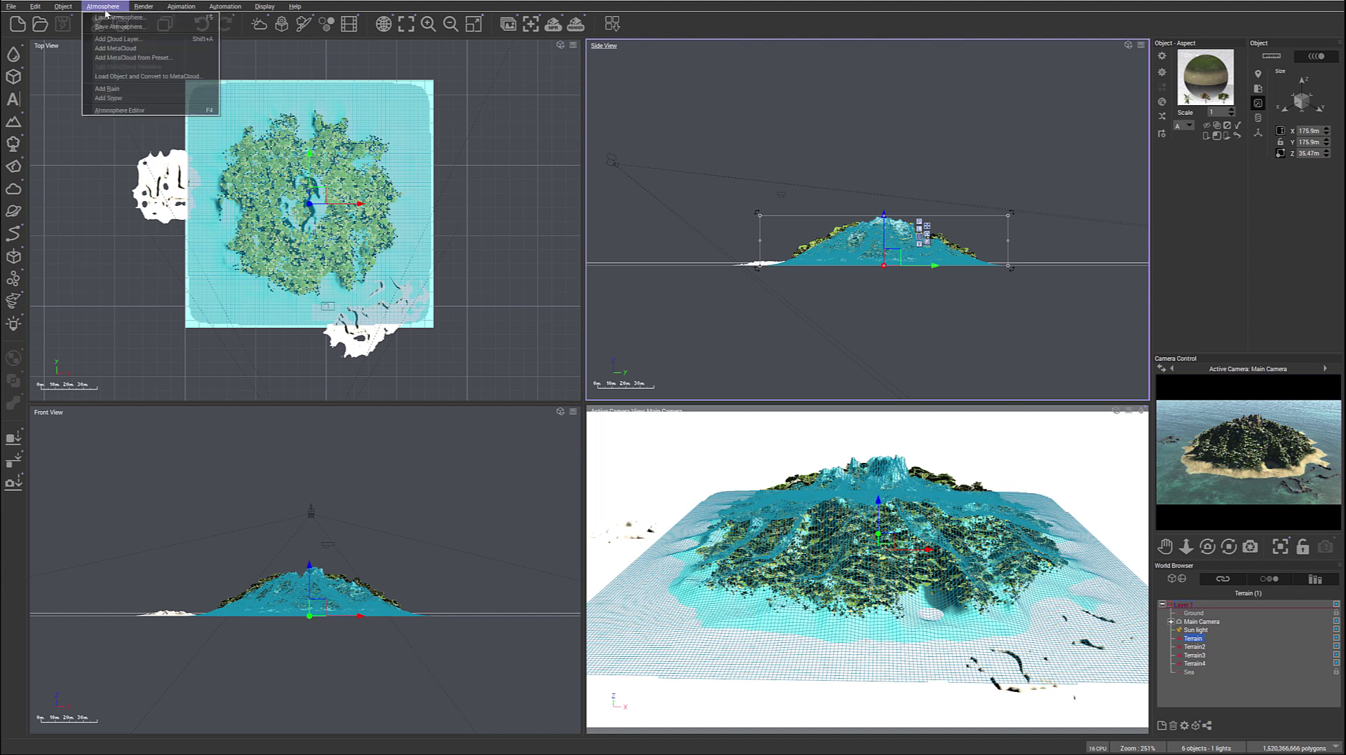
click(120, 111)
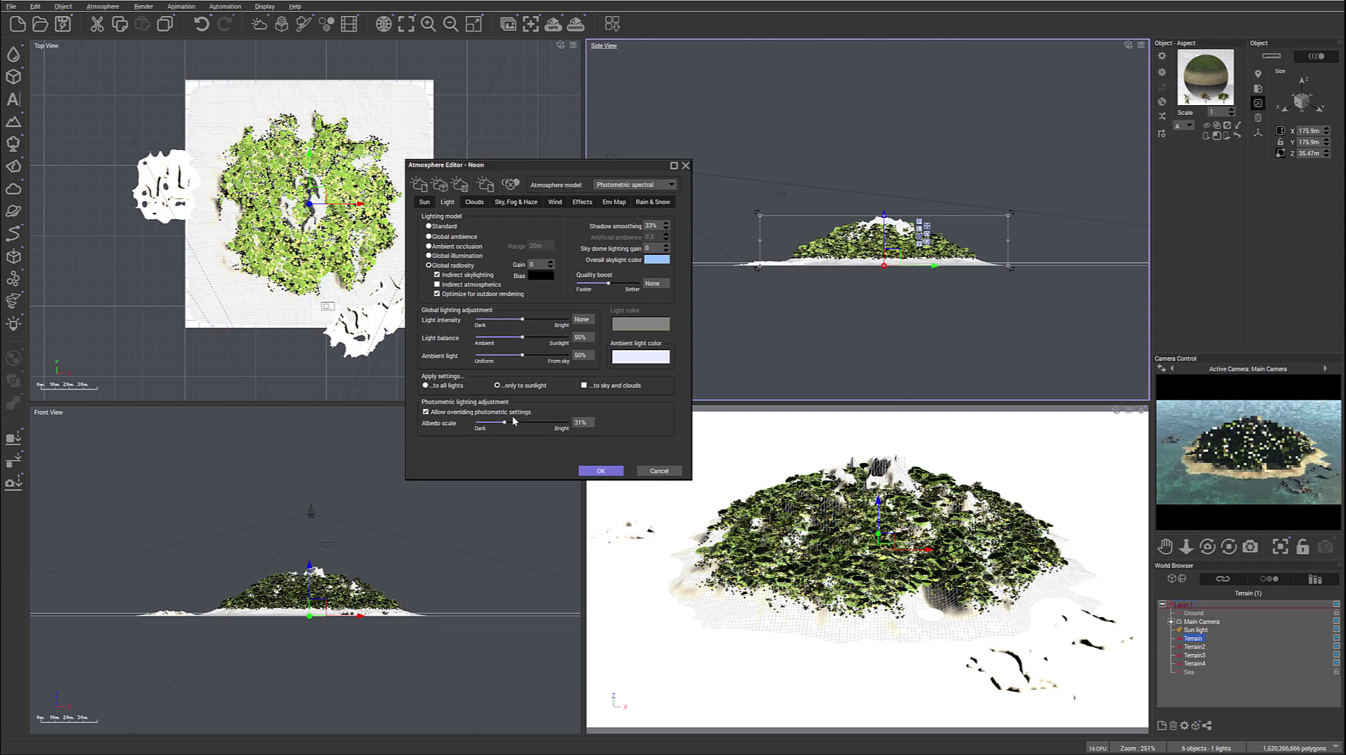
drag(504, 422, 522, 417)
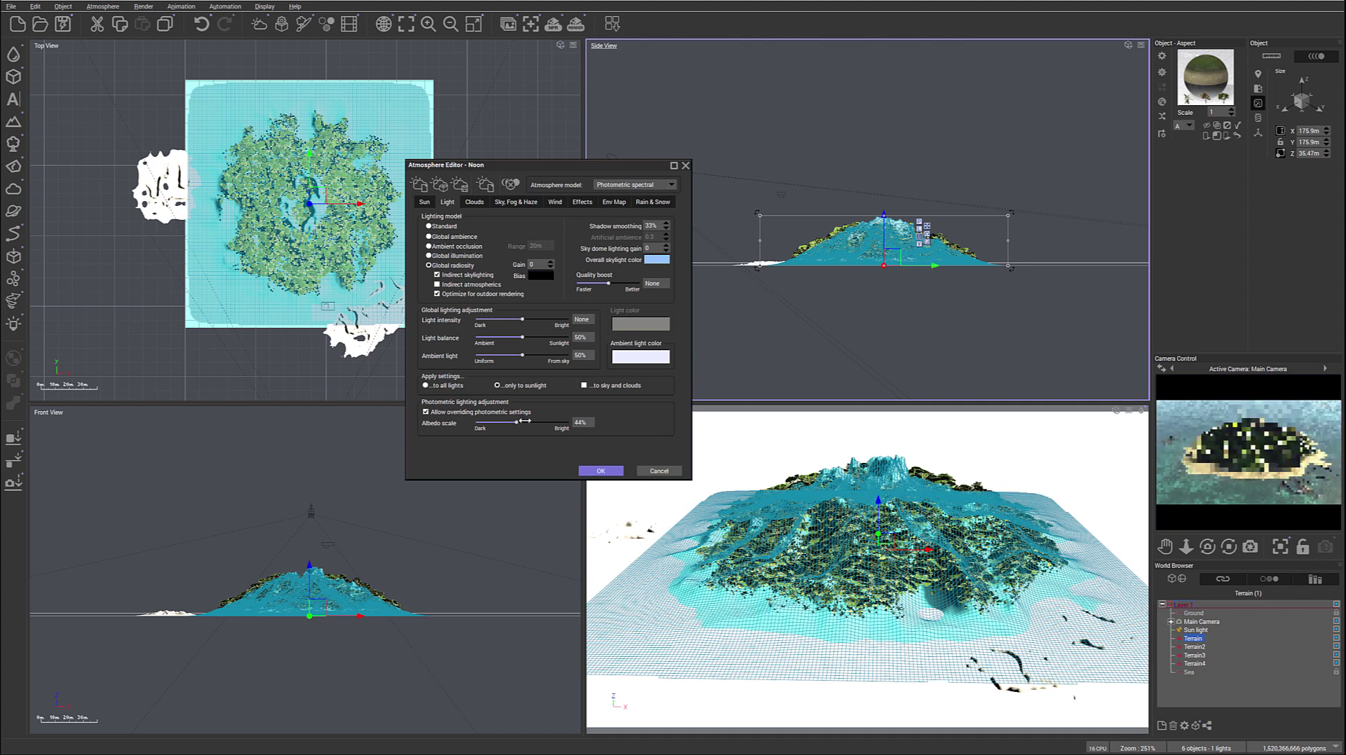
Step: Refresh the camera preview while adjusting the aerial perspective in the sky, fog and haze settings, and set it to 1.35
click(496, 203)
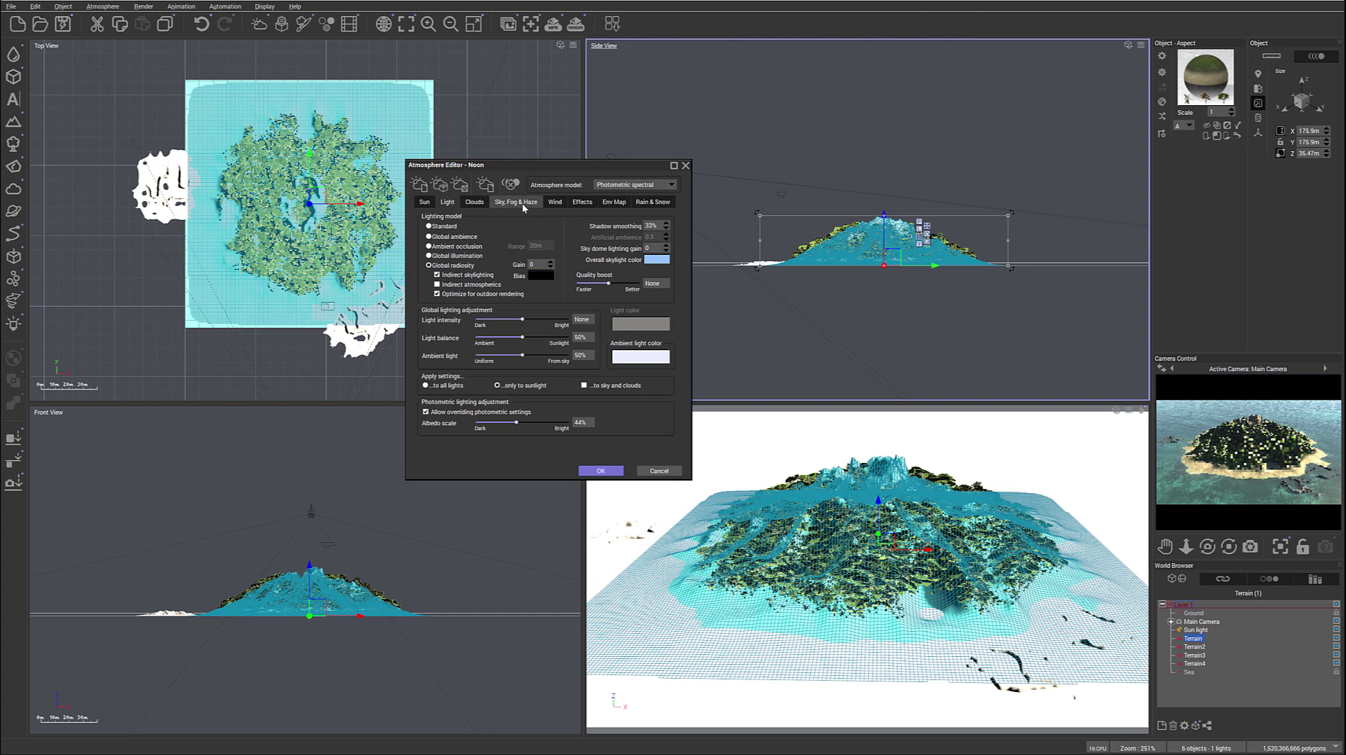
drag(510, 395, 538, 395)
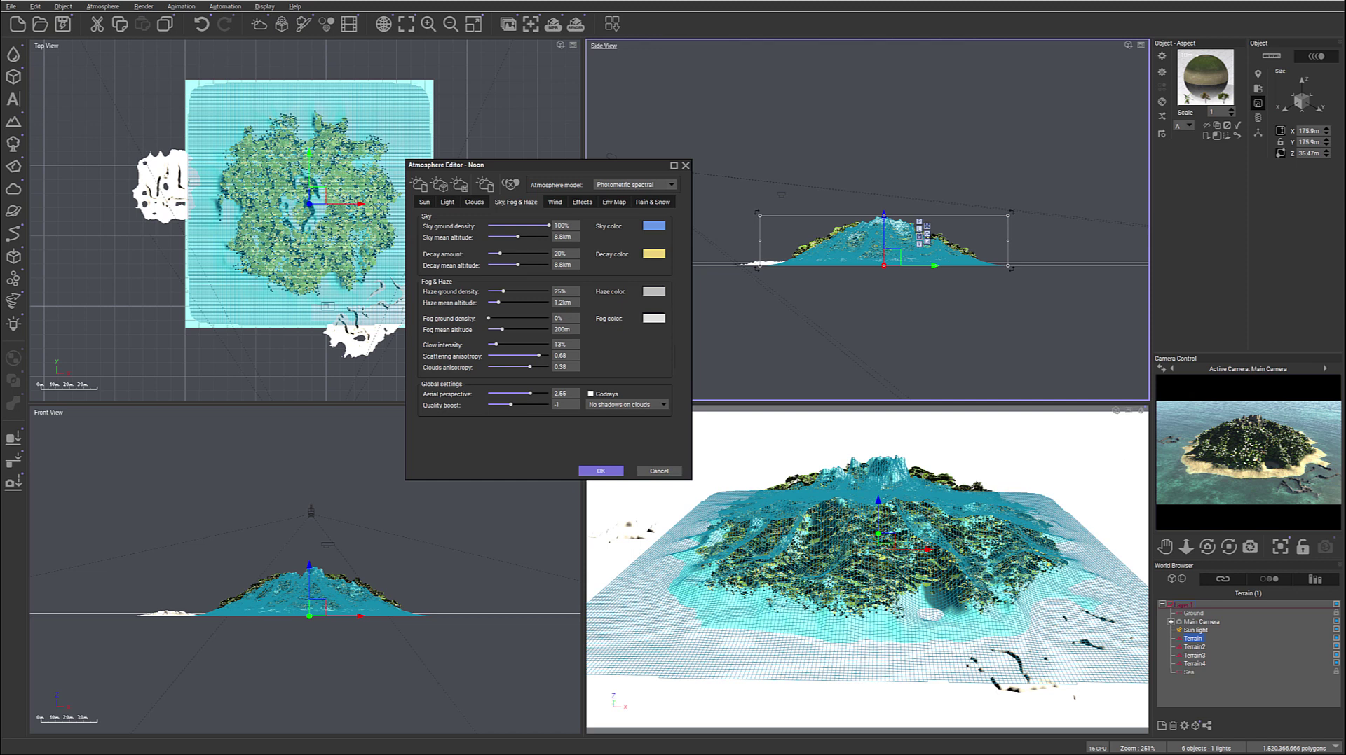
right_click(1255, 449)
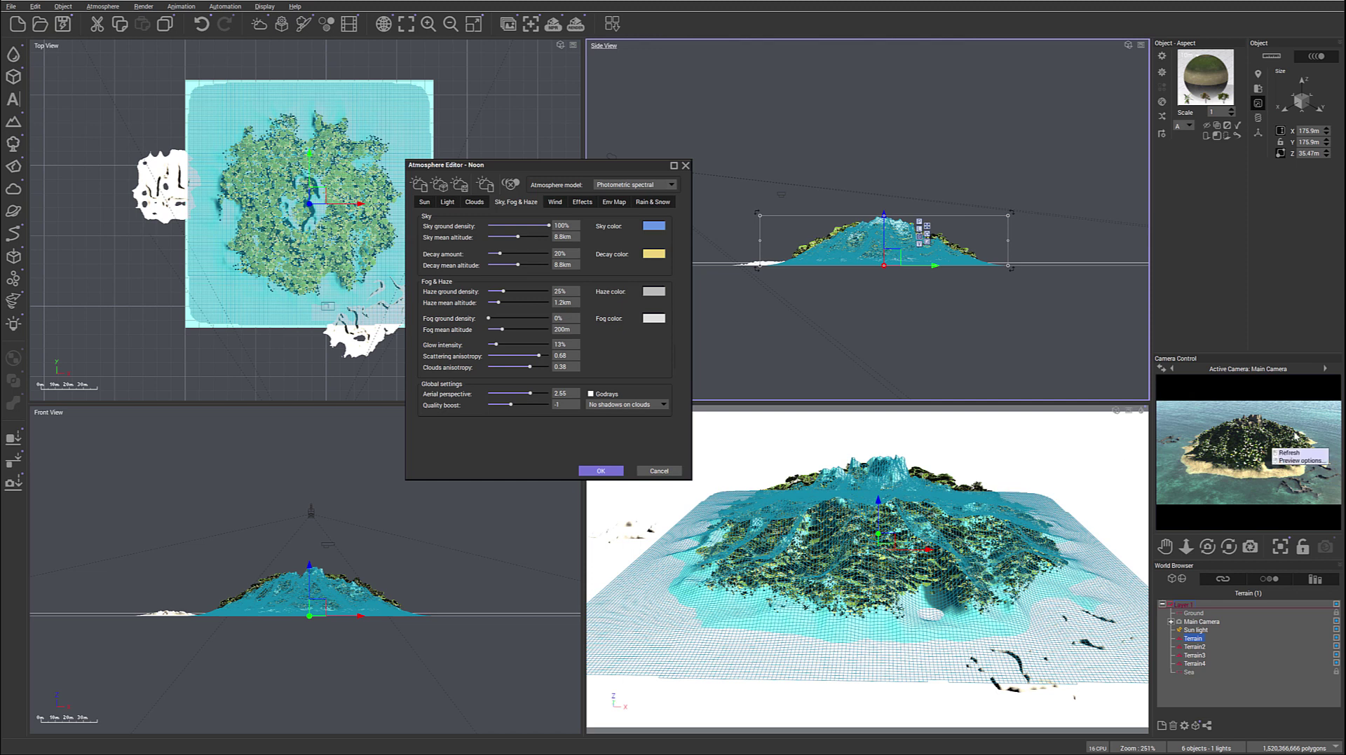
click(1288, 453)
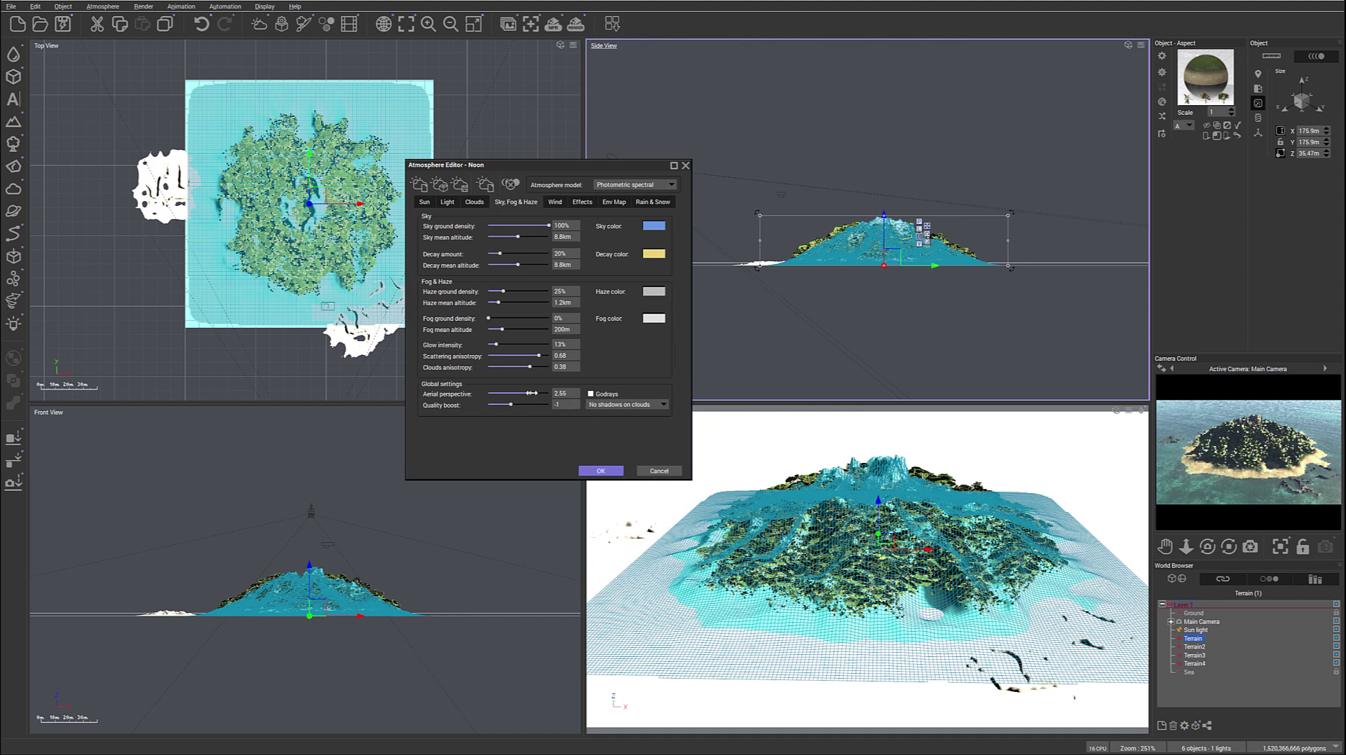
drag(532, 393, 522, 394)
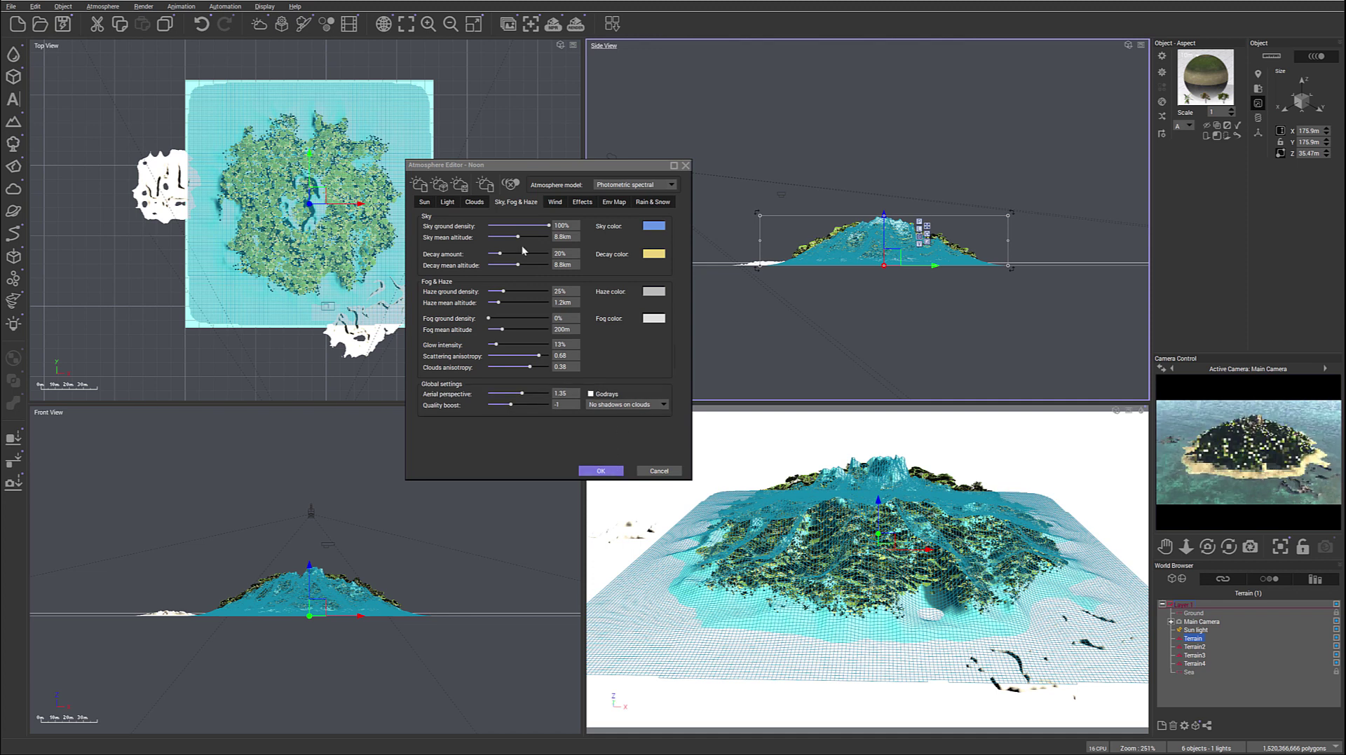
Step: Add a Flat Cumulus cloud layer from the Spectral 2 cloud materials
click(474, 202)
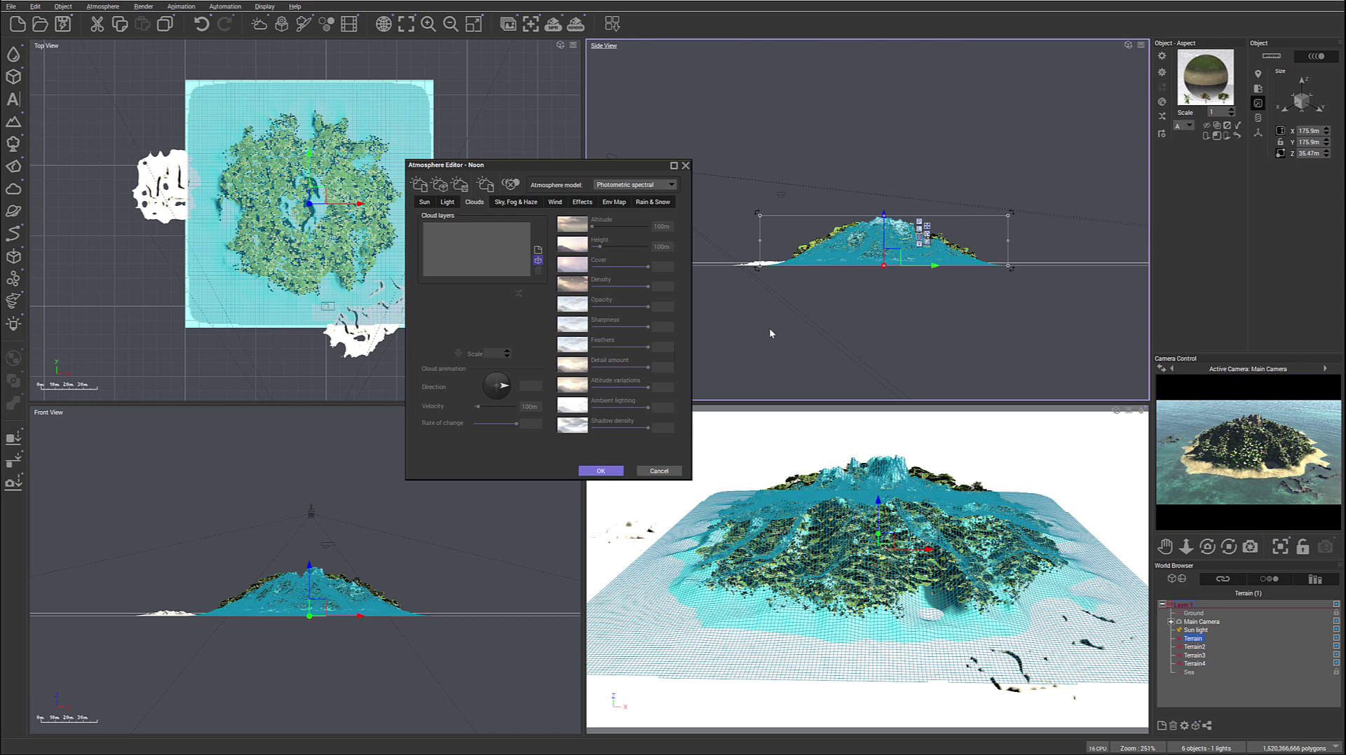
click(538, 262)
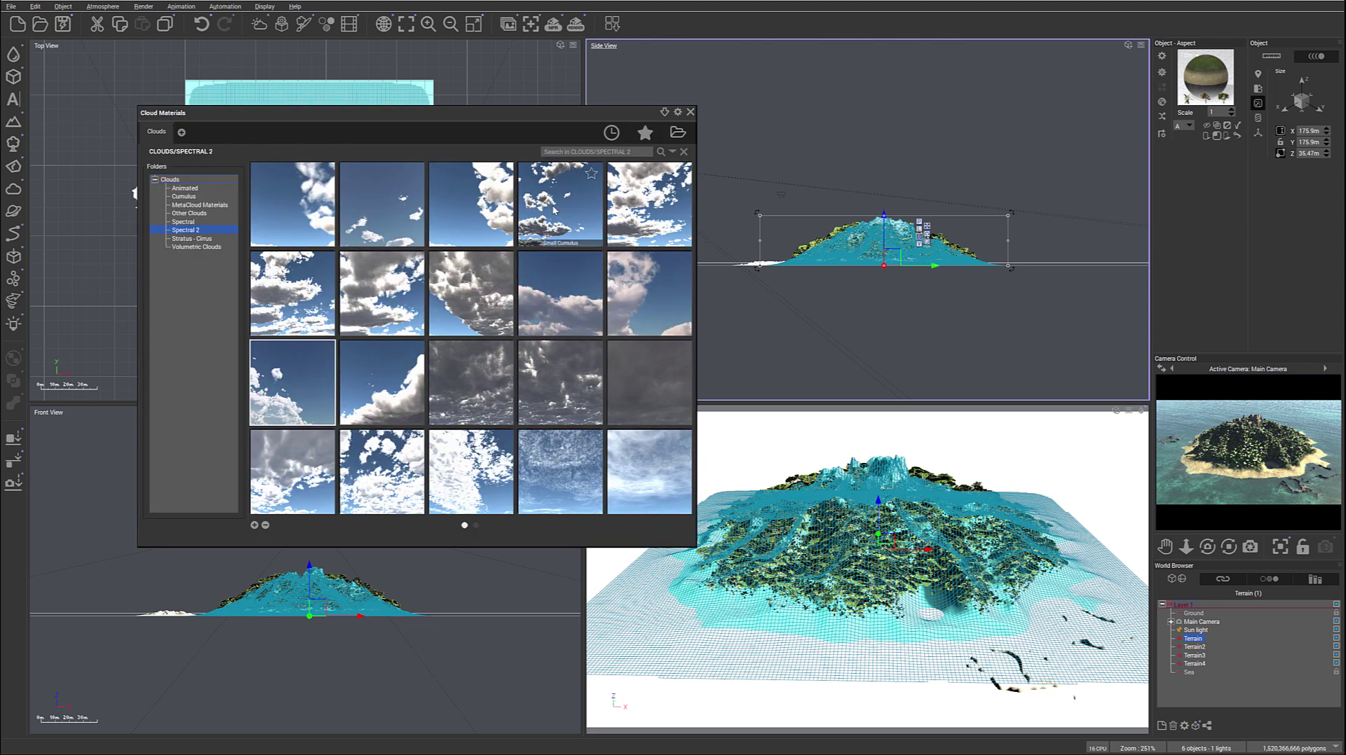
double_click(655, 209)
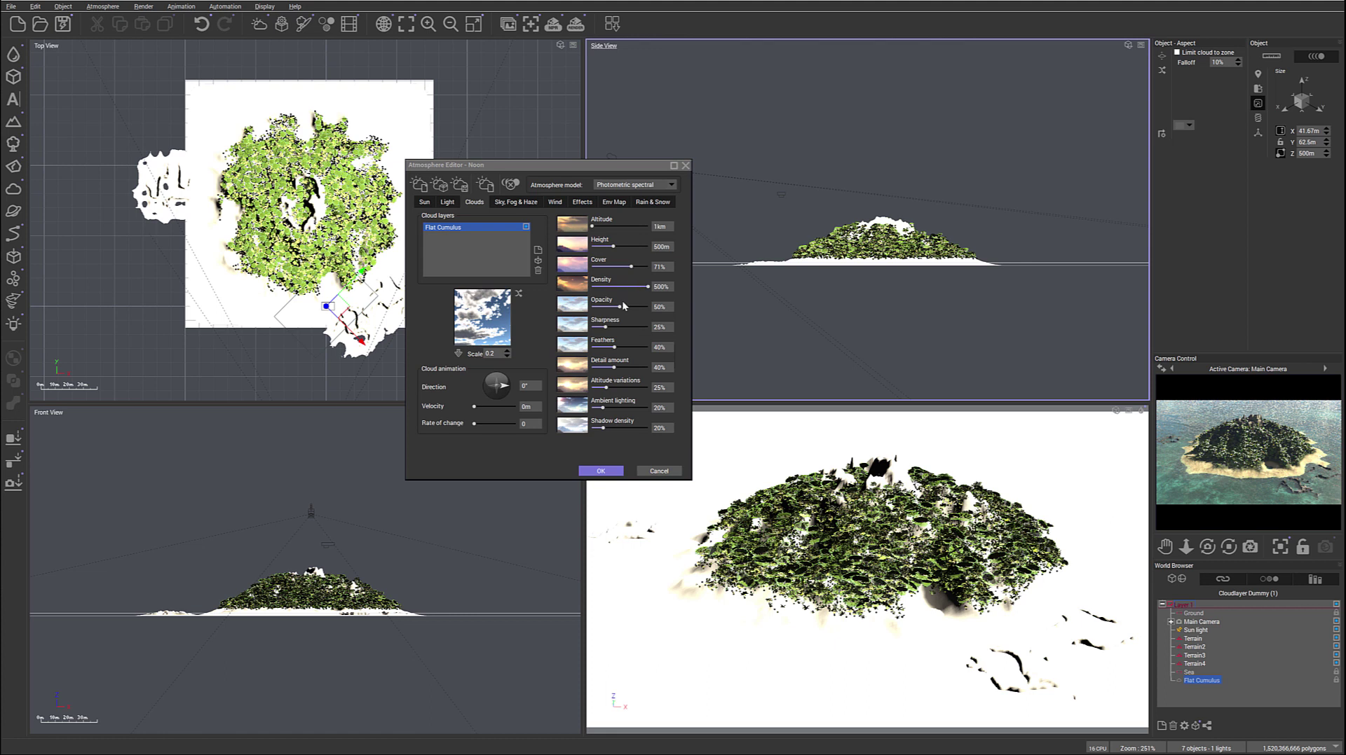
Step: Set the Flat Cumulus layer's opacity to 100%, height to 1.3 km, altitude variations to 79%, ambient lighting to 14% and shadow density to 72%
drag(619, 307, 646, 306)
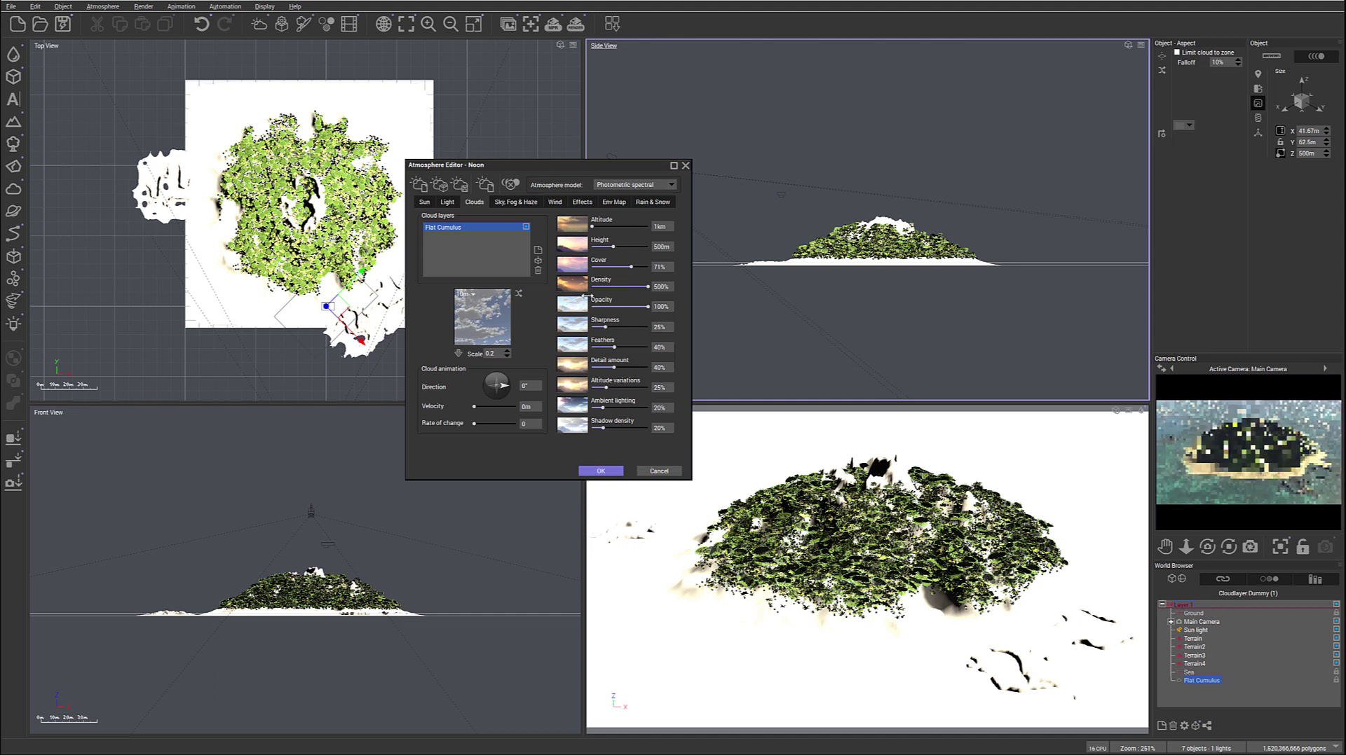
drag(622, 240, 632, 241)
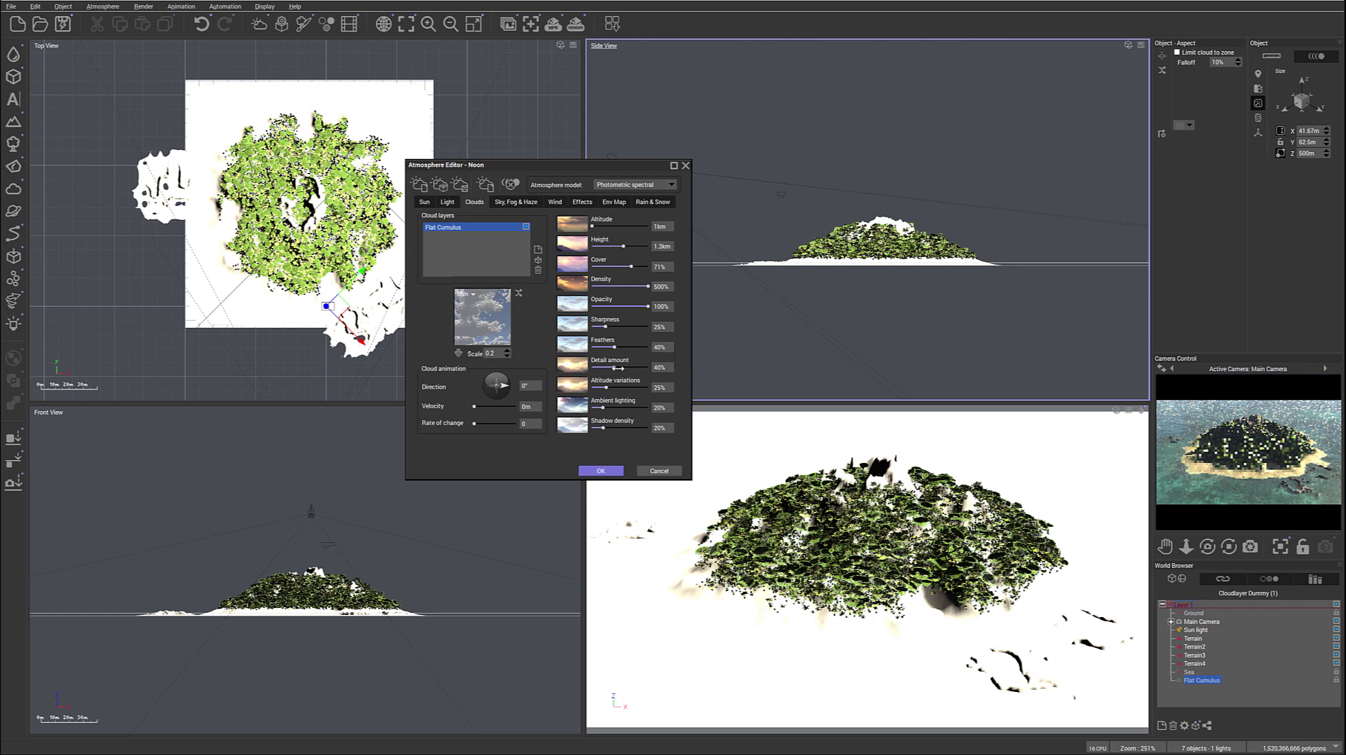
drag(610, 390, 639, 427)
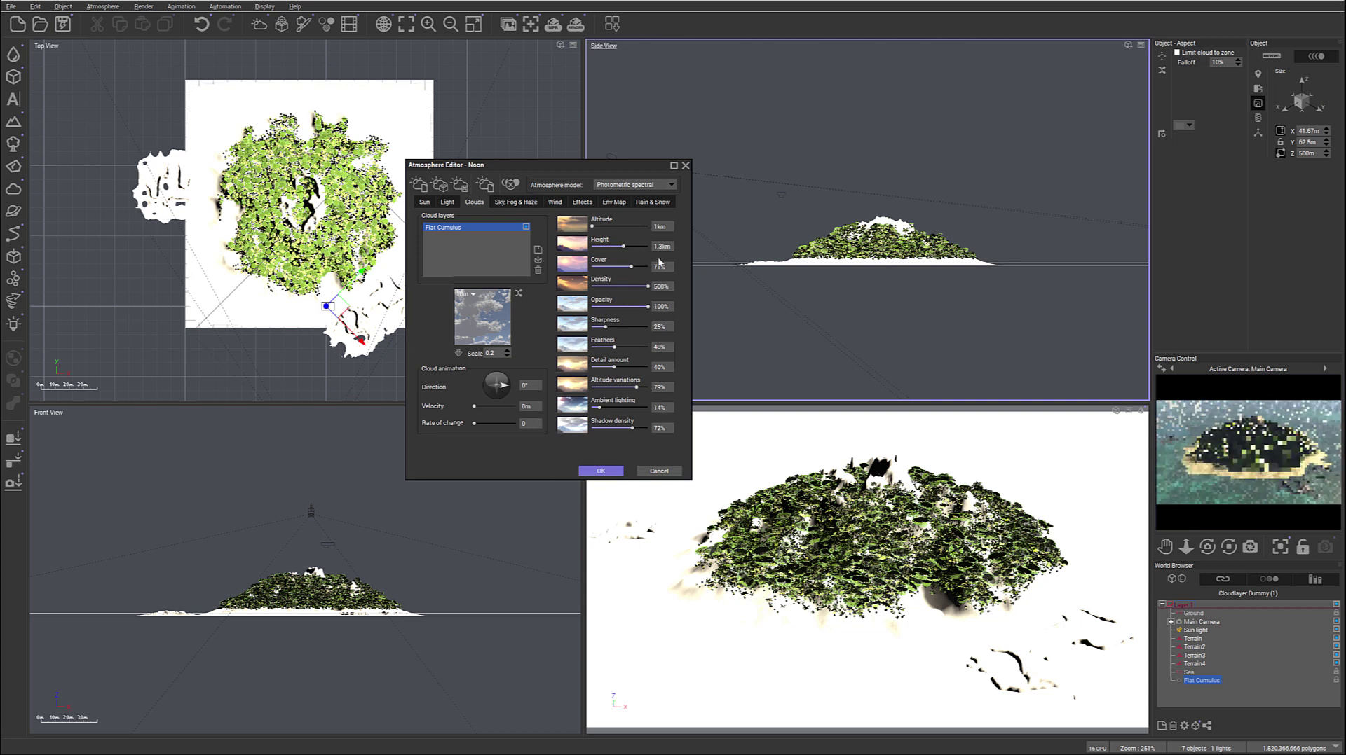
Step: Set the Flat Cumulus layer's cover to 56% and its scale to 1.3
drag(630, 266, 620, 265)
click(508, 351)
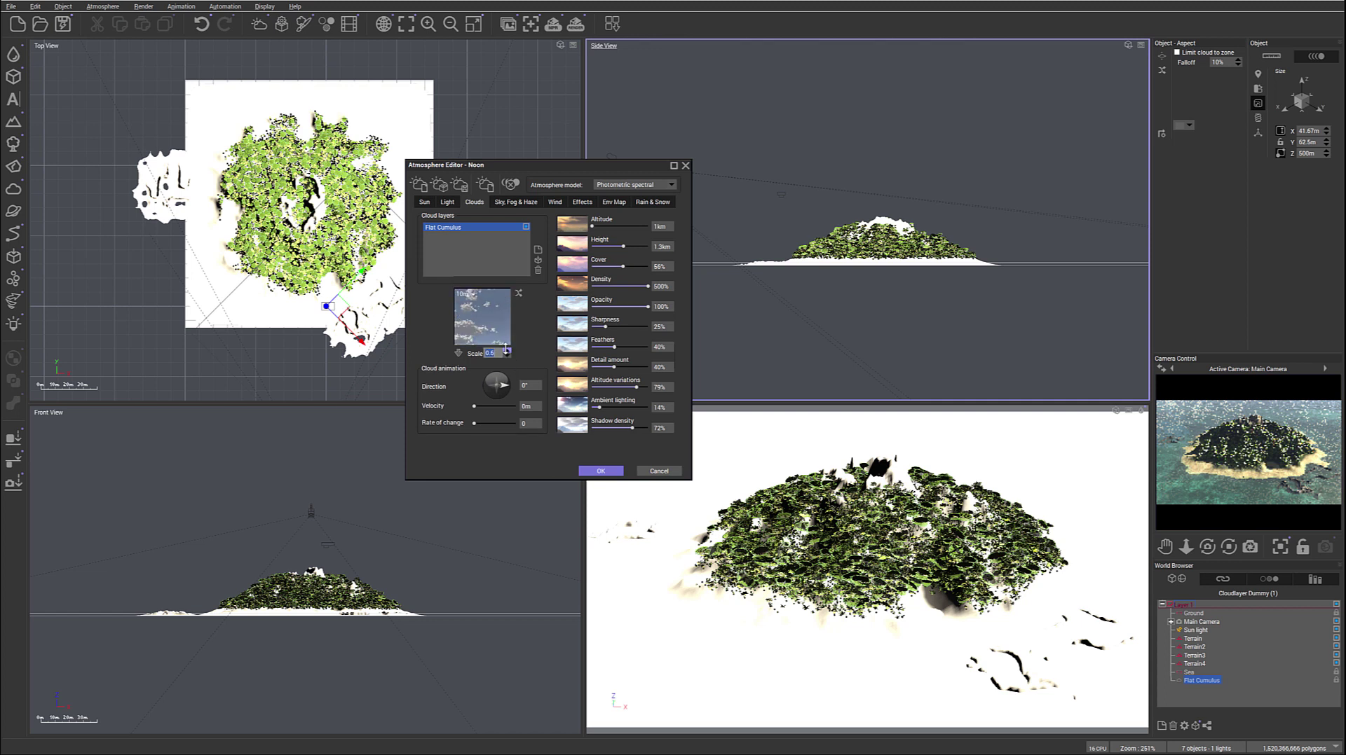
drag(506, 348, 506, 330)
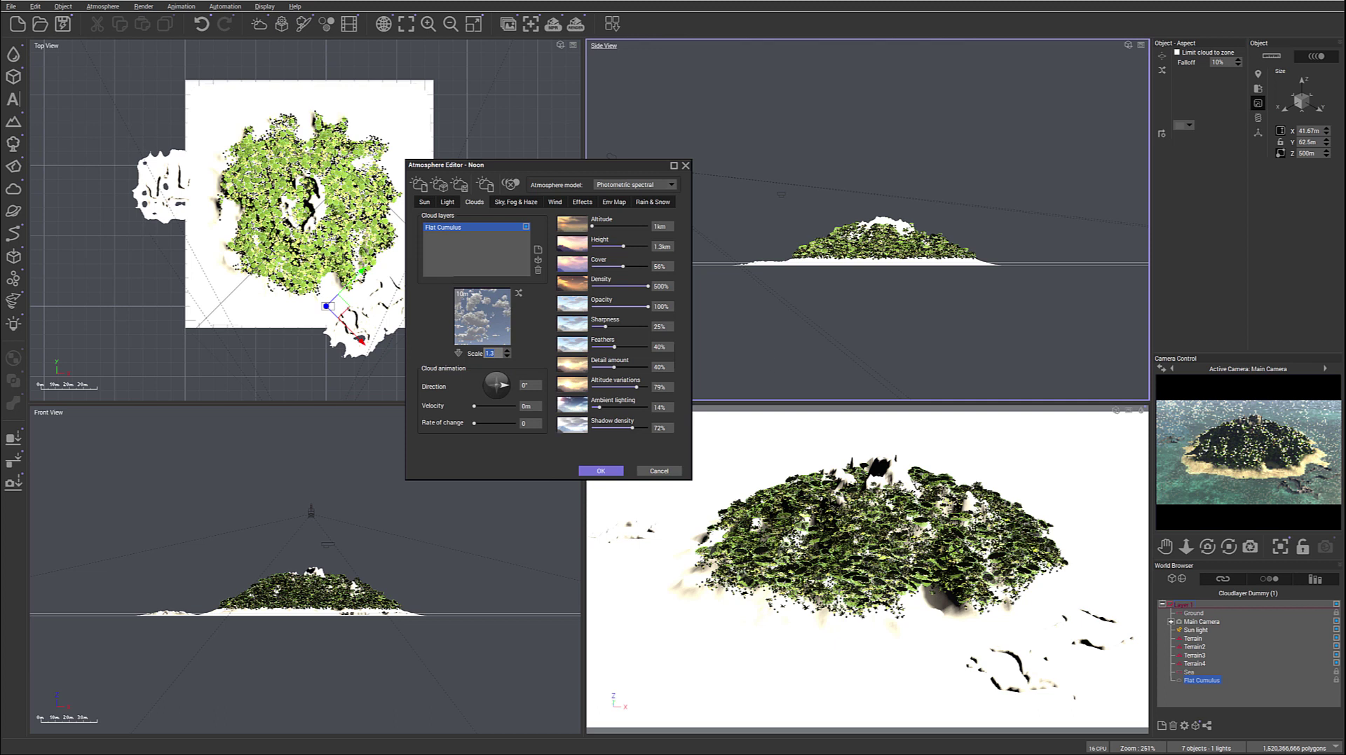
right_click(1308, 453)
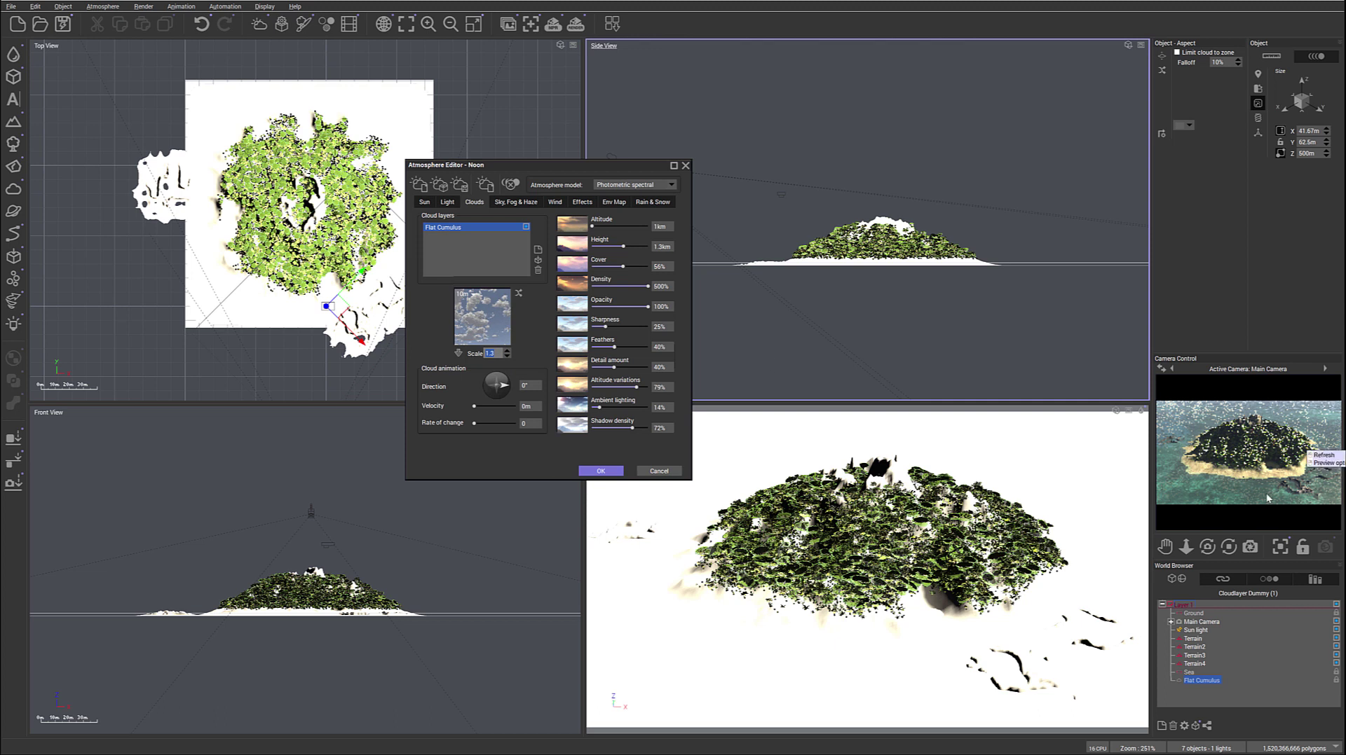
click(1267, 498)
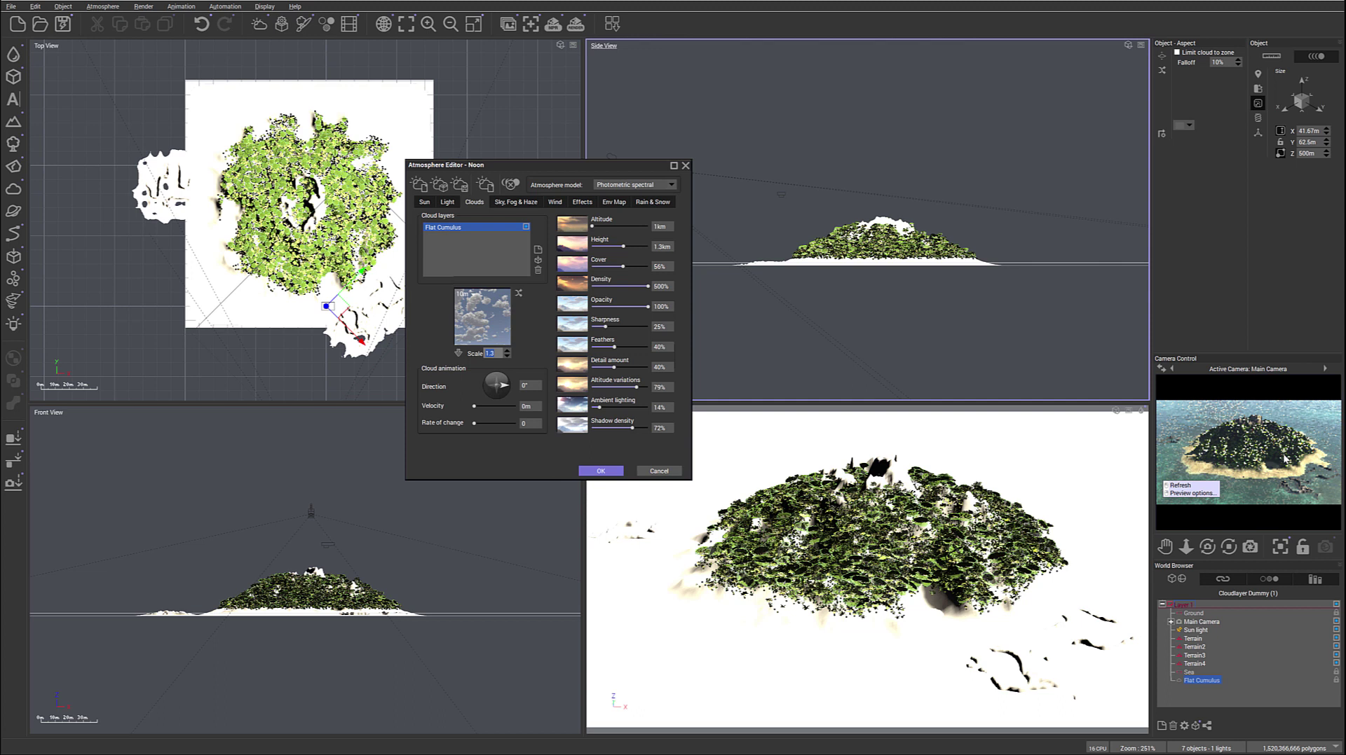
Step: Add a Thick, High Cumulus layer from the Spectral 2 cloud materials and set its altitude to 1 km
click(537, 261)
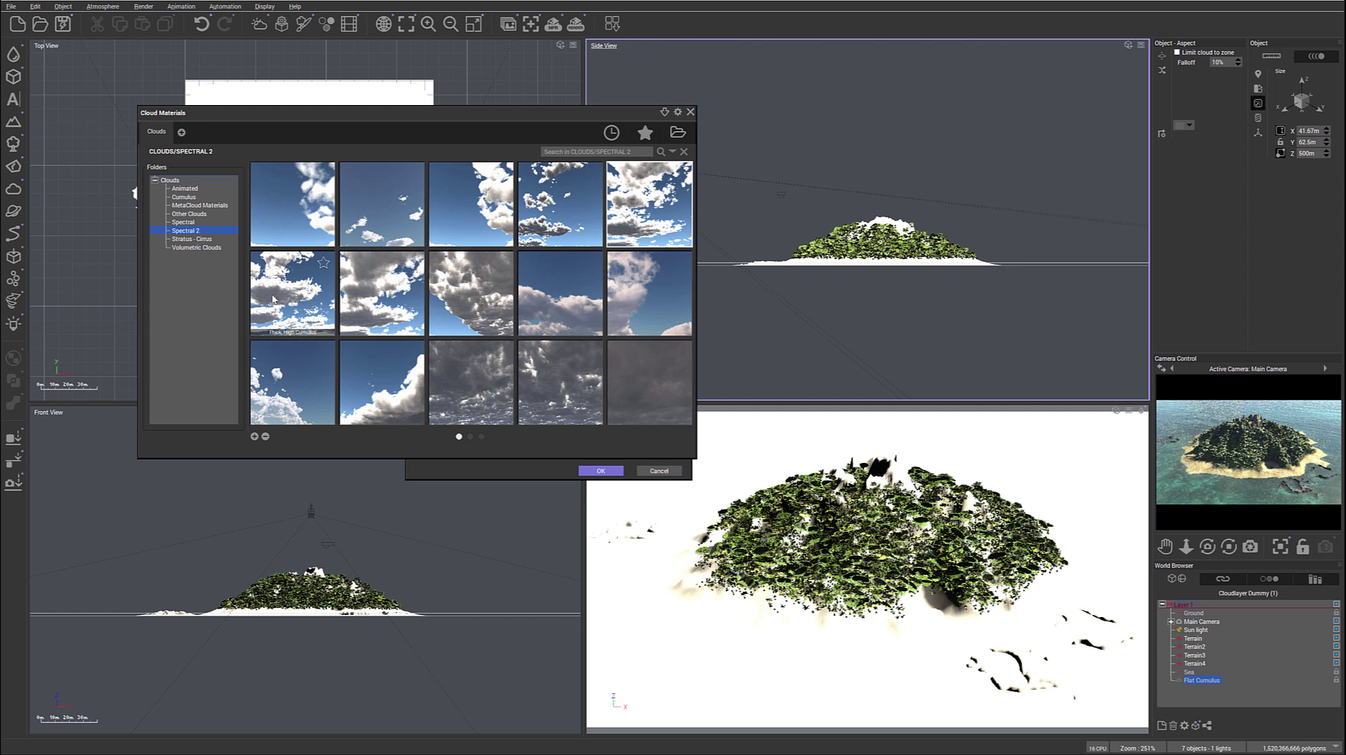
double_click(273, 298)
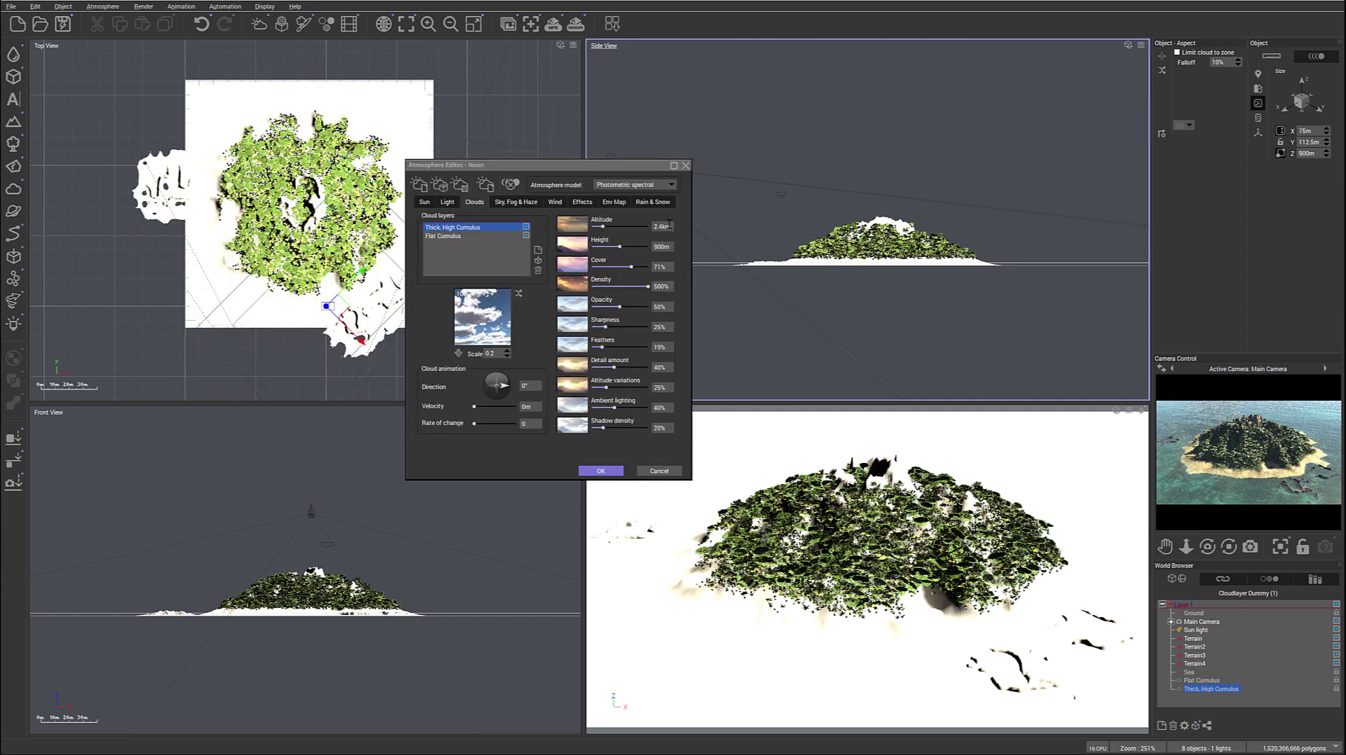
drag(602, 226, 591, 227)
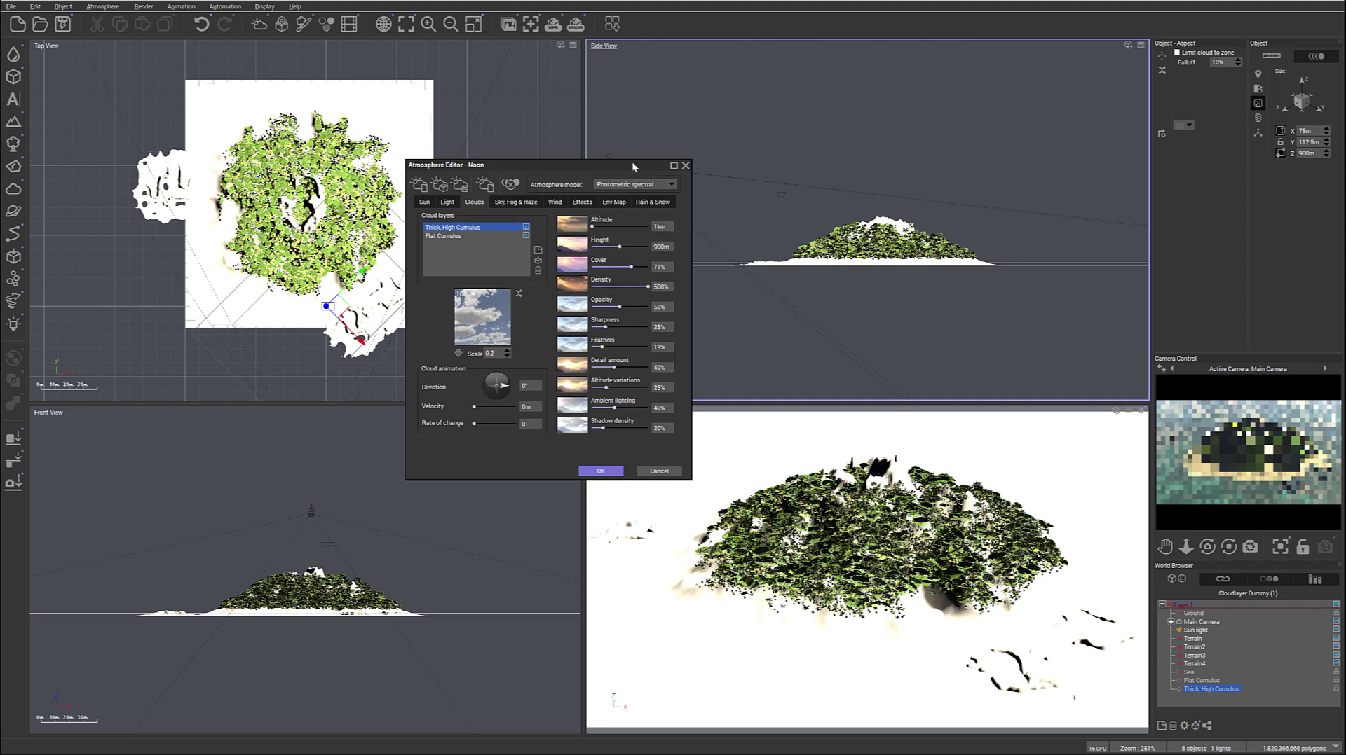
Step: Lower the Thick, High Cumulus layer to sea level at the island and reduce its vertical size to 206.1 m in the side view
drag(631, 165, 502, 186)
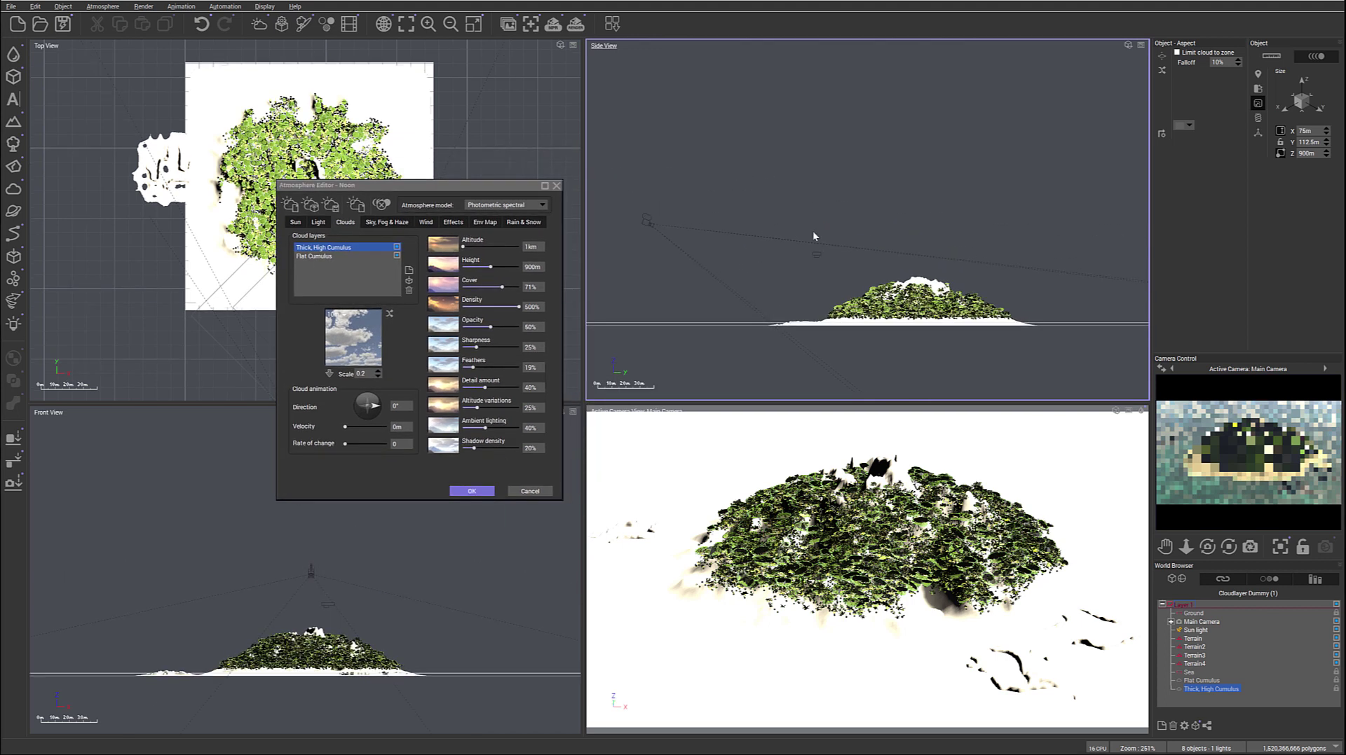
scroll(813, 231, down, 8)
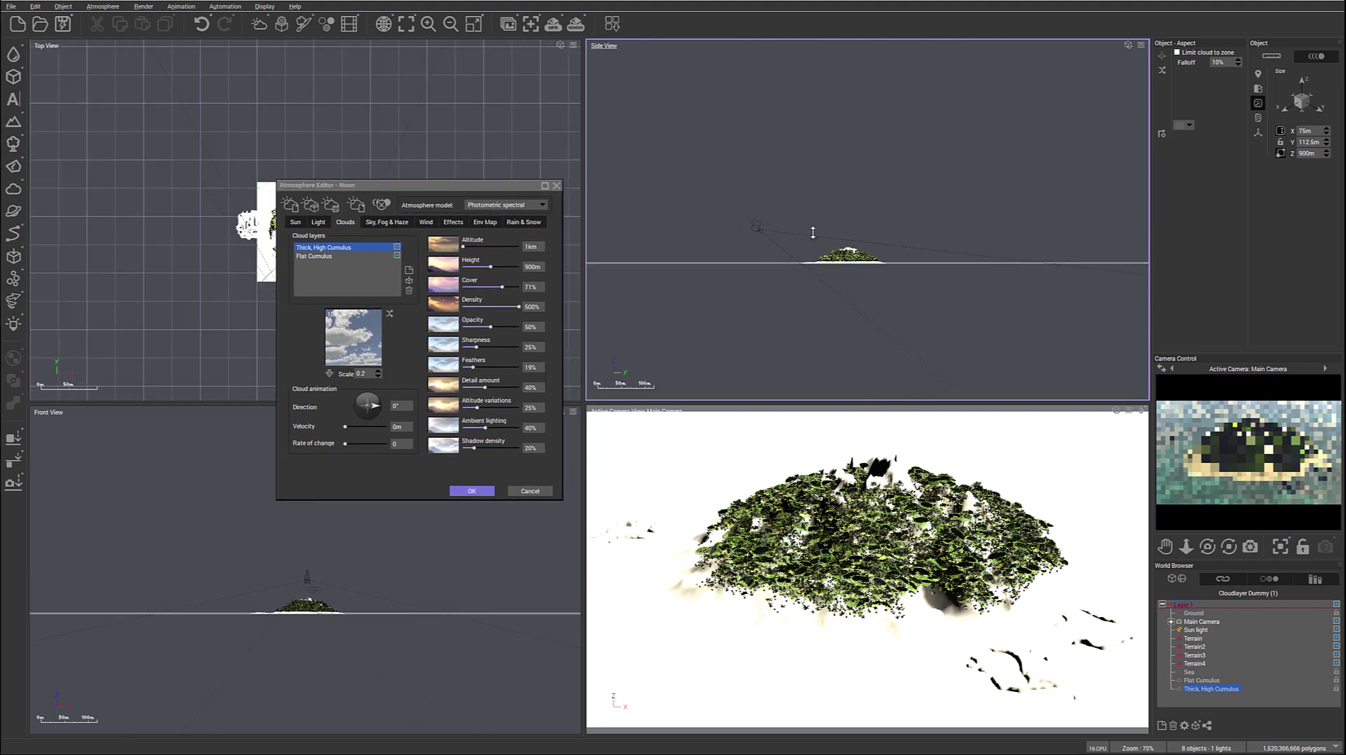
double_click(1200, 691)
scroll(877, 260, down, 3)
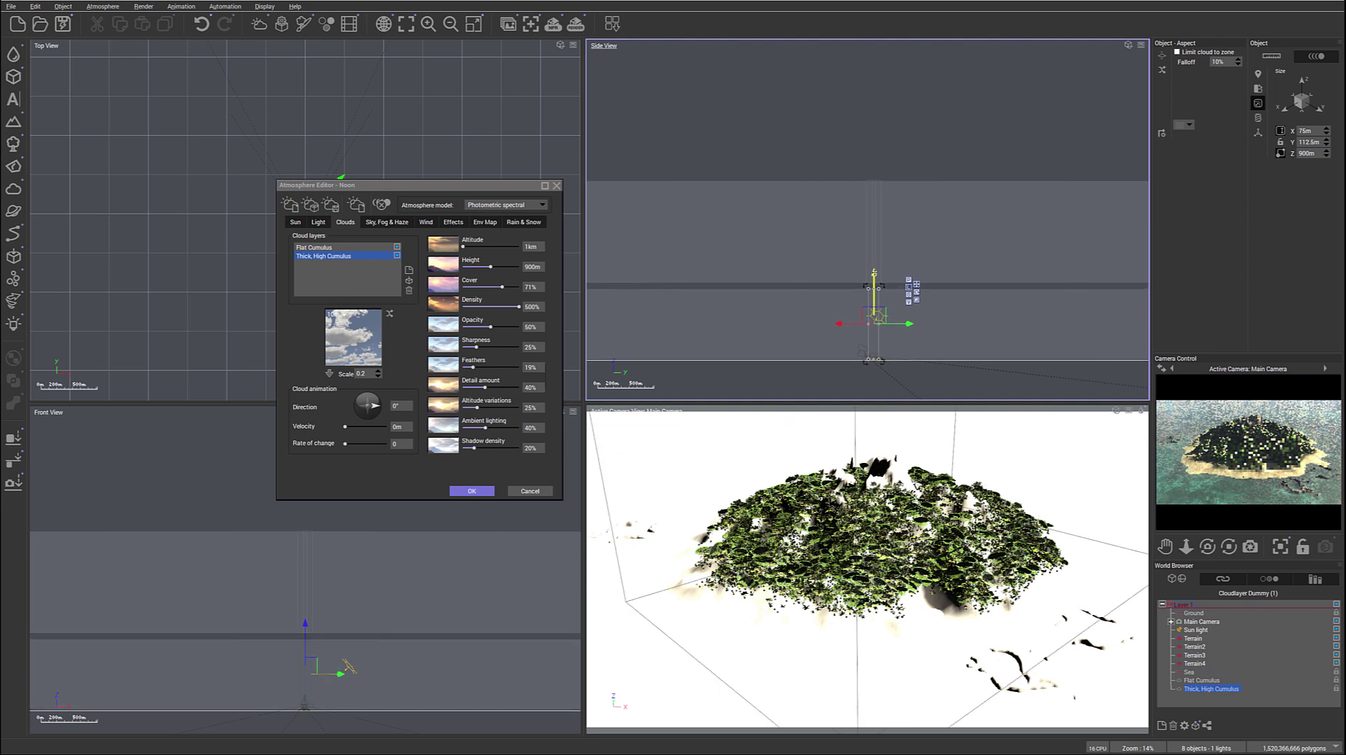
mouse_move(874, 288)
mouse_down()
mouse_move(874, 320)
mouse_move(874, 305)
mouse_up()
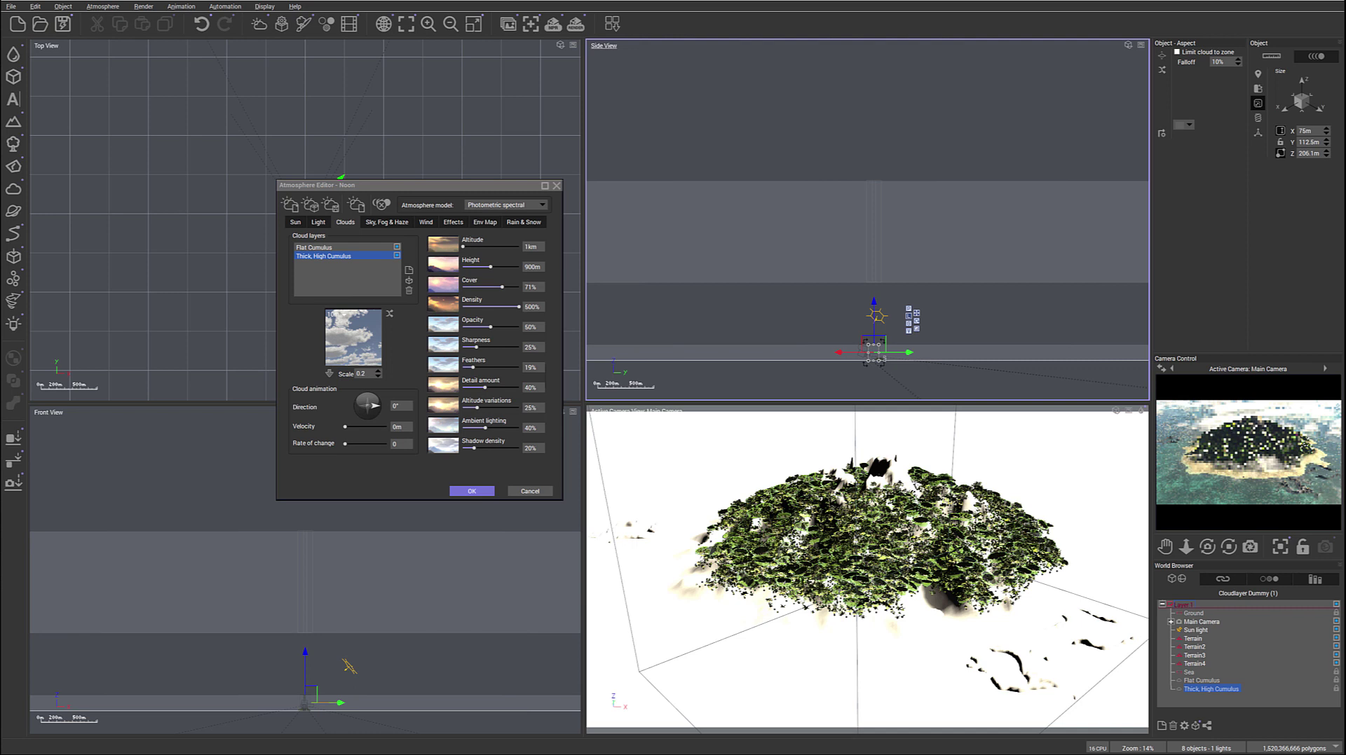
Step: Reduce the Thick, High Cumulus layer's vertical size to 136.3 m and limit the cloud to its zone
scroll(885, 359, up, 2)
scroll(885, 358, up, 3)
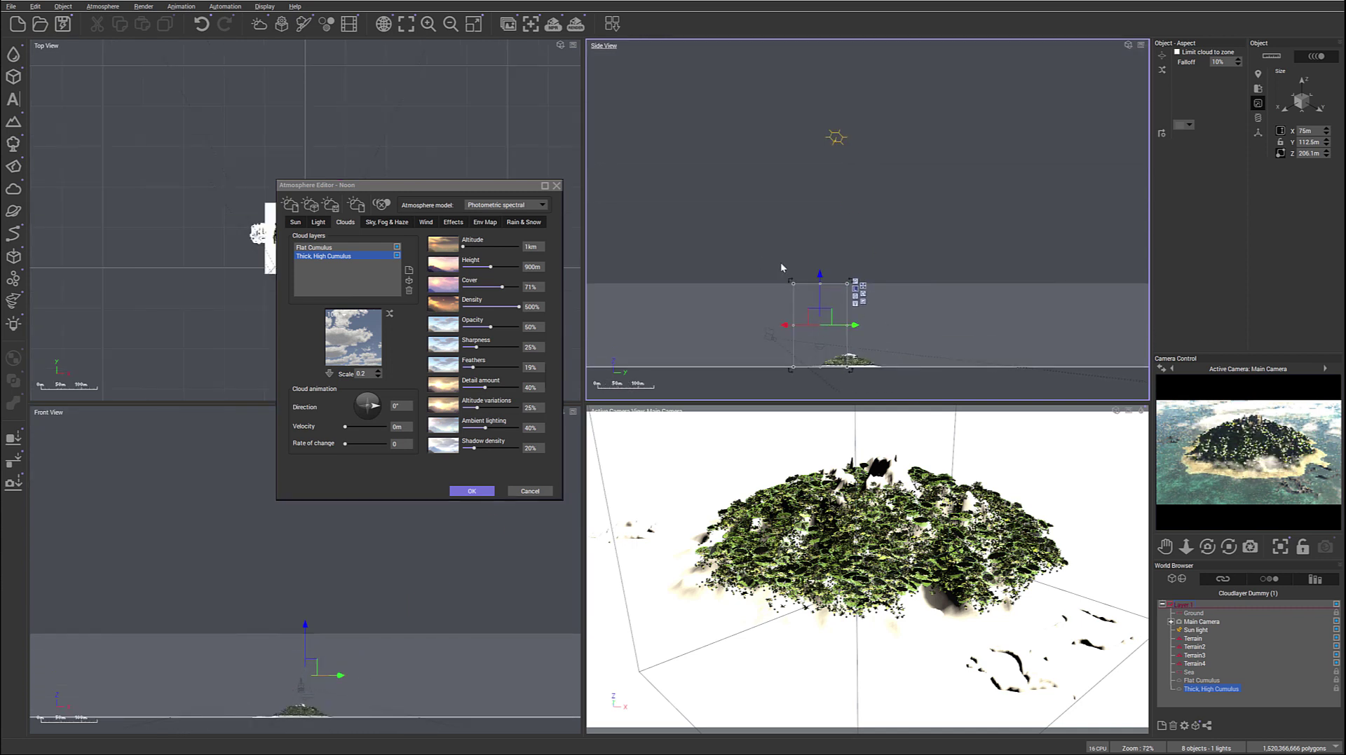
drag(792, 282, 819, 286)
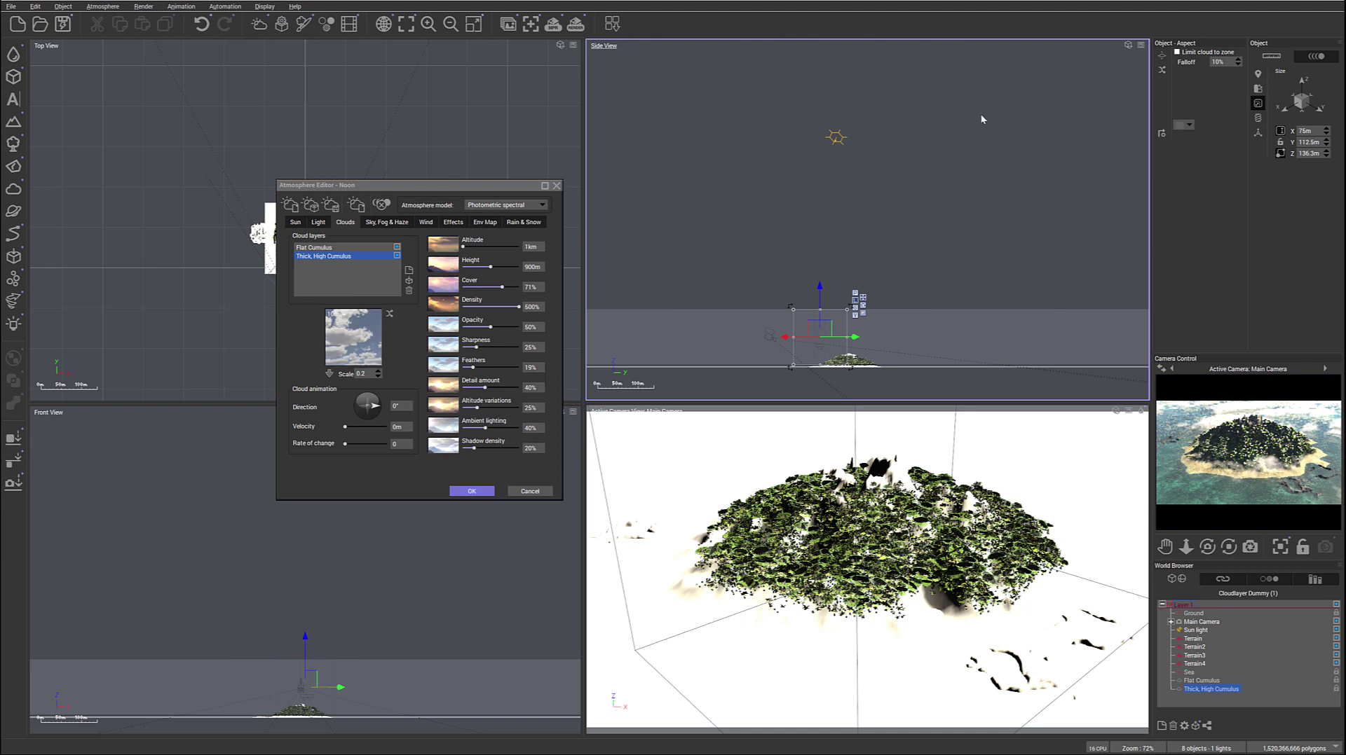
click(1177, 53)
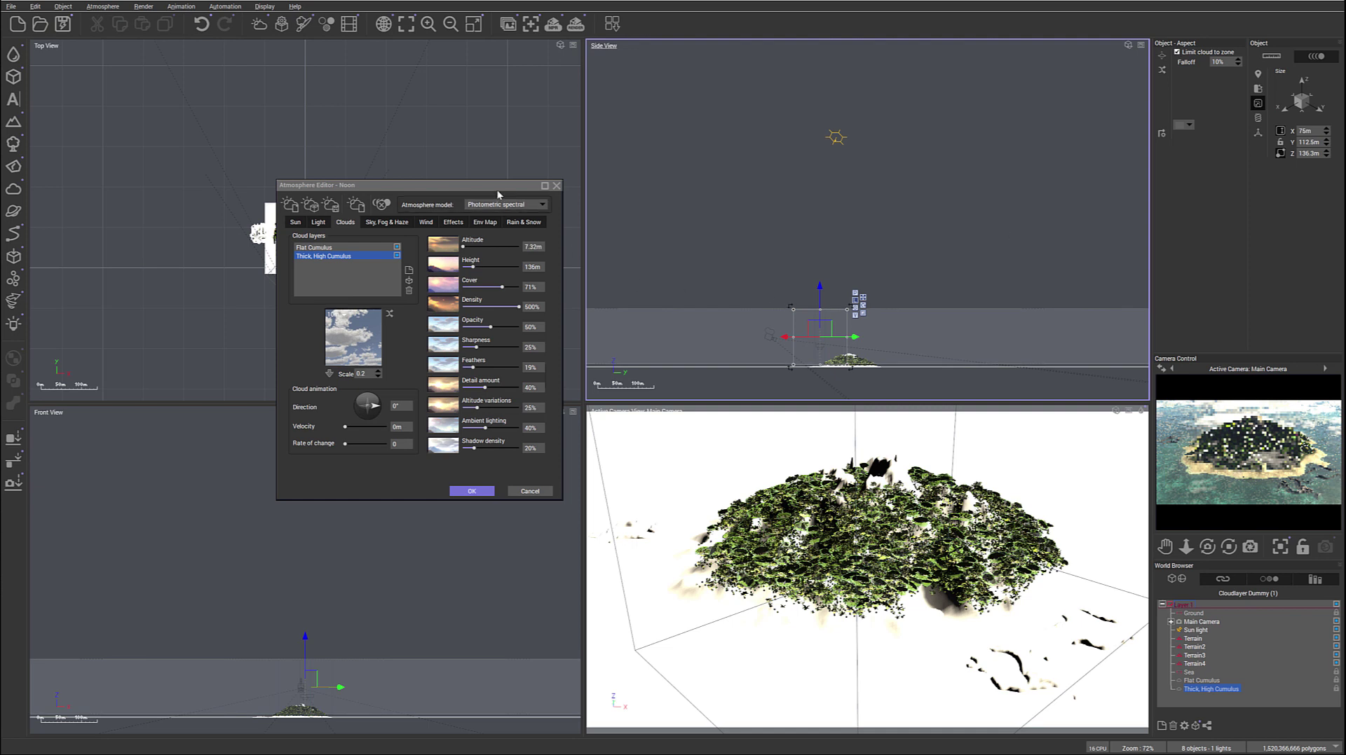
Step: Move the Thick, High Cumulus zone slightly closer to the island's centre in the top view
drag(494, 187, 406, 292)
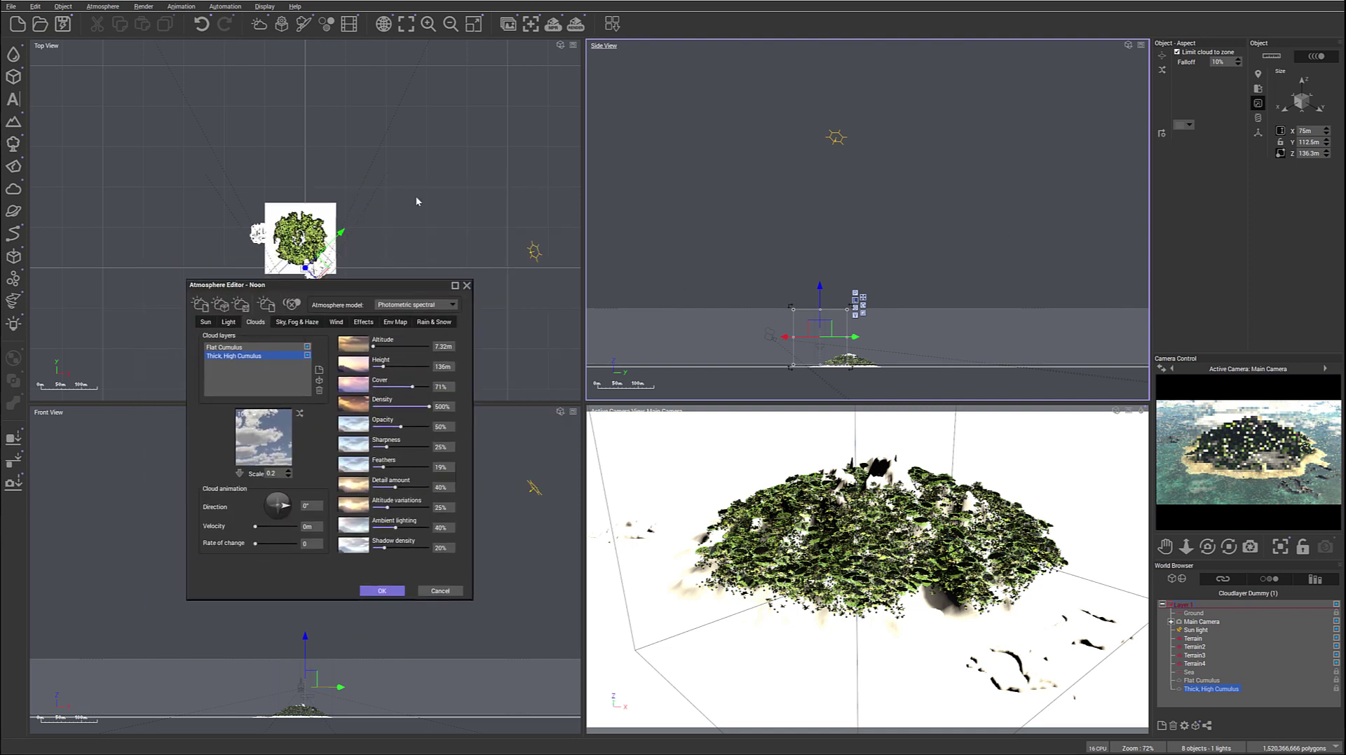
scroll(416, 201, down, 5)
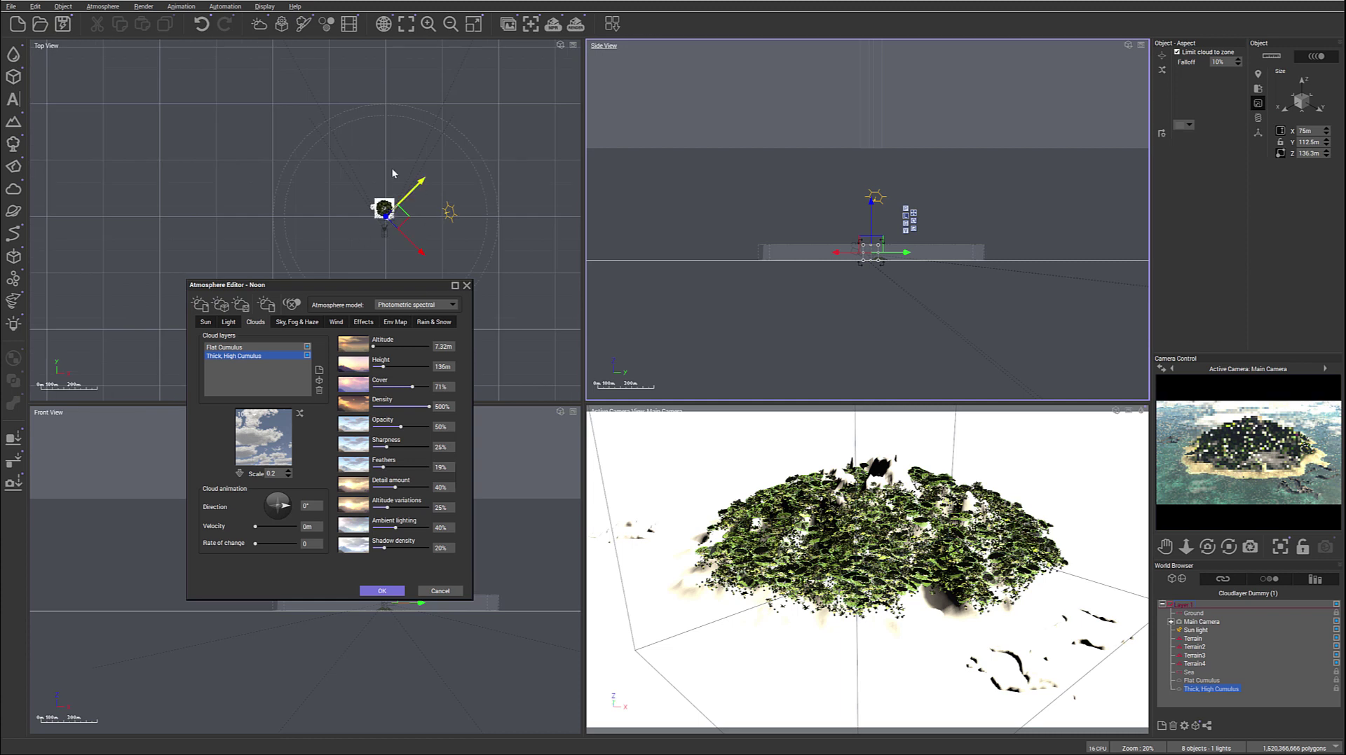
scroll(897, 239, up, 4)
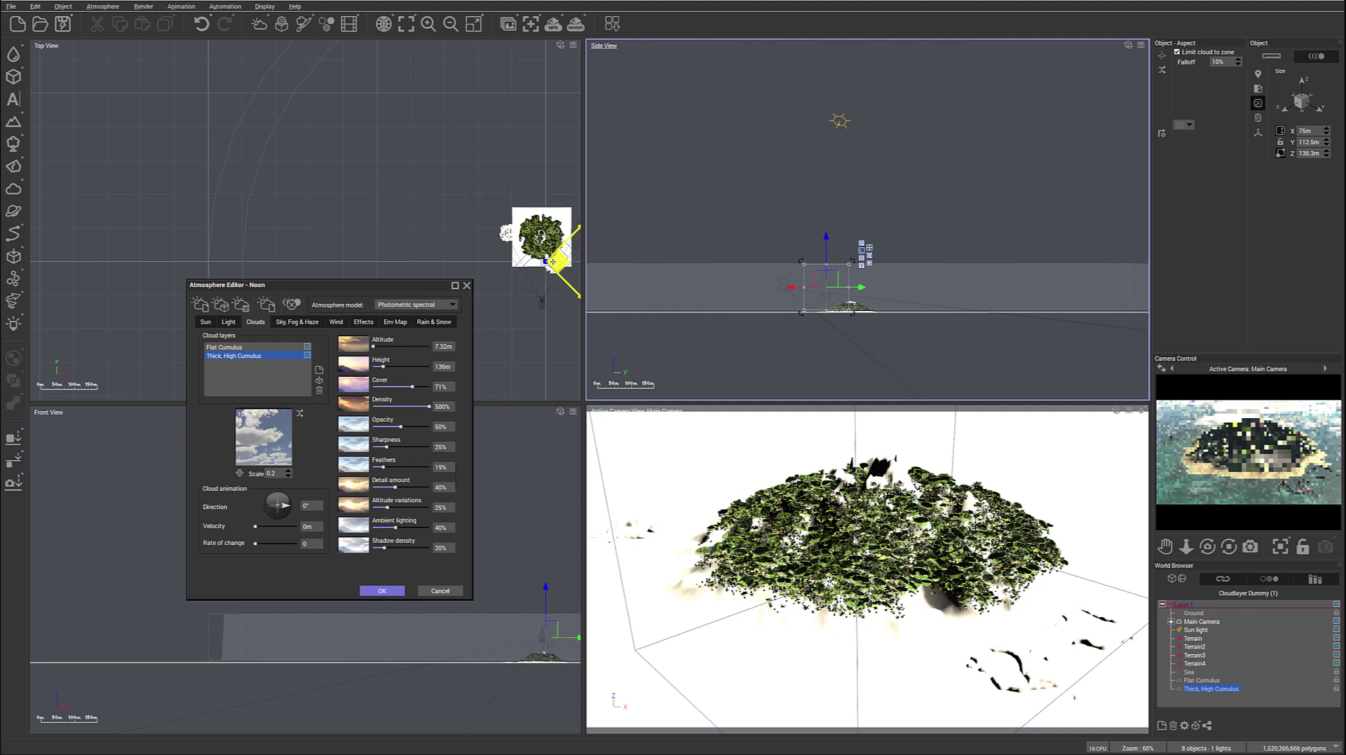
mouse_move(553, 263)
mouse_down()
mouse_move(556, 290)
mouse_move(550, 257)
mouse_move(558, 268)
mouse_up()
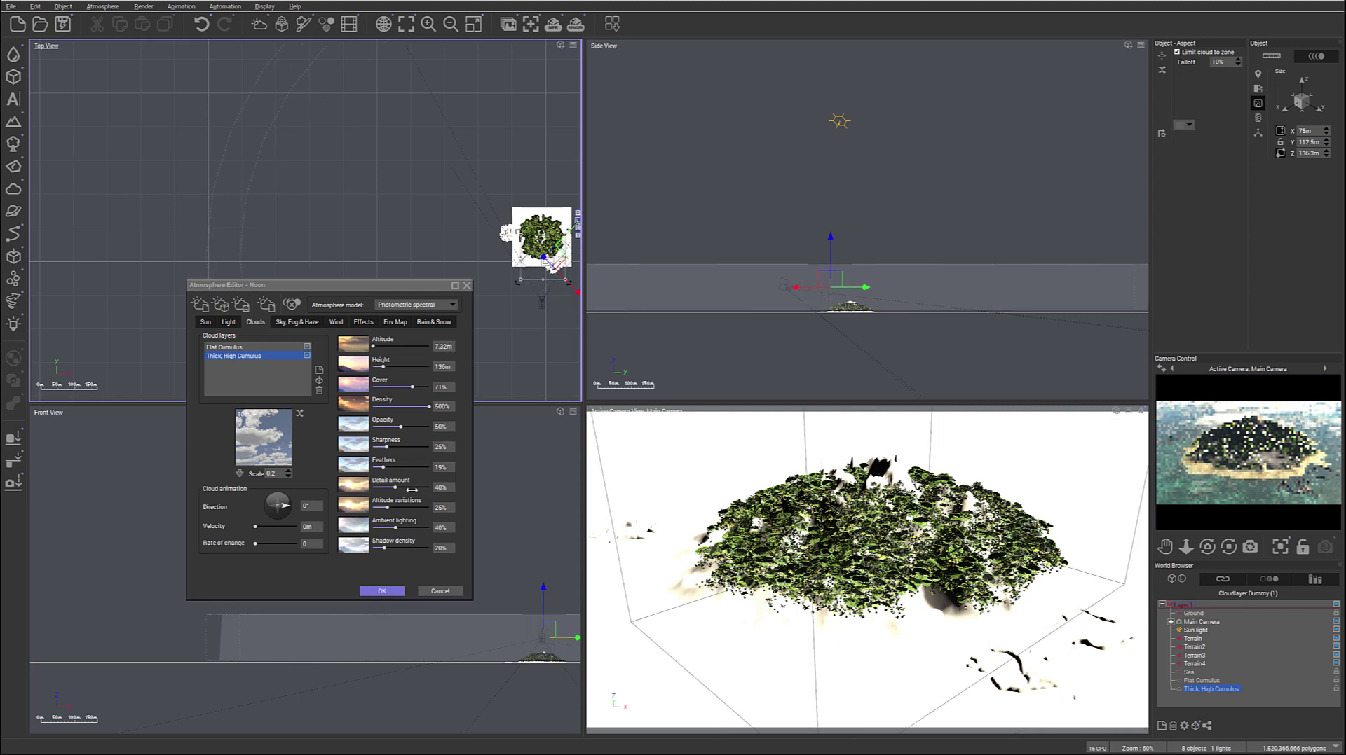
Step: Set the Thick, High Cumulus layer's cover to 82%, opacity 57%, feathers 53%, detail amount 77%, altitude variations 64%, ambient lighting 27% and shadow density 39%
mouse_move(411, 490)
mouse_down()
mouse_move(392, 507)
mouse_move(410, 508)
mouse_up()
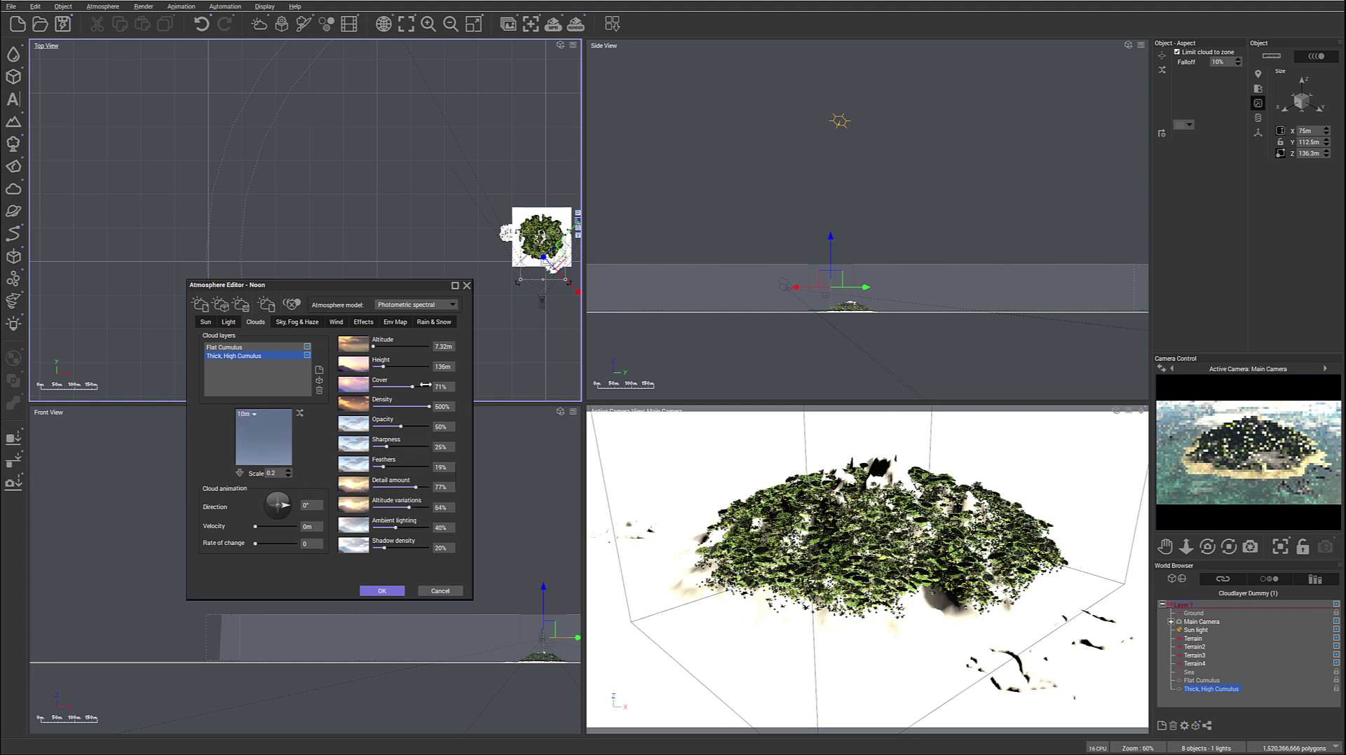
drag(426, 385, 406, 467)
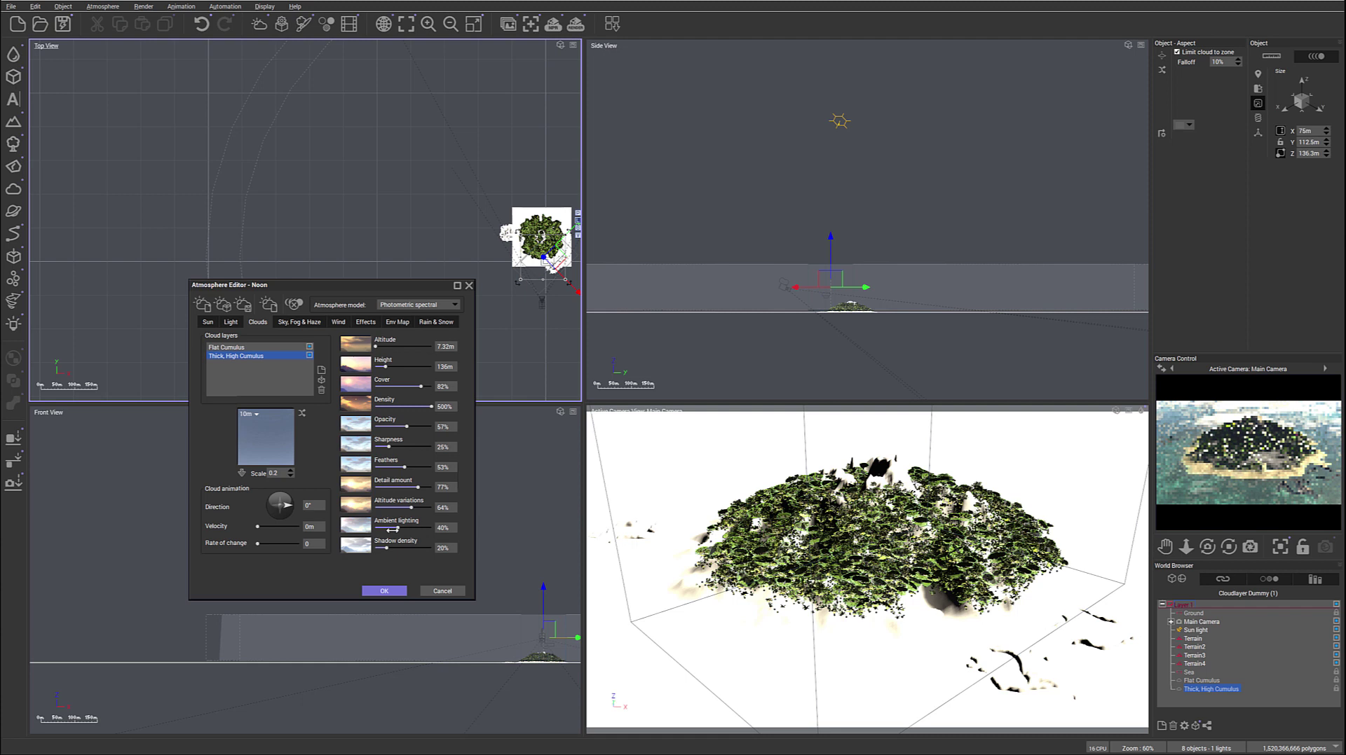
drag(393, 531, 391, 545)
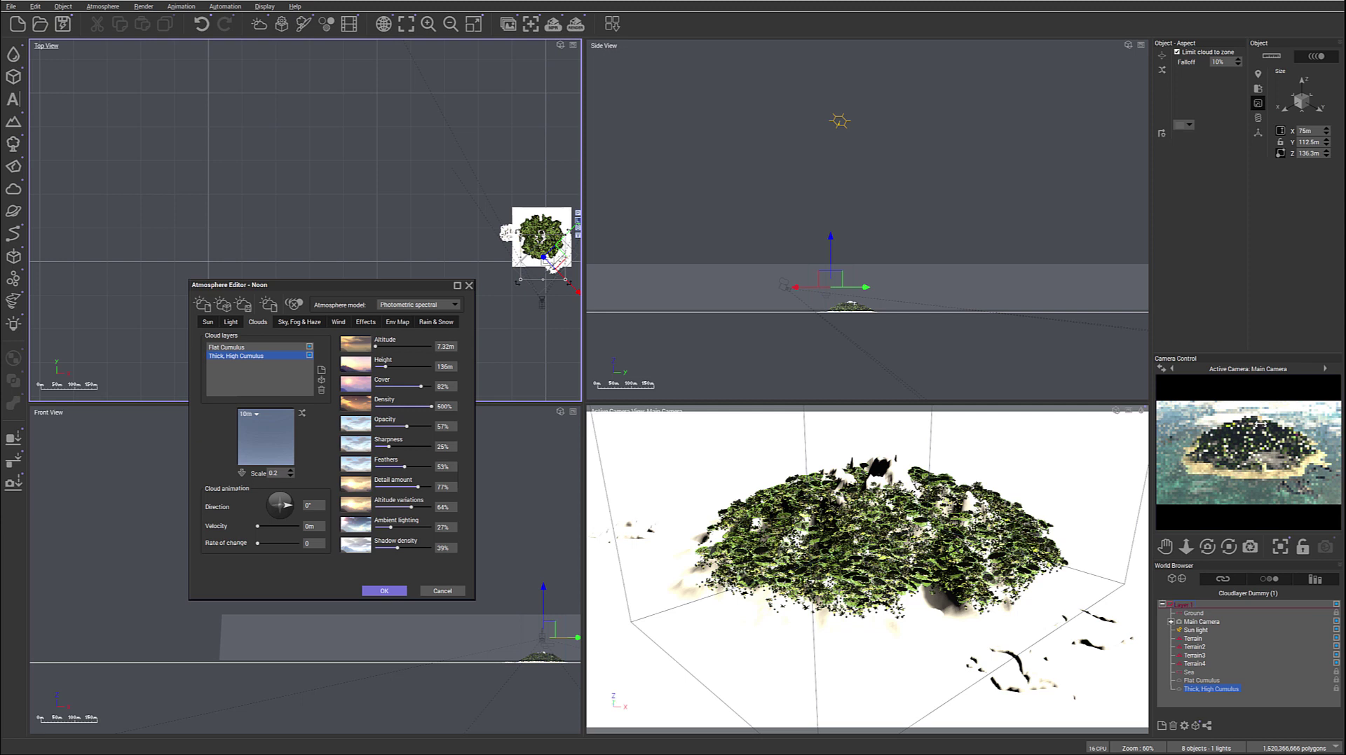
click(1265, 450)
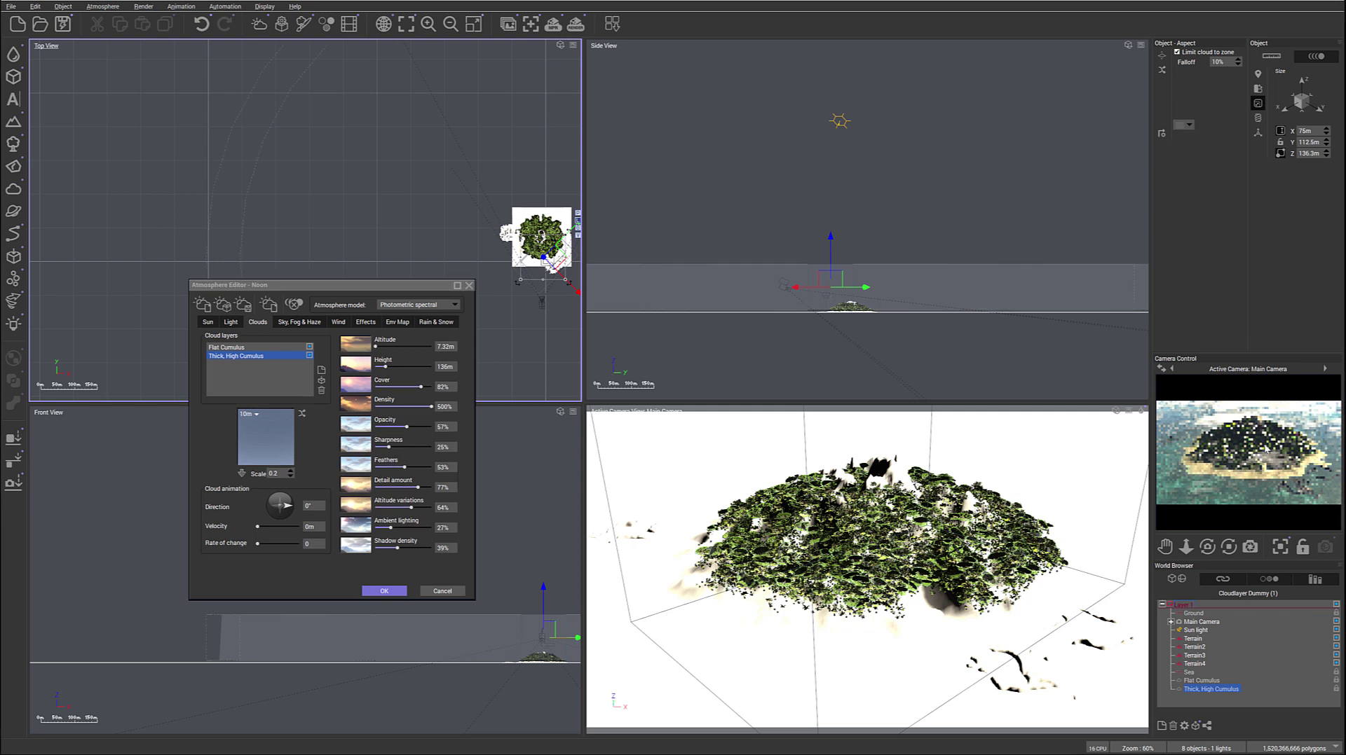
right_click(1269, 456)
click(1010, 292)
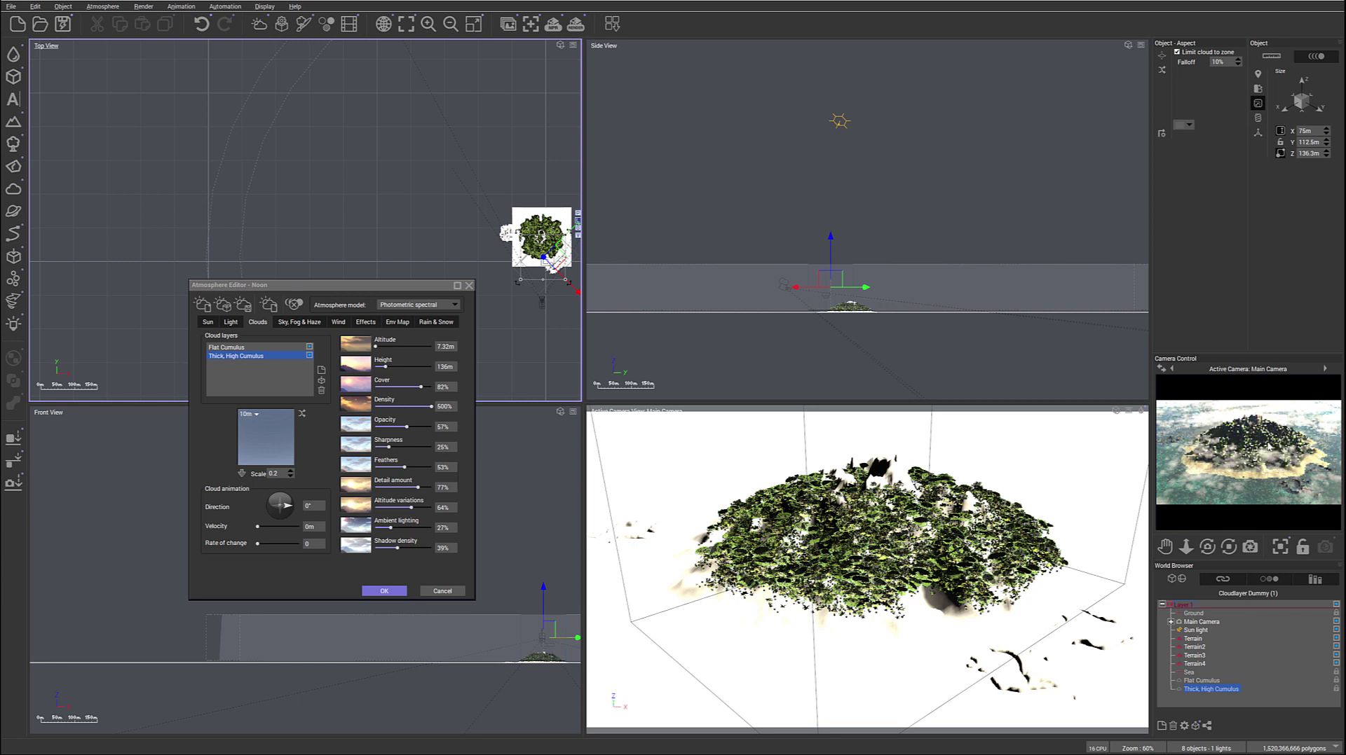
Step: Set the Thick, High Cumulus layer's density to 2% and opacity to 100%, refresh the camera preview, and accept the atmosphere settings
click(425, 402)
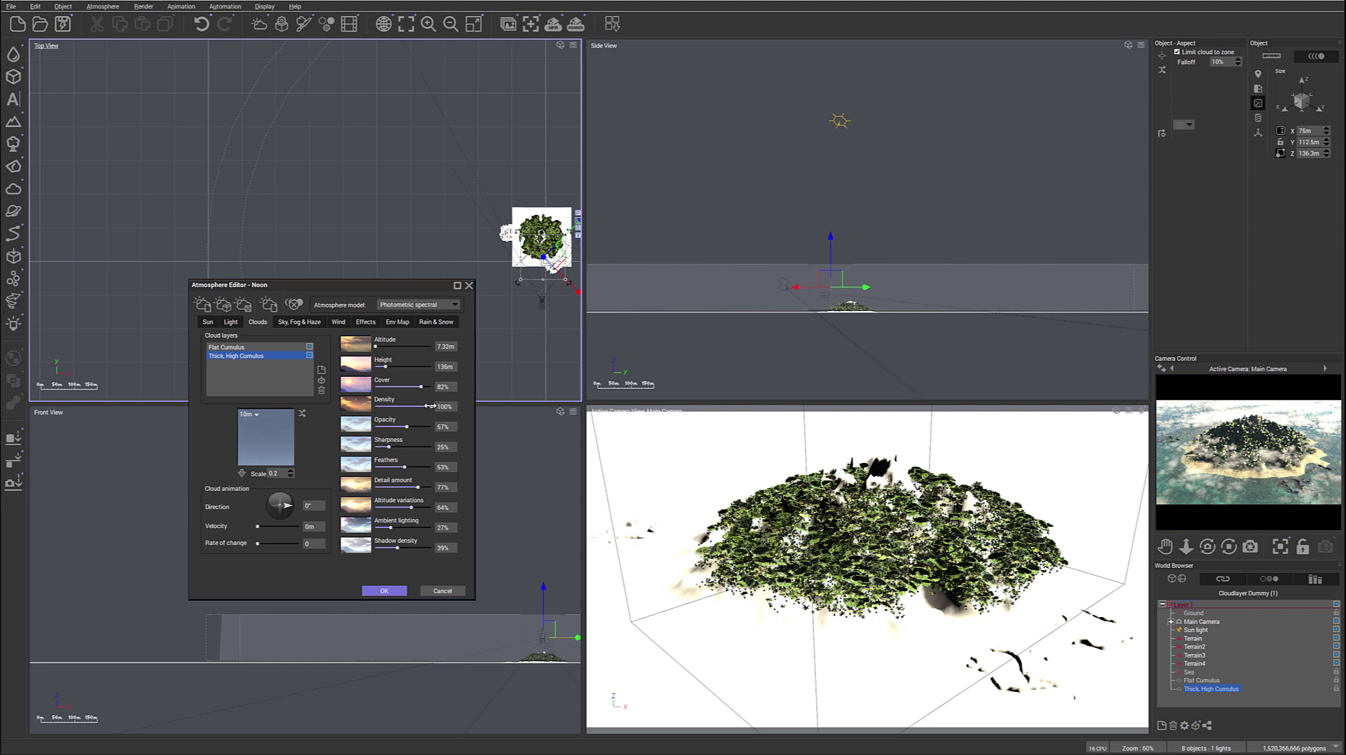
drag(429, 406, 378, 408)
drag(418, 425, 546, 385)
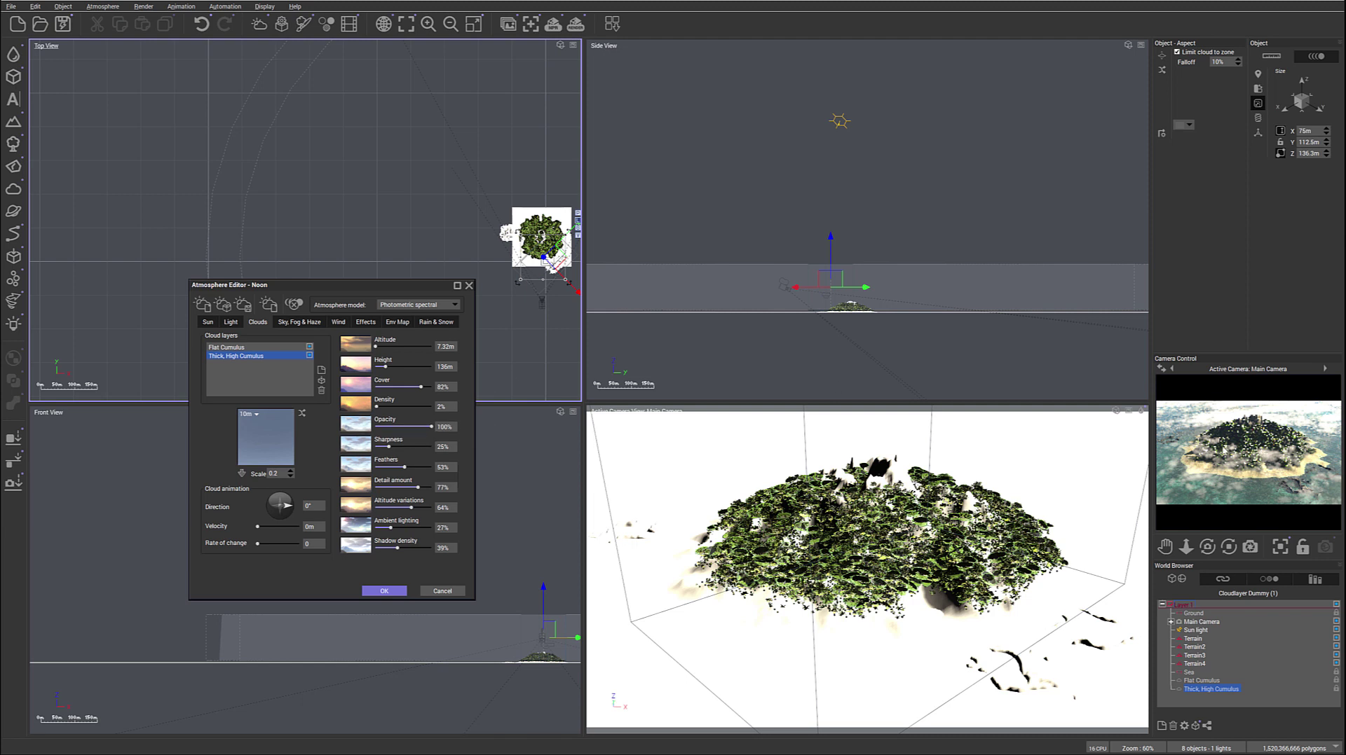
right_click(1290, 478)
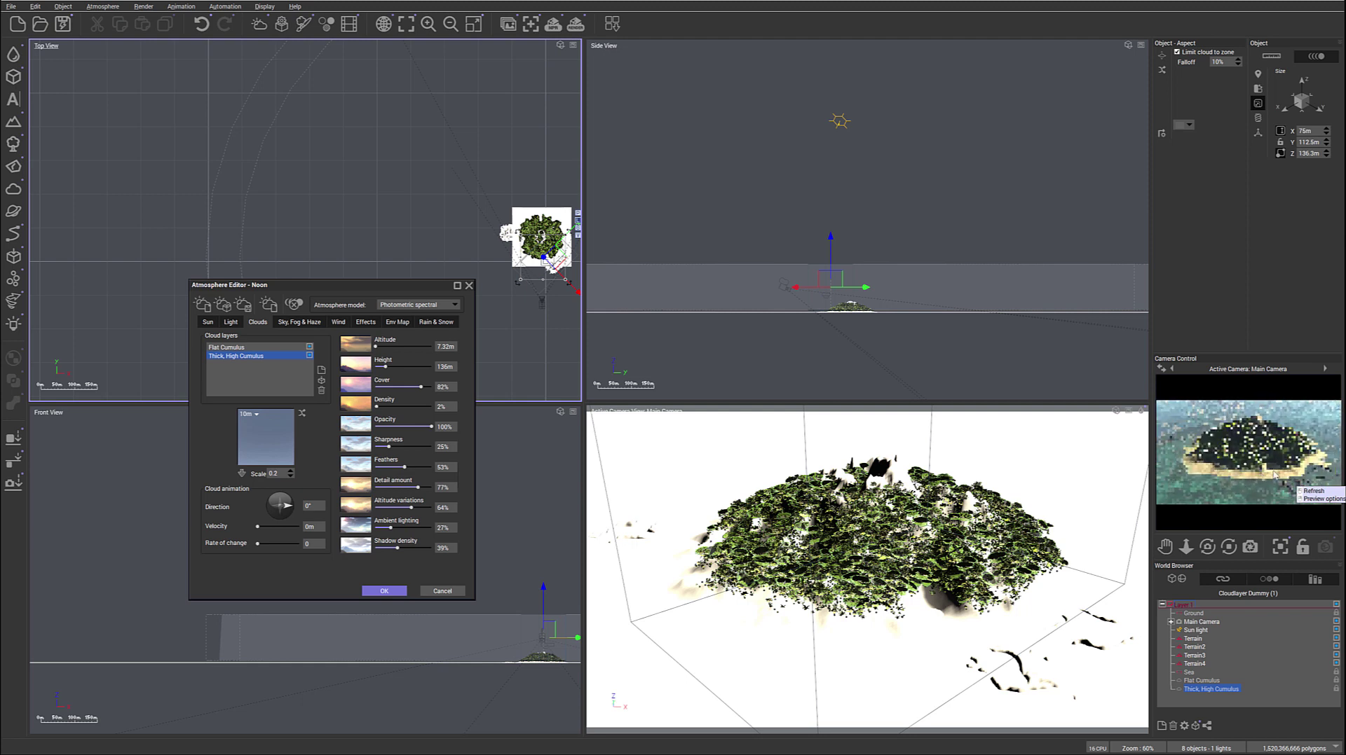
click(1291, 457)
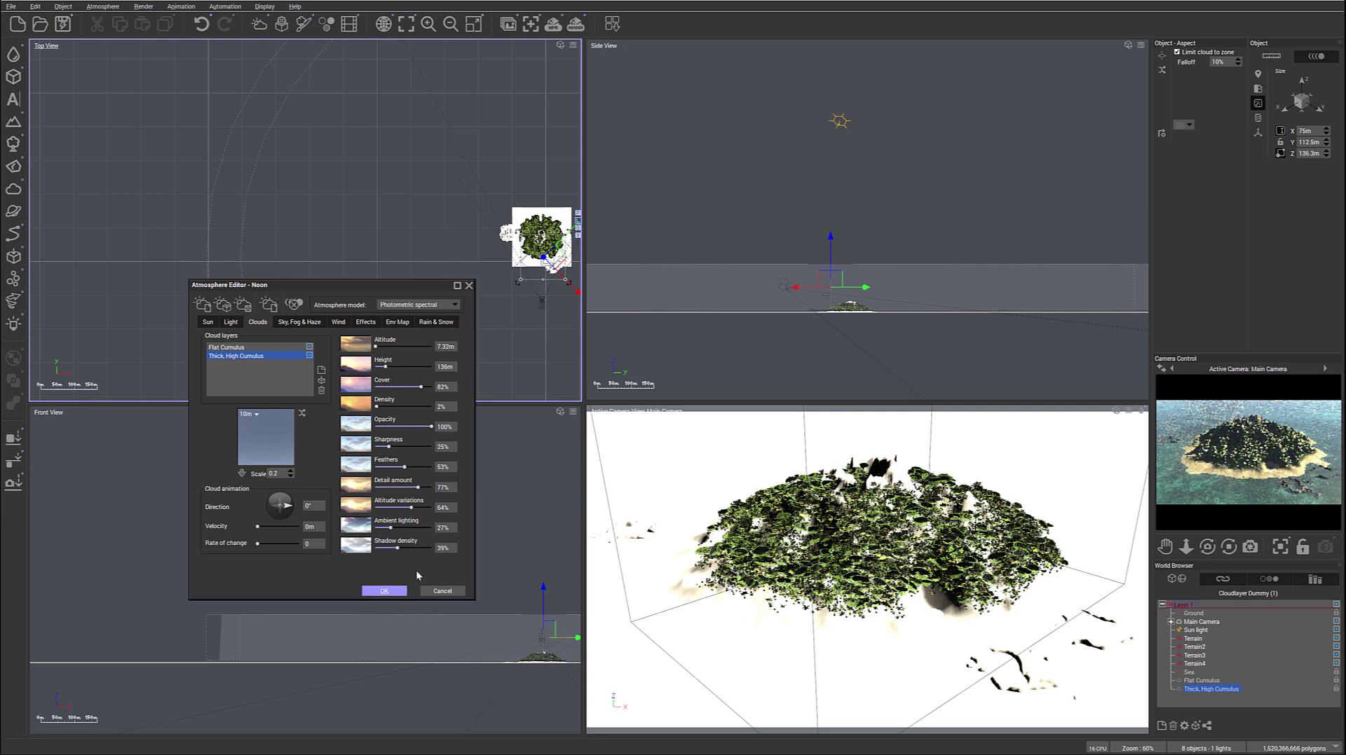
click(384, 591)
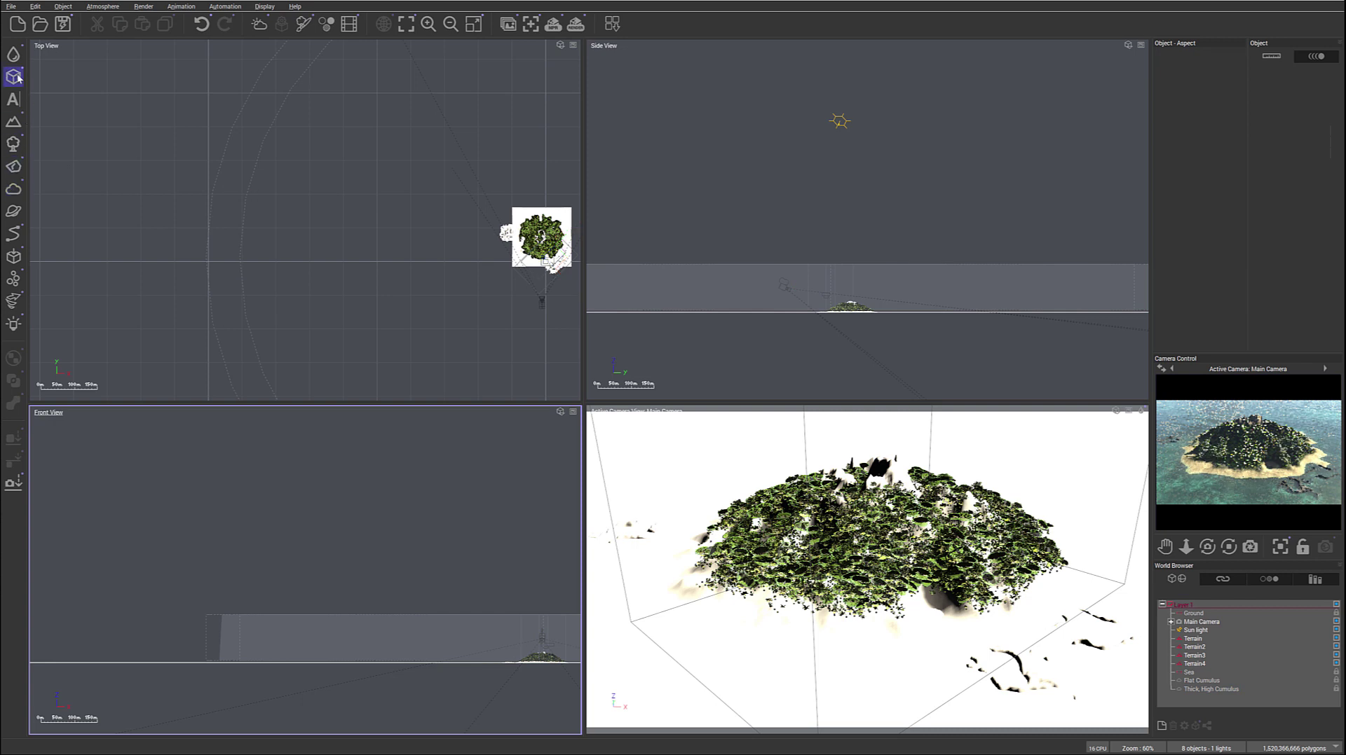
Step: Add a metacloud and shrink it in the side view to sit low over the island, with a height of about 34 m
click(15, 189)
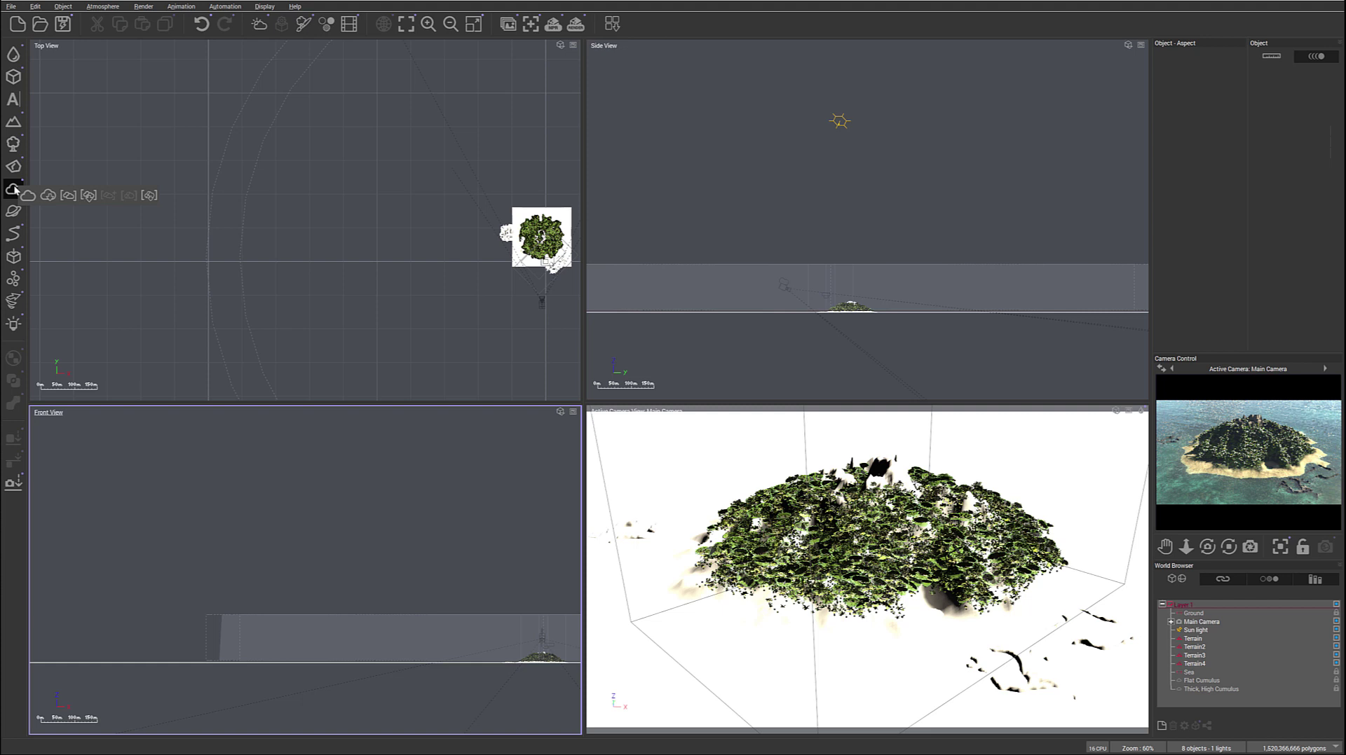
click(68, 195)
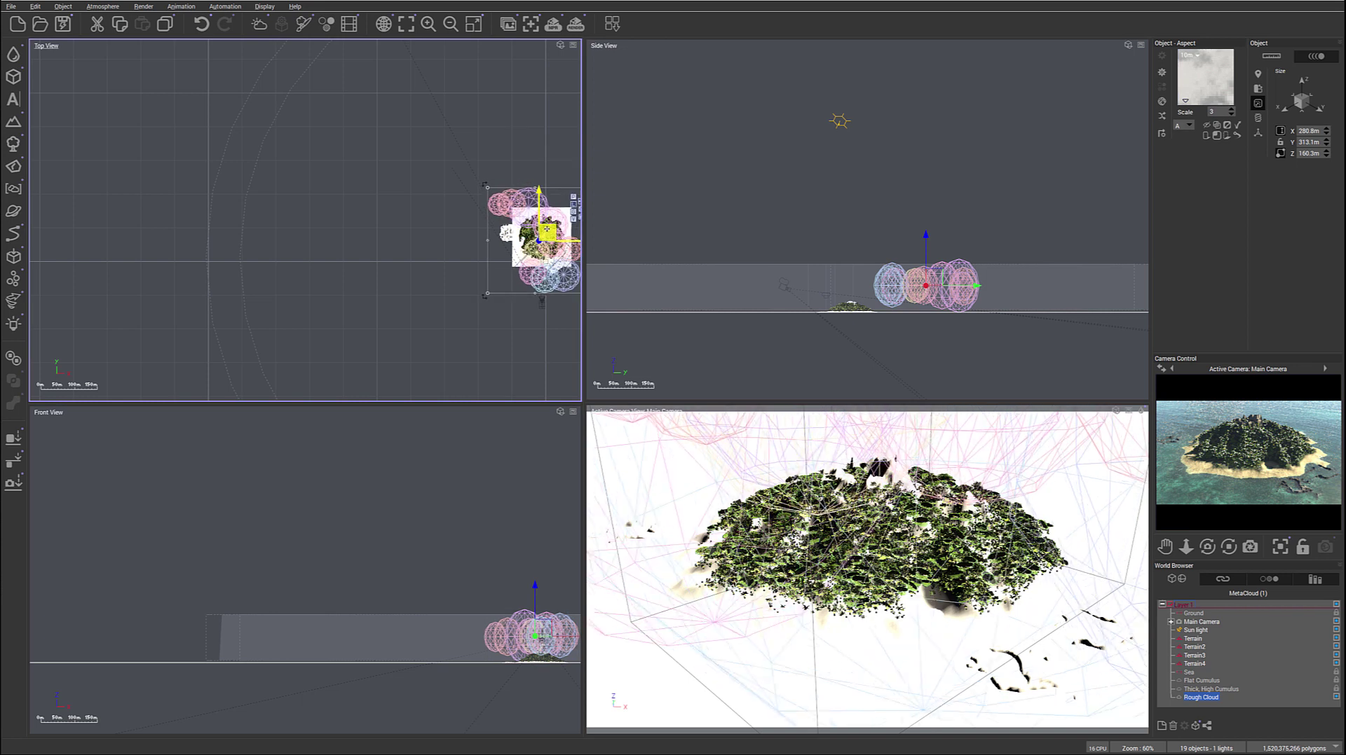
scroll(939, 262, up, 3)
scroll(940, 262, up, 2)
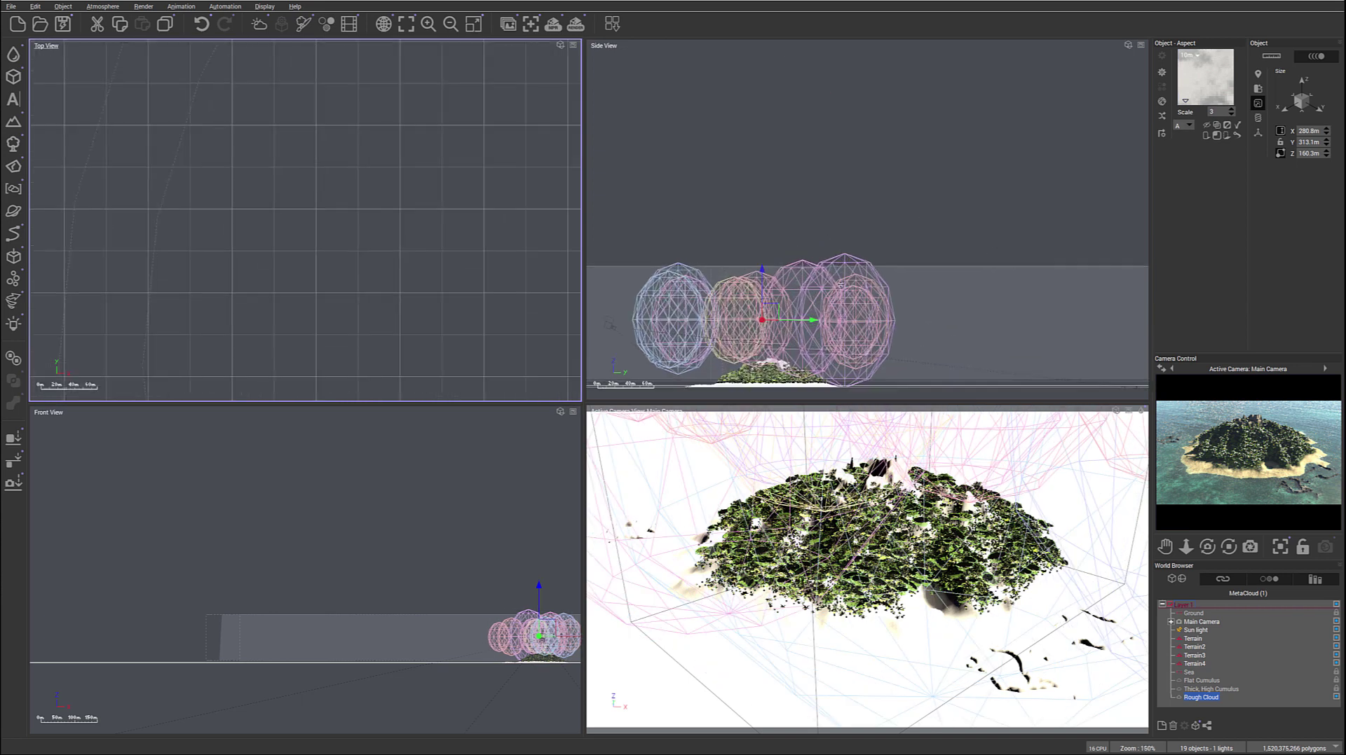
drag(891, 254, 782, 343)
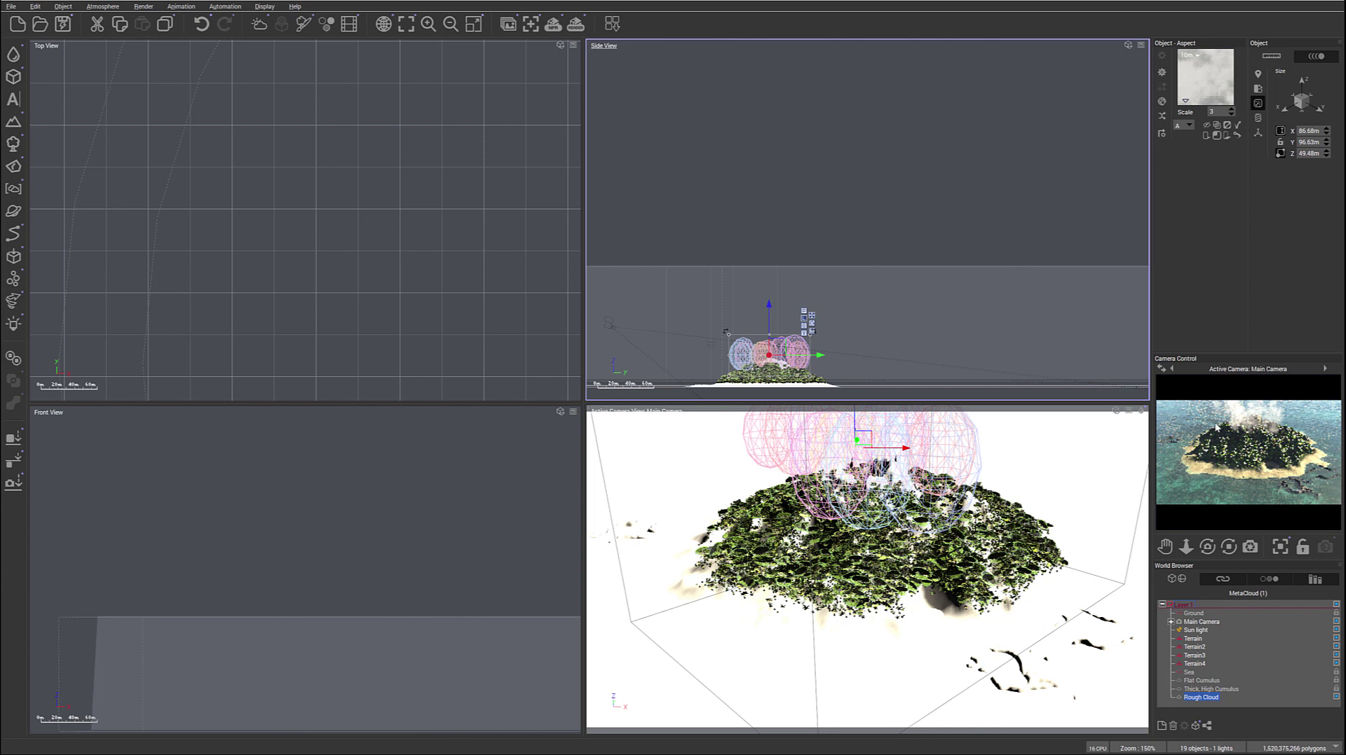
drag(769, 312, 769, 326)
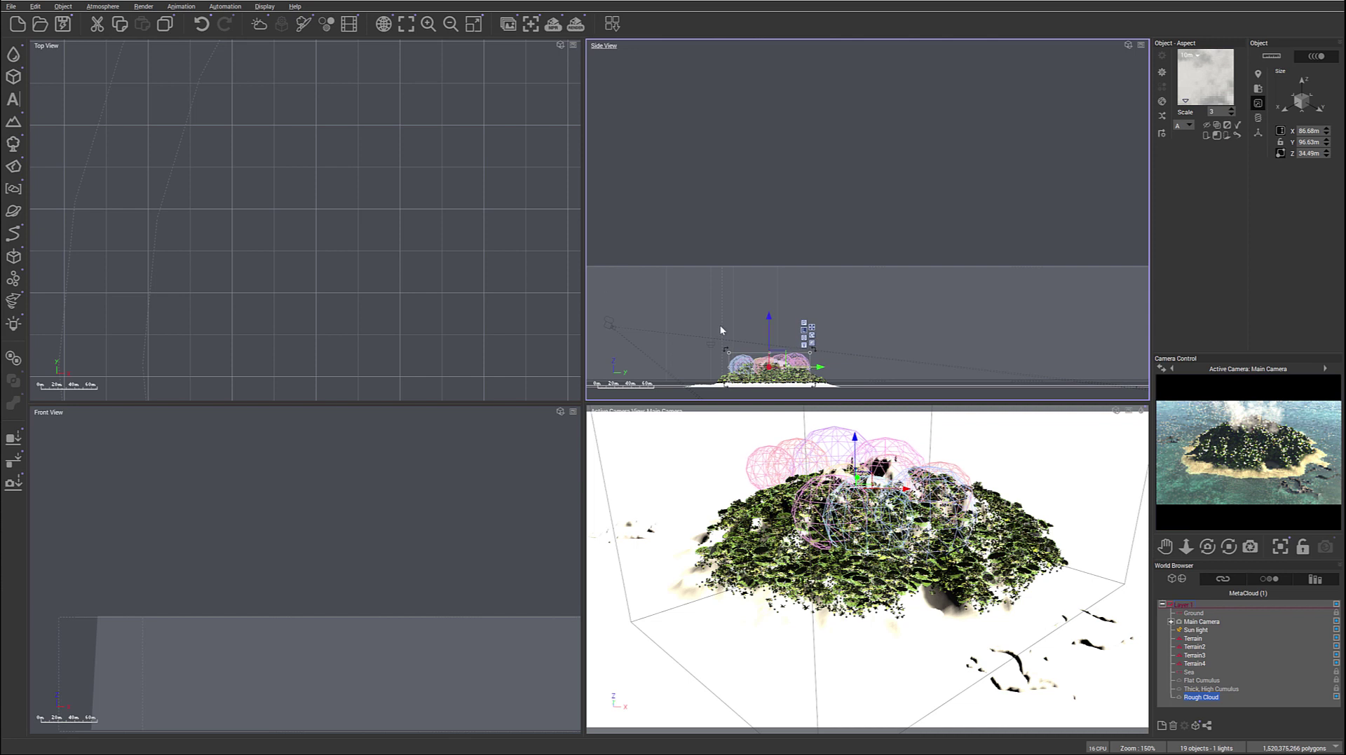
Step: Enlarge the metacloud to about 127 by 142 m and 51 m high, and centre it over the island in the top view
right_drag(465, 322, 322, 131)
scroll(414, 252, down, 7)
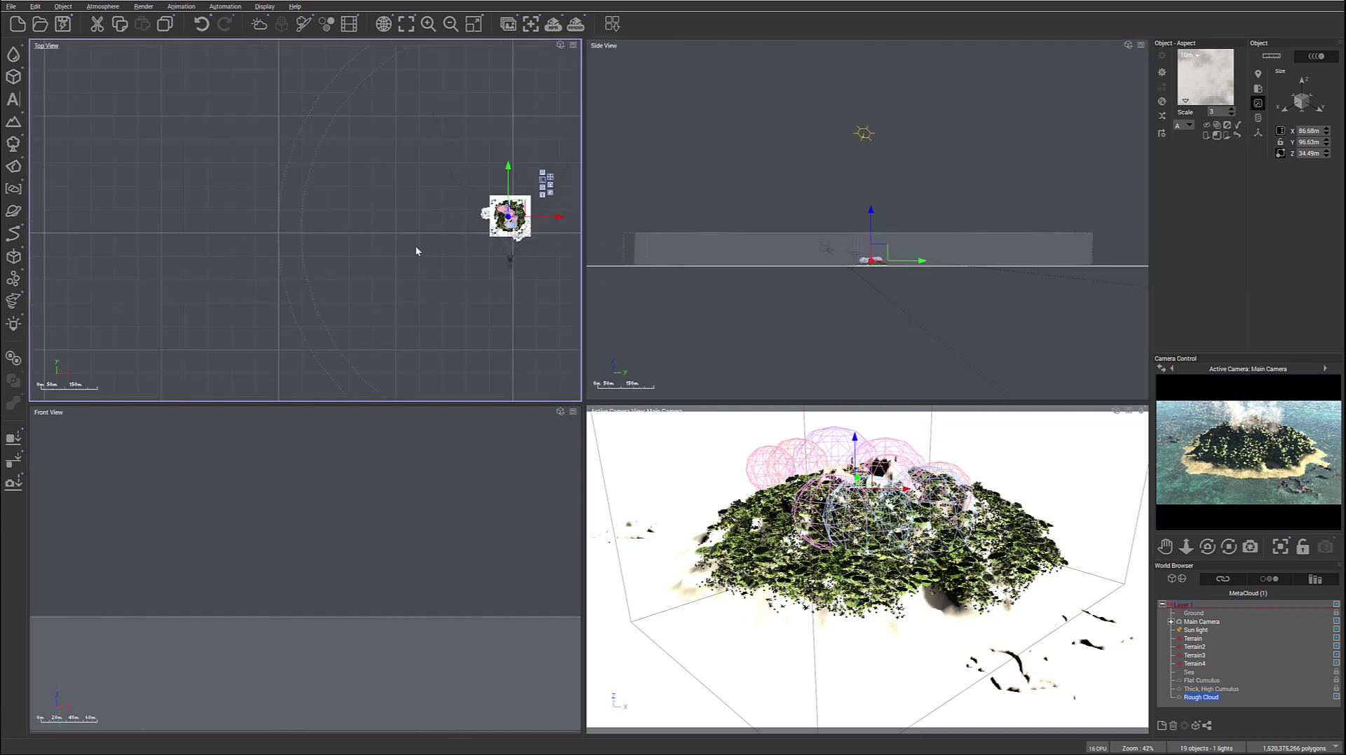
scroll(418, 252, up, 4)
right_drag(471, 209, 393, 228)
scroll(394, 228, up, 3)
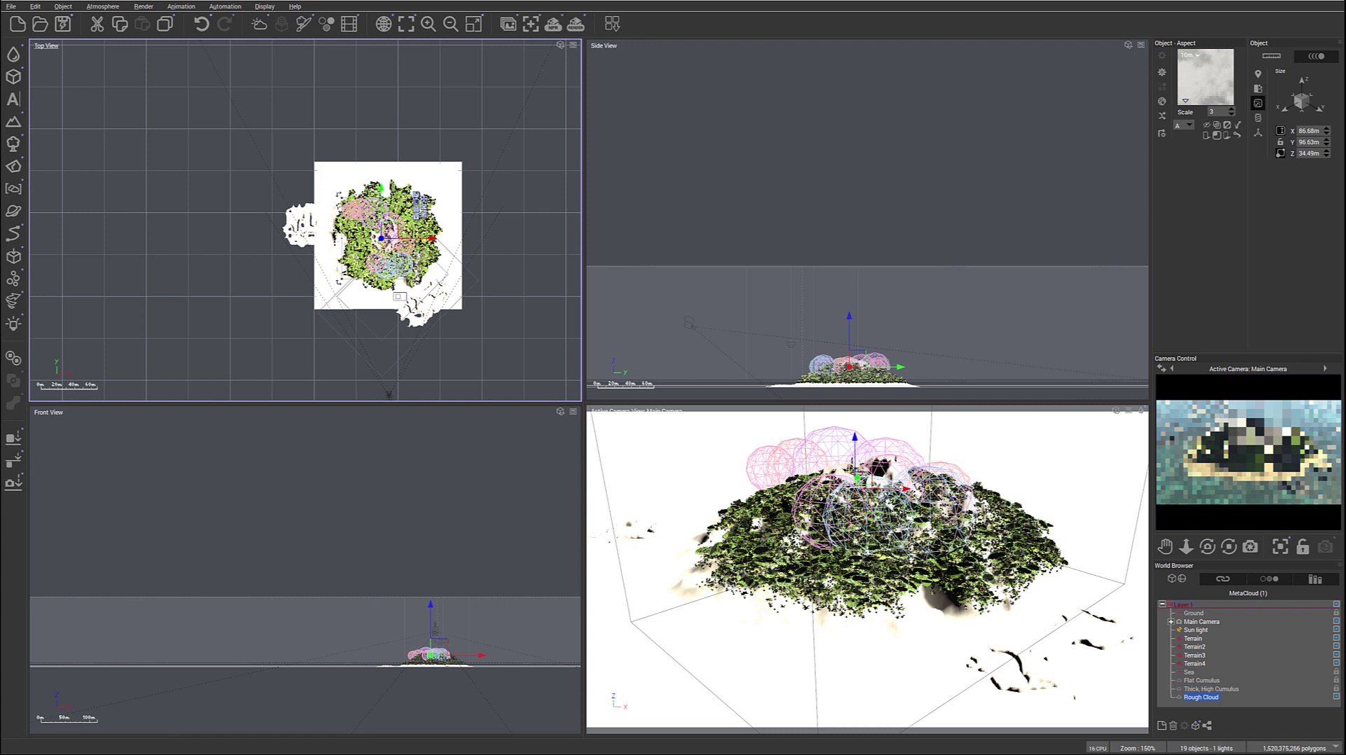
drag(389, 230, 396, 230)
drag(349, 279, 315, 318)
drag(381, 249, 389, 224)
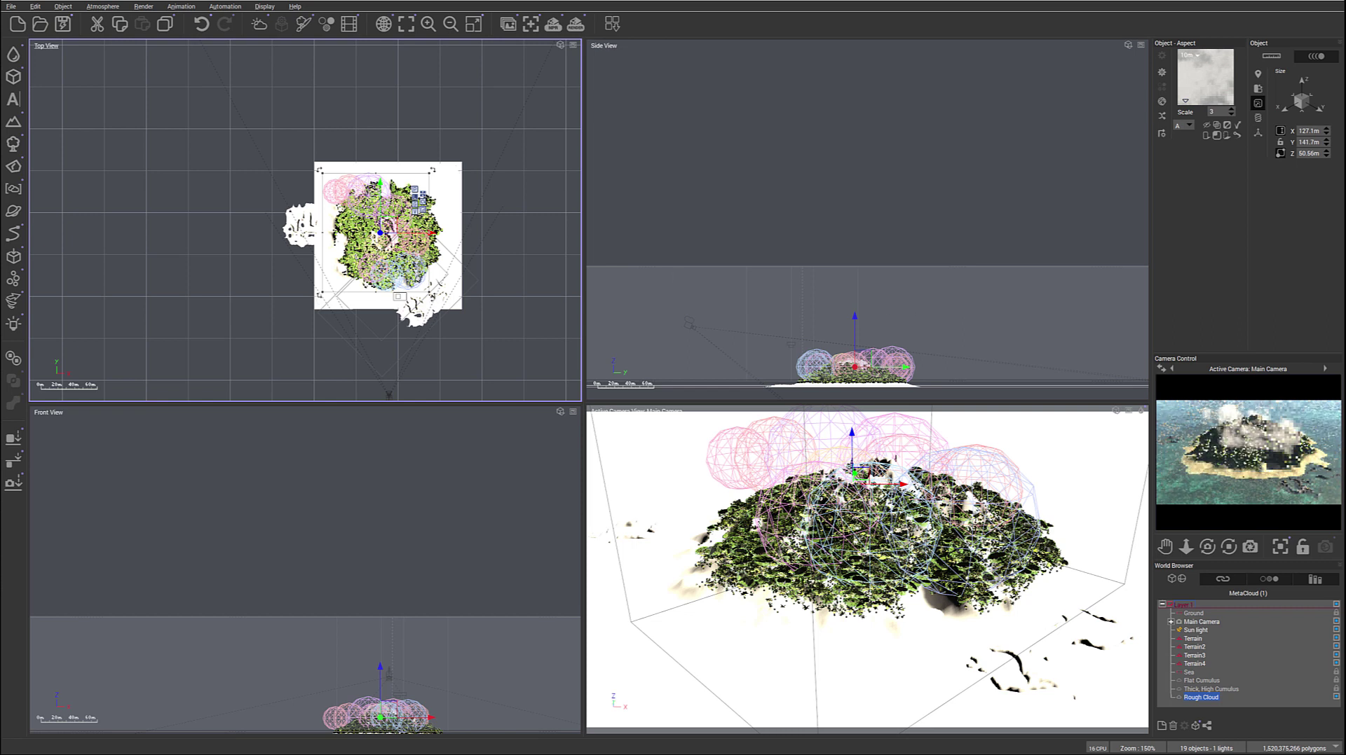
Step: Rotate the metacloud, resize it to about 163 by 96 m over the island, and increase its height to about 67.6 m
drag(433, 295, 461, 222)
drag(377, 222, 391, 211)
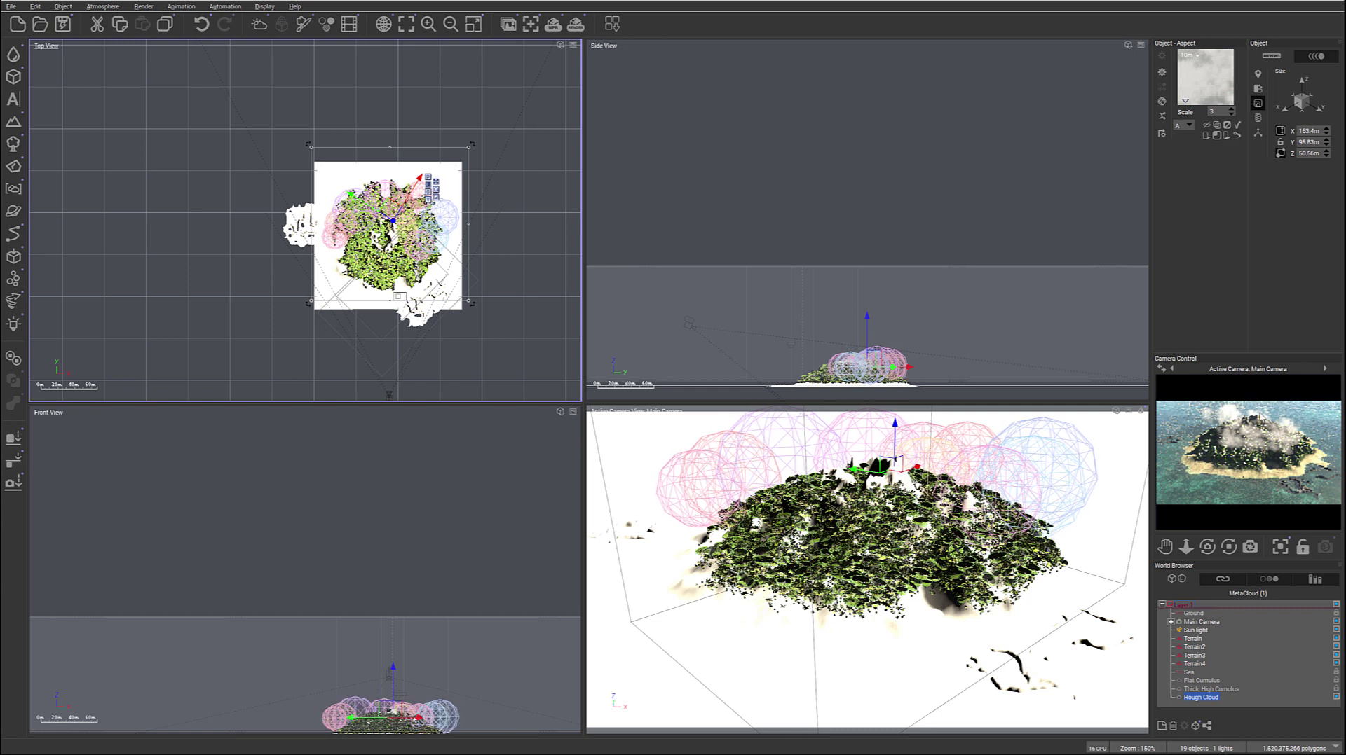
right_click(1274, 437)
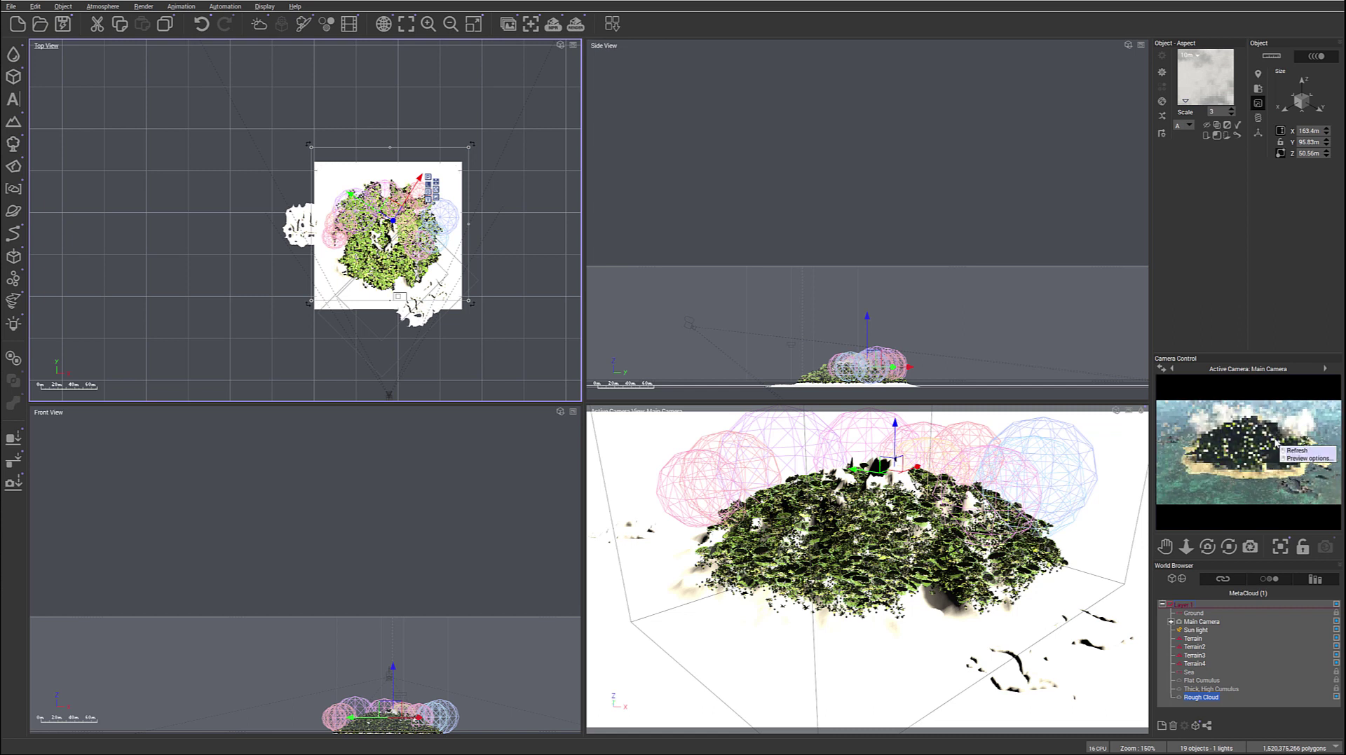
drag(394, 220, 391, 231)
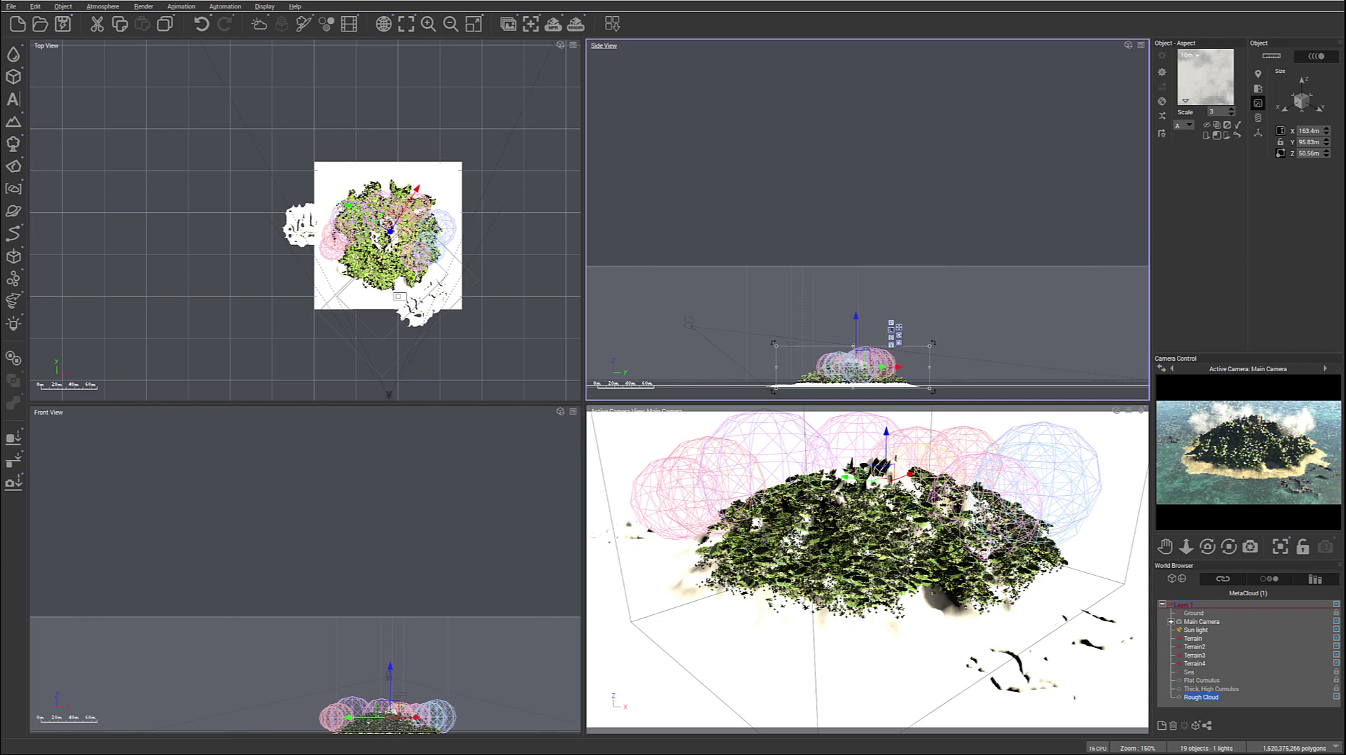
drag(859, 363, 862, 348)
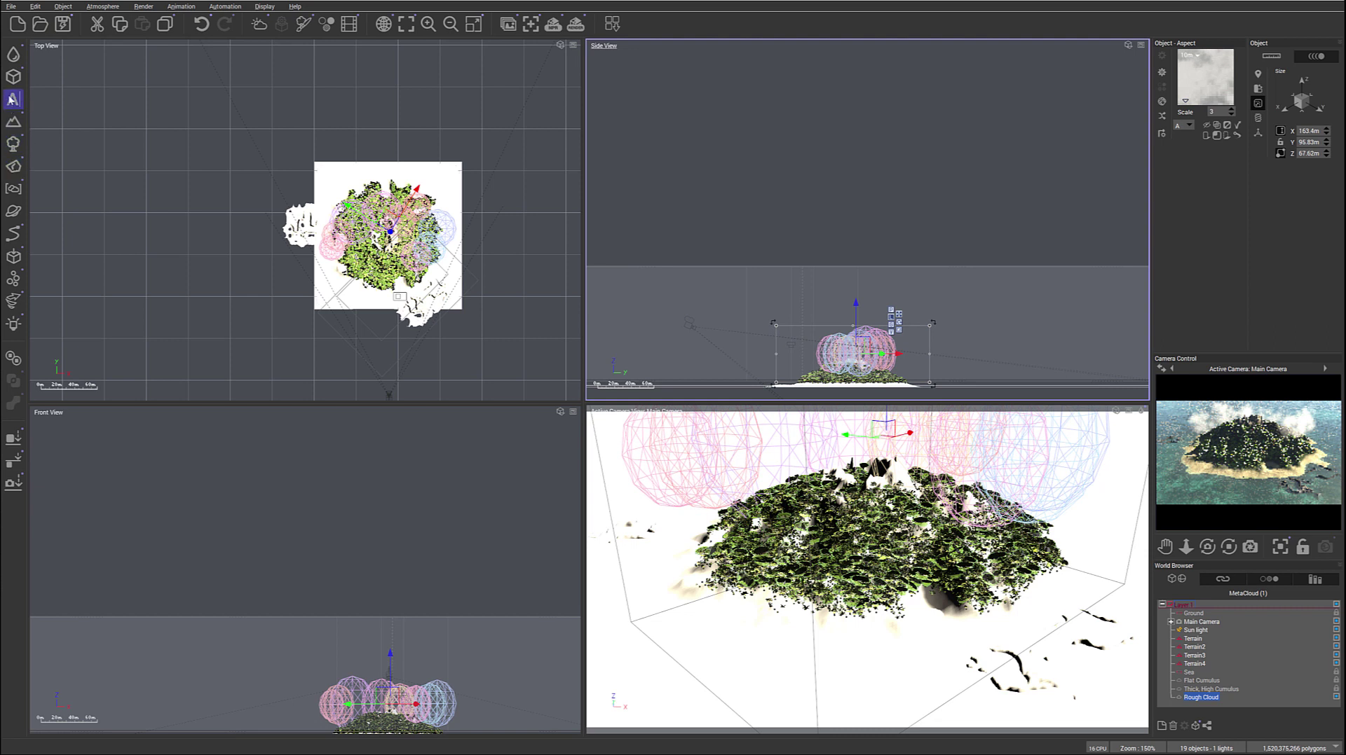
Step: Add a second metacloud, move it beside the island towards the camera, and rotate and enlarge it in the top view
click(11, 193)
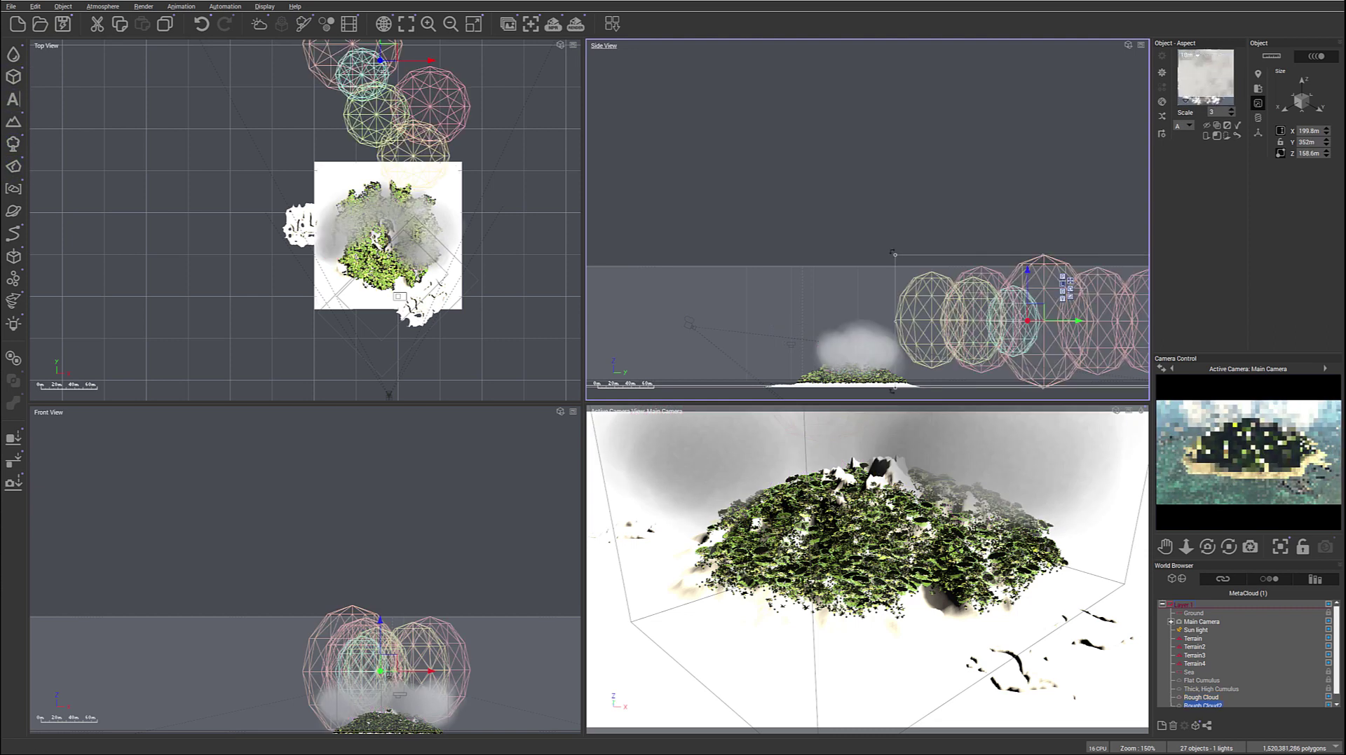
drag(385, 100, 290, 277)
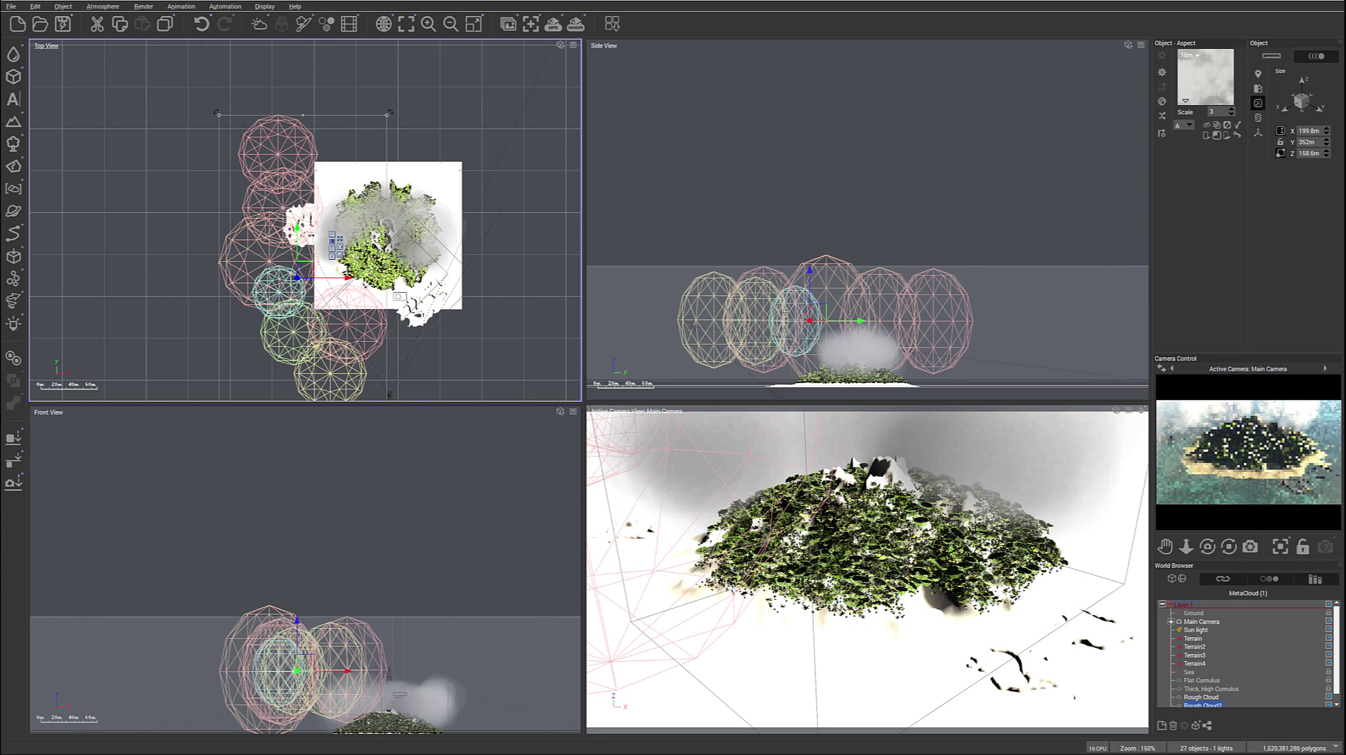
right_drag(454, 361, 456, 249)
drag(392, 302, 467, 237)
drag(326, 180, 332, 201)
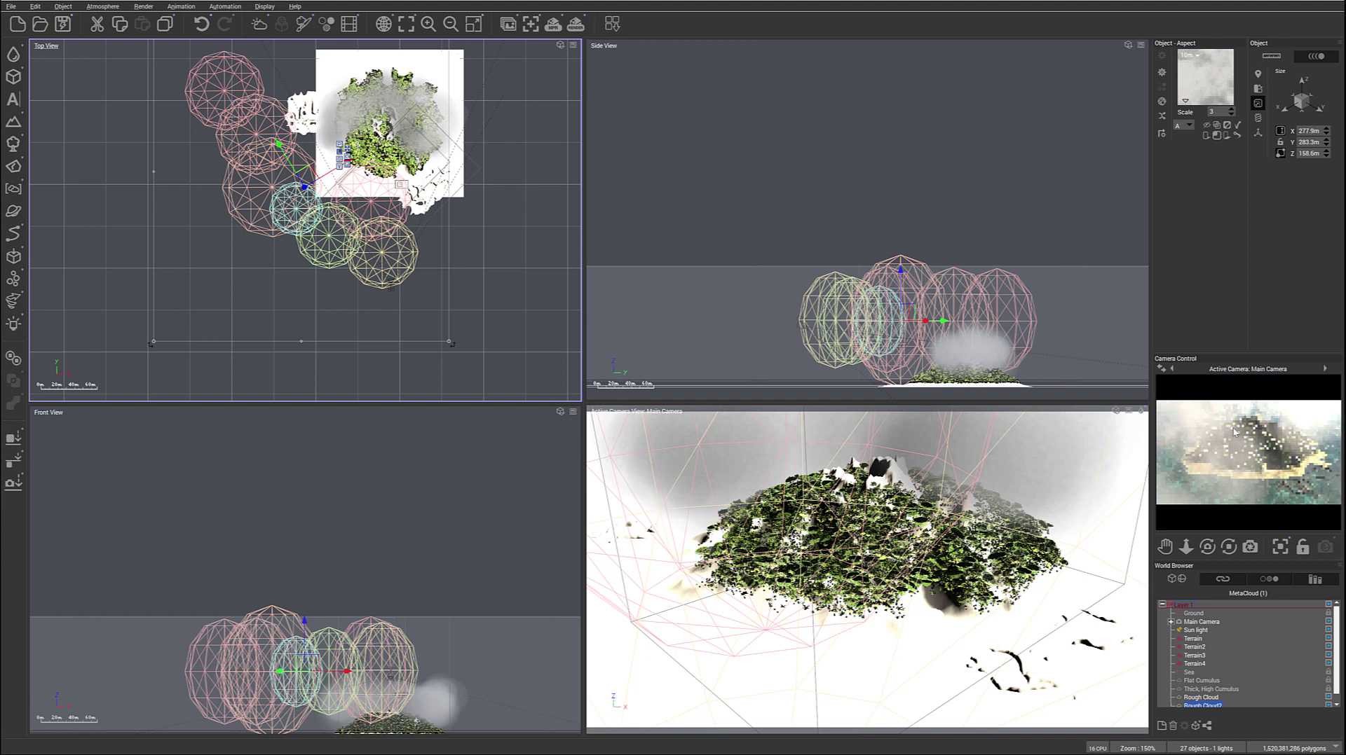
Step: Select the Main Camera and adjust its view so the island sits slightly lower in the frame
click(1206, 621)
drag(1207, 547, 1199, 516)
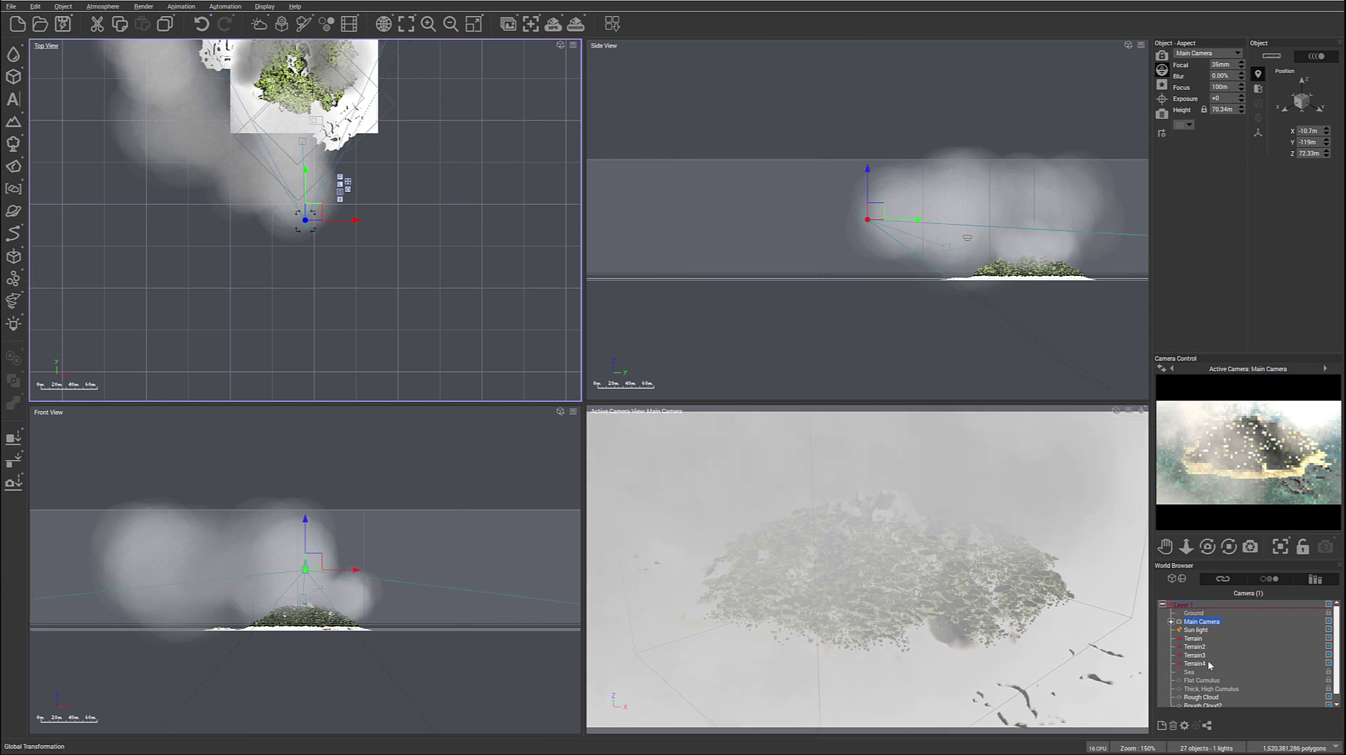
scroll(1209, 666, down, 1)
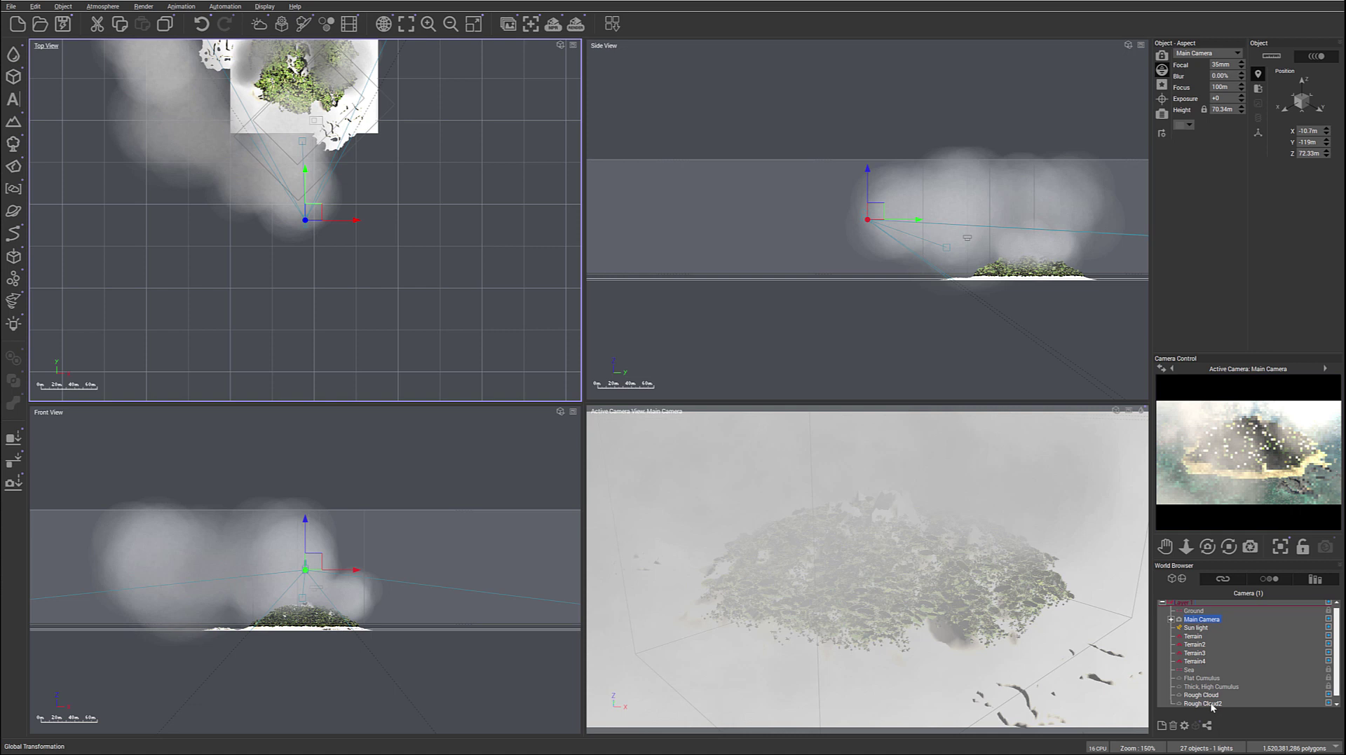
Step: Select the Rough Cloud2 metacloud and reduce its height and depth in the side view
click(1211, 705)
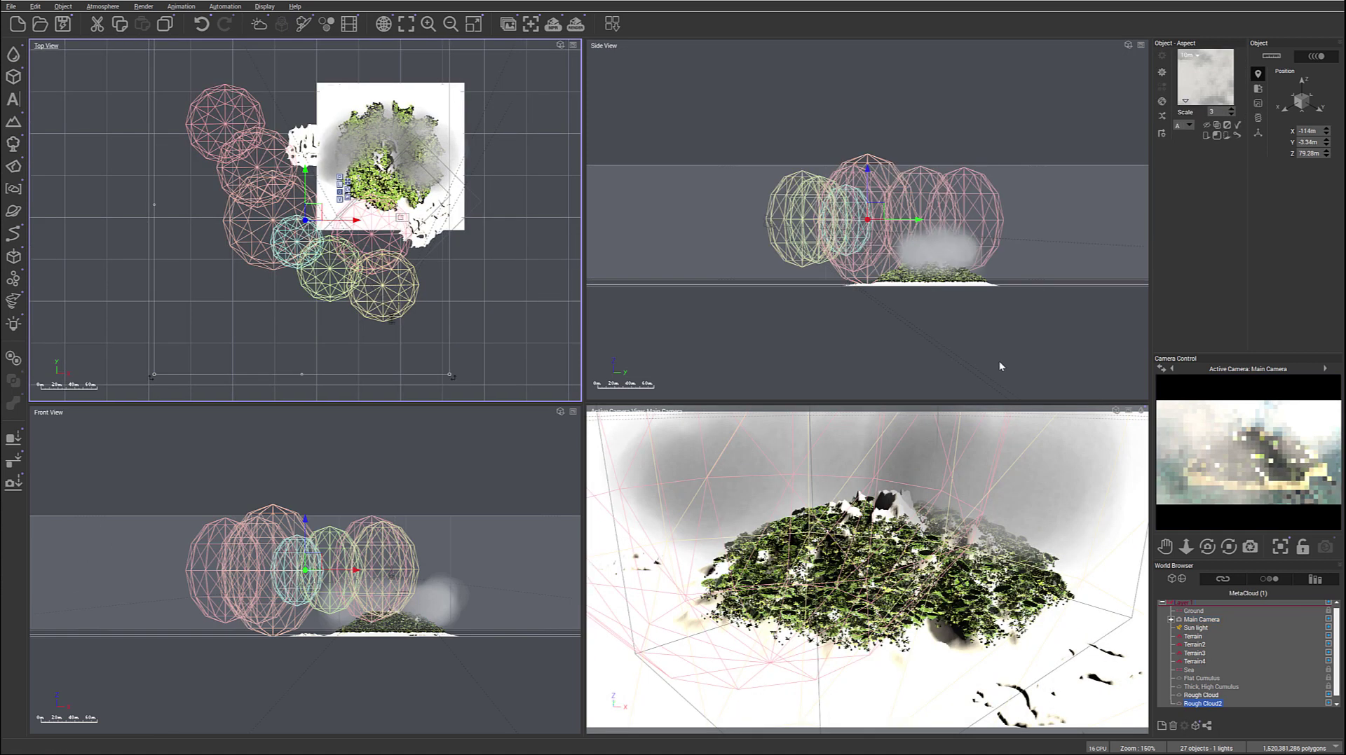
click(1000, 365)
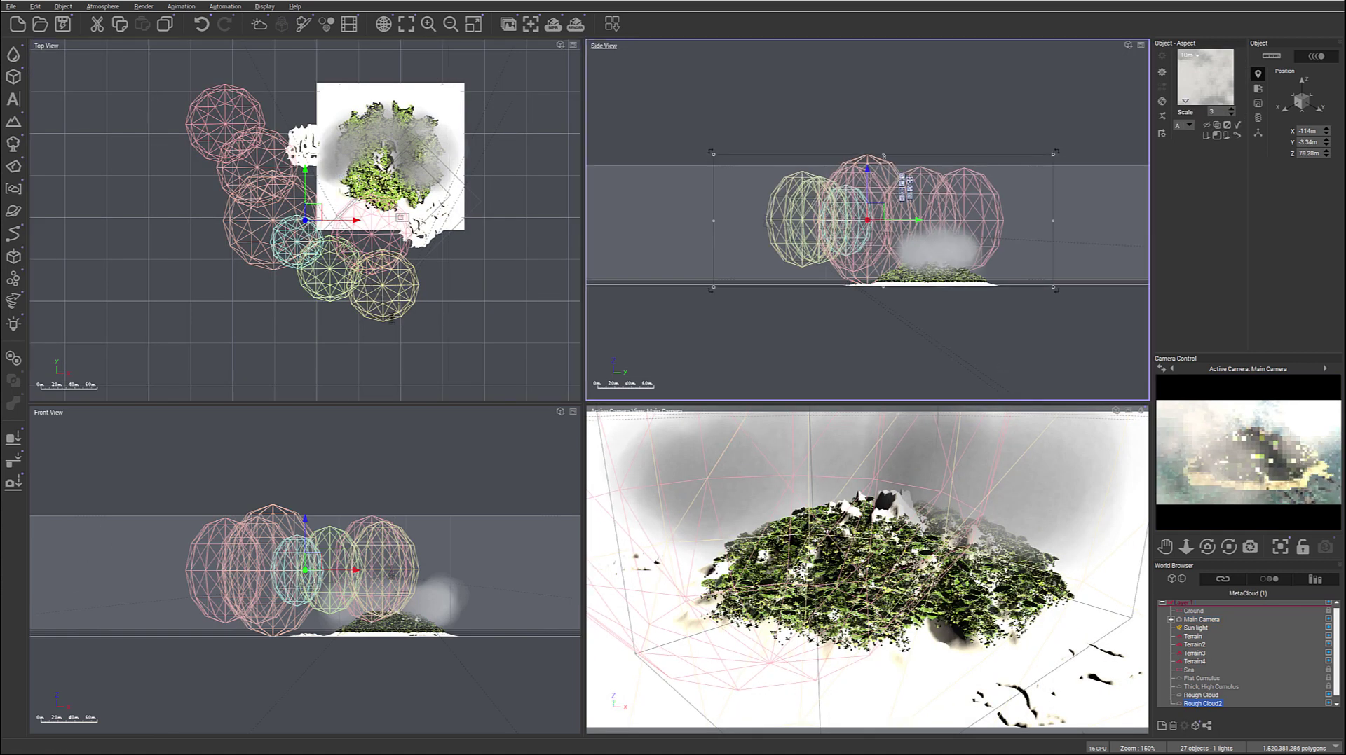
drag(883, 156, 884, 208)
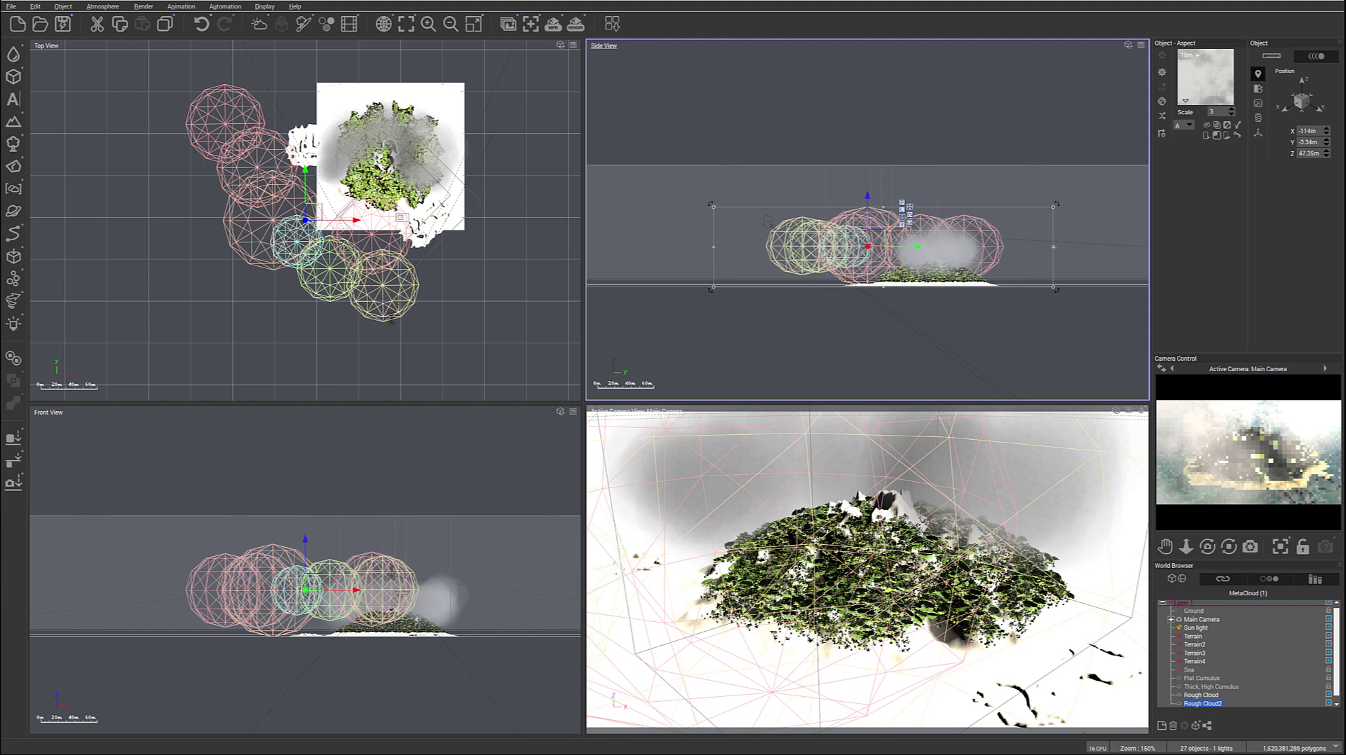
drag(1053, 247, 901, 247)
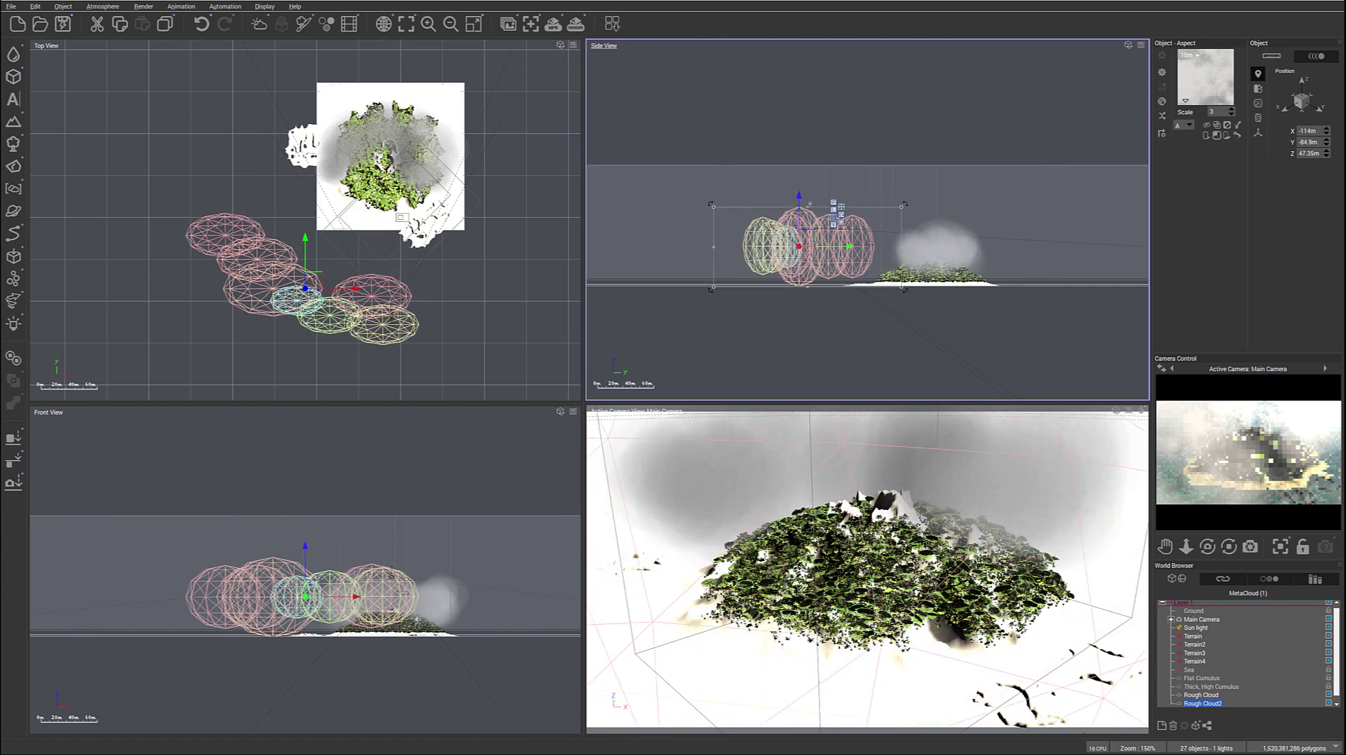
drag(809, 204, 809, 228)
Step: Narrow Rough Cloud2 in the top view and move it against the island's near shore, at about X -33.7 m, Y -28.1 m, Z 23.92 m
click(393, 315)
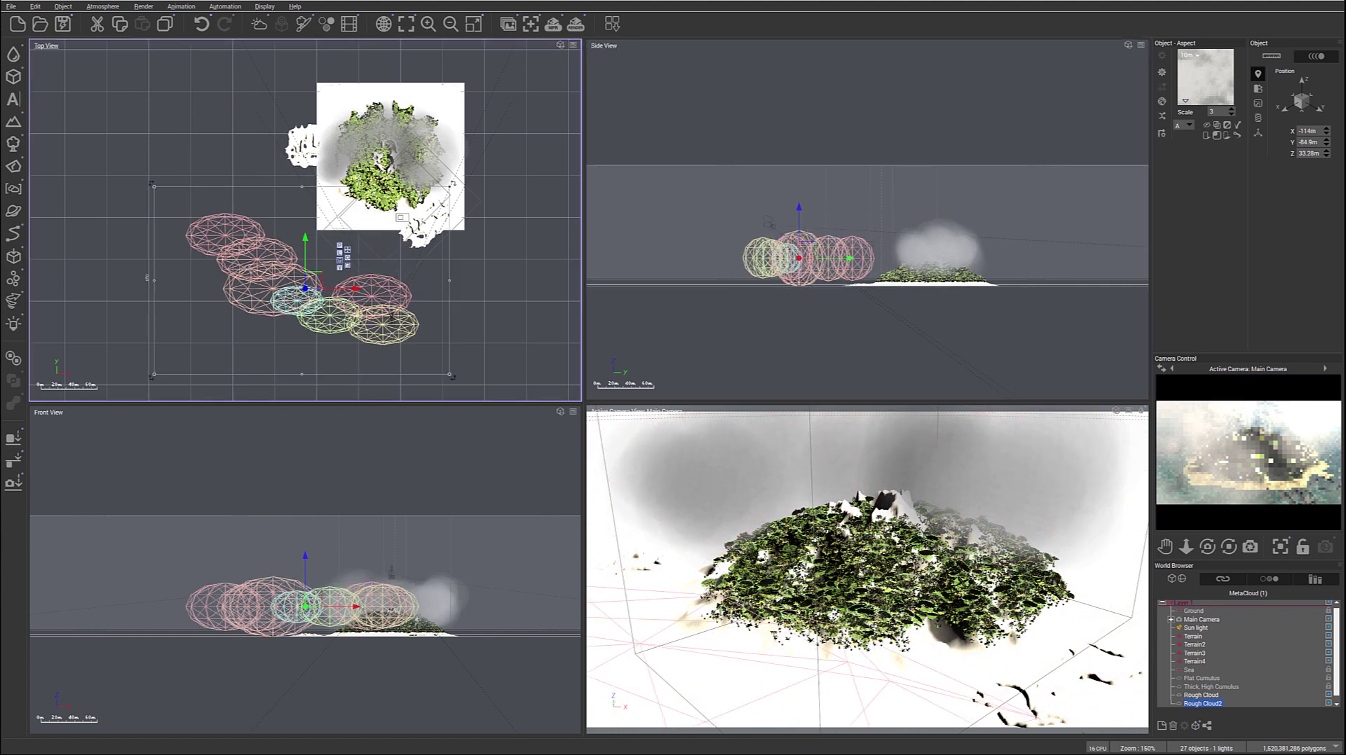
drag(153, 280, 265, 280)
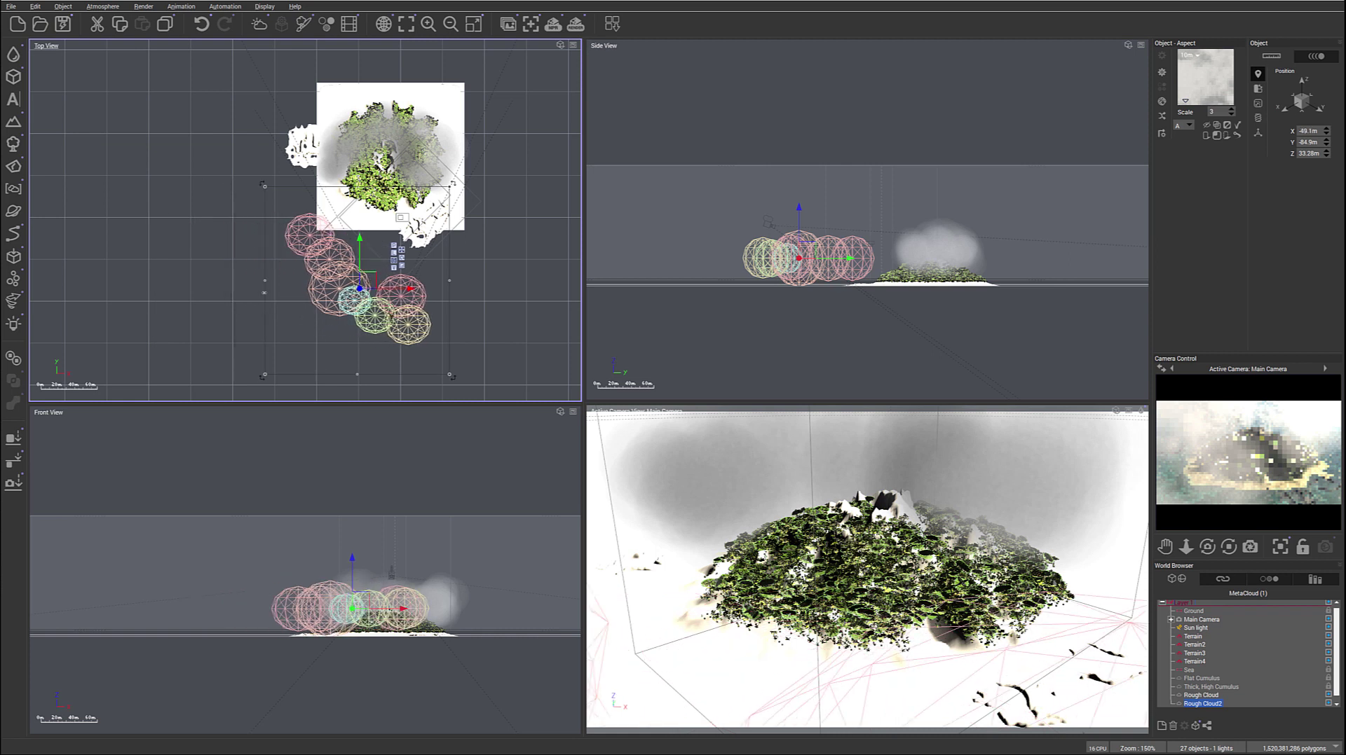
drag(359, 288, 372, 254)
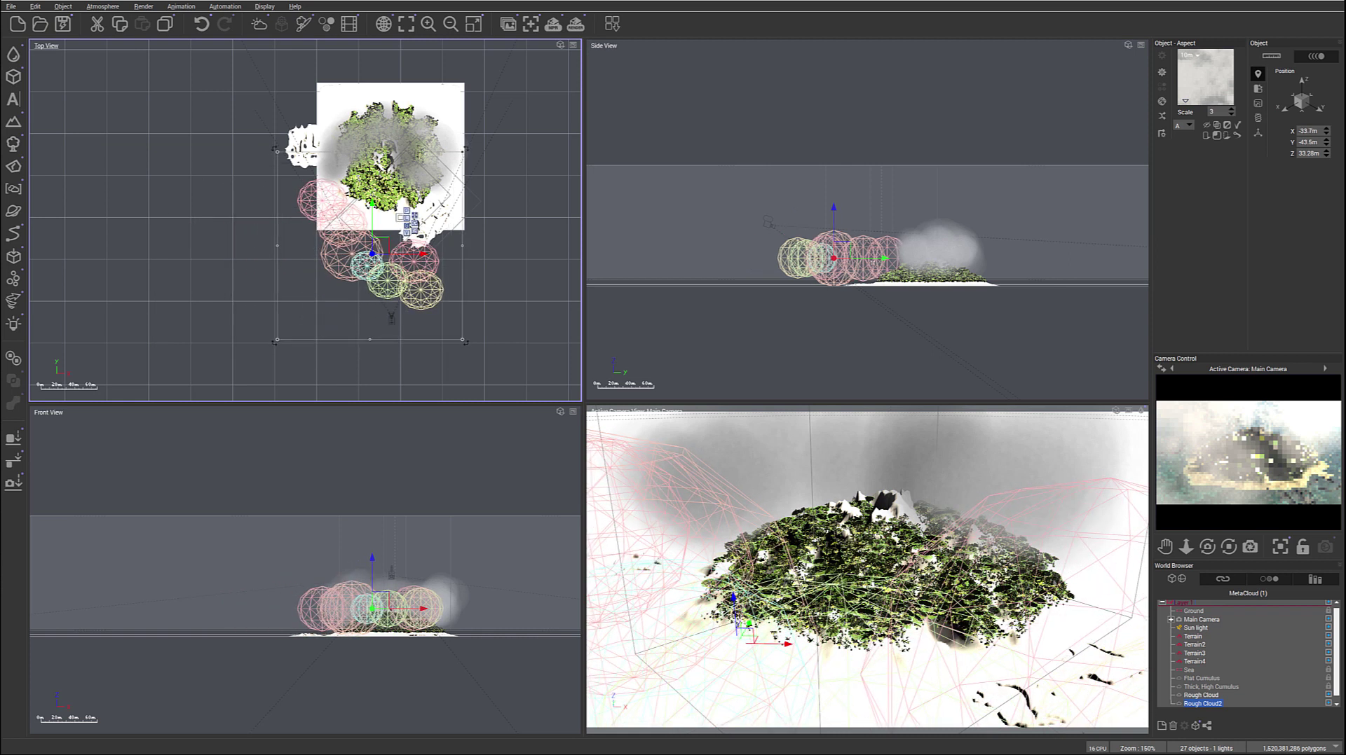
drag(846, 250, 857, 258)
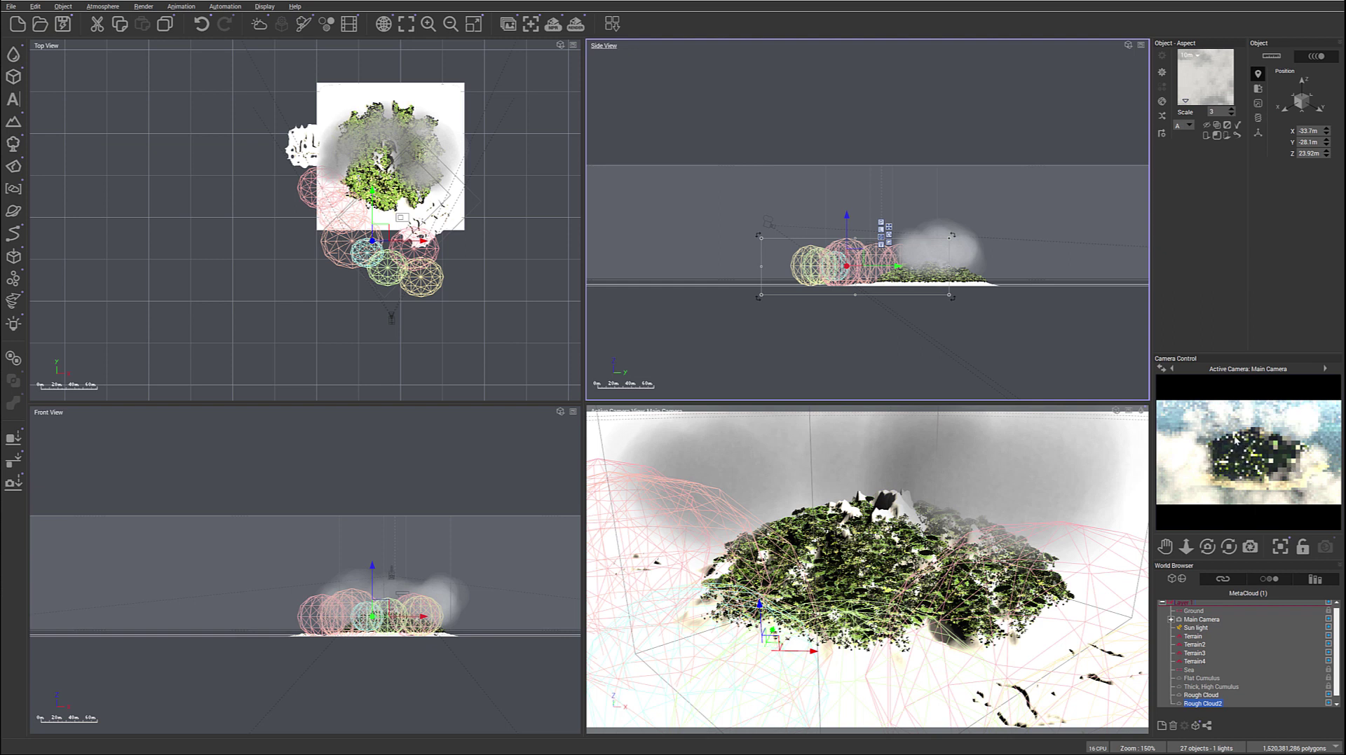
Step: Thin Rough Cloud2's material by lowering its cover to about 52%, its opacity to about 60%, and its density
double_click(1207, 83)
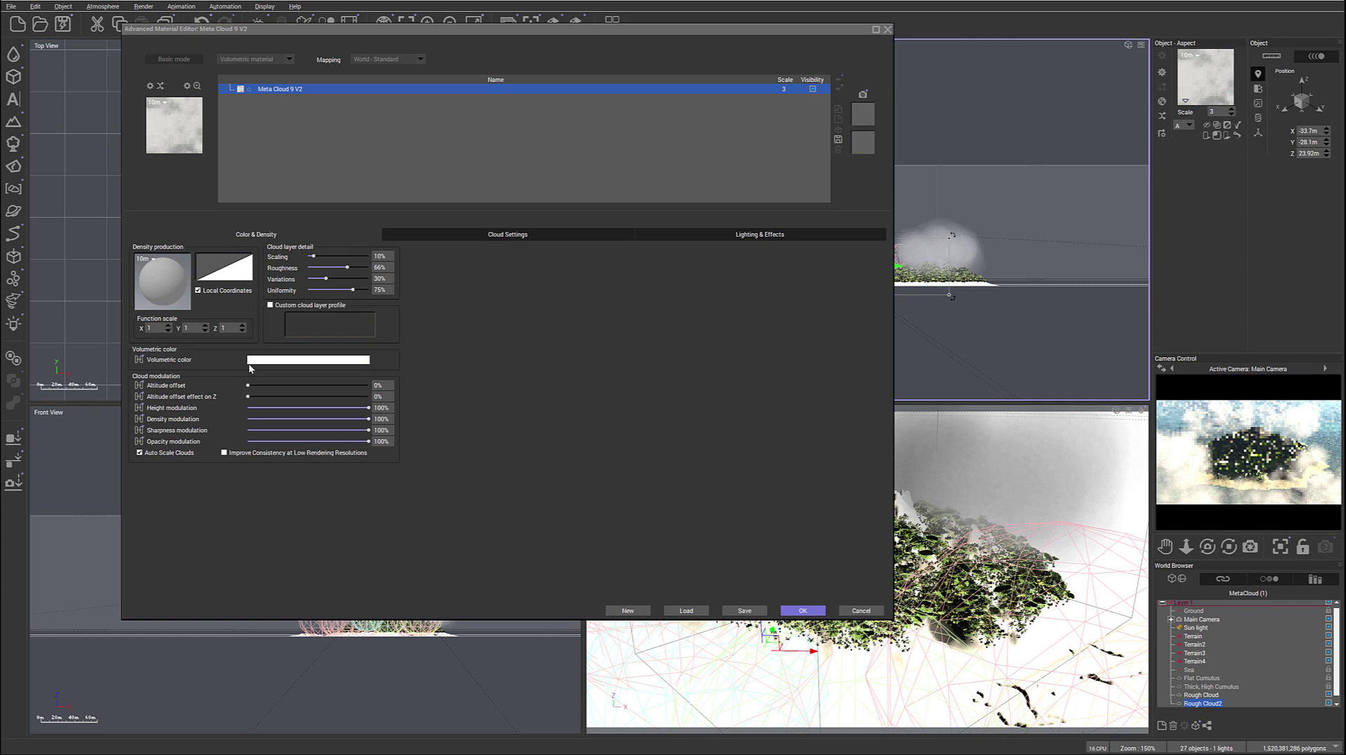
click(784, 232)
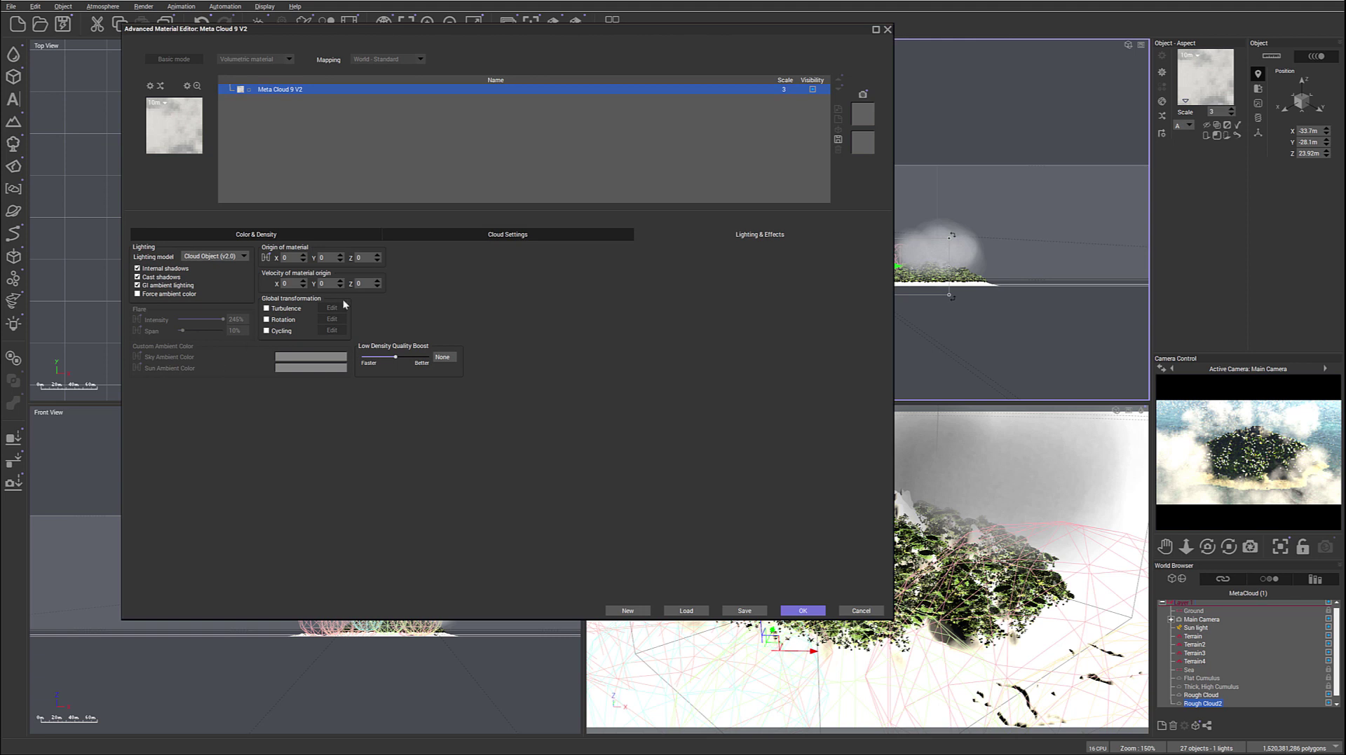
click(453, 233)
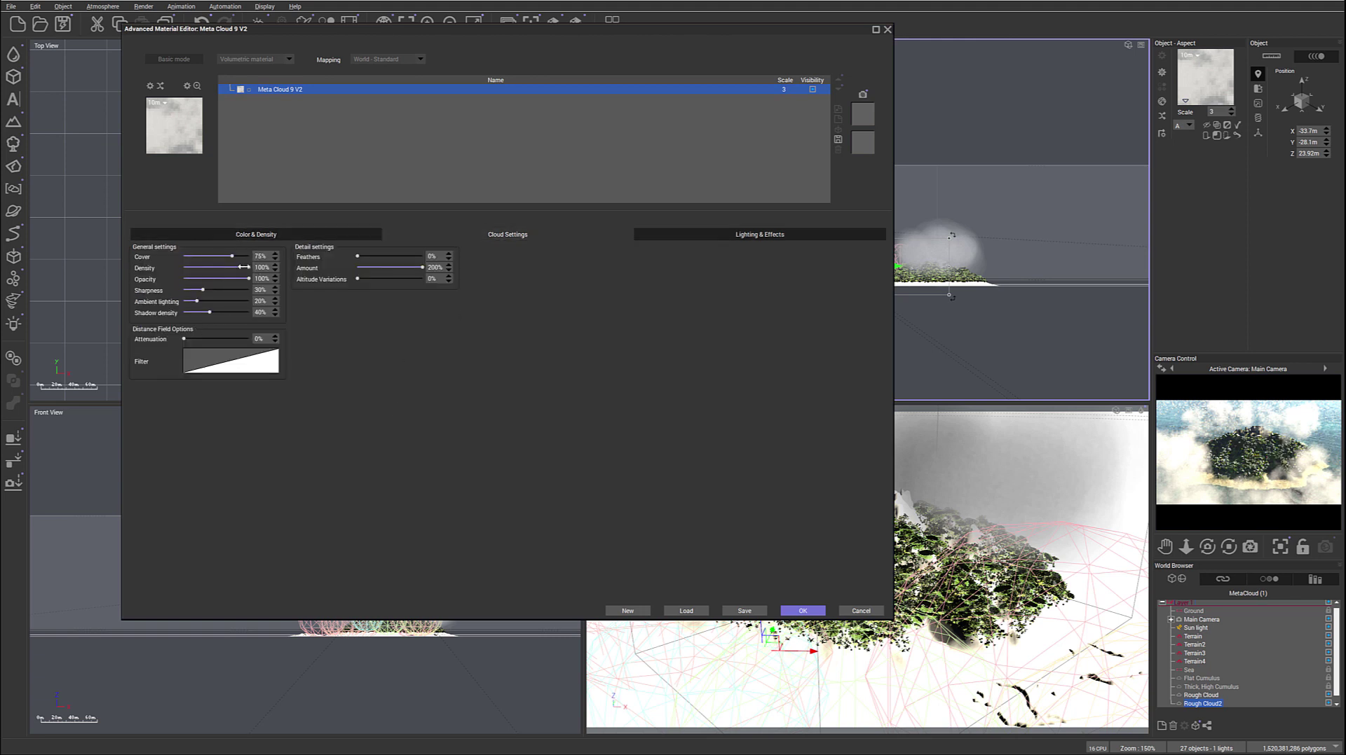
drag(245, 278, 222, 256)
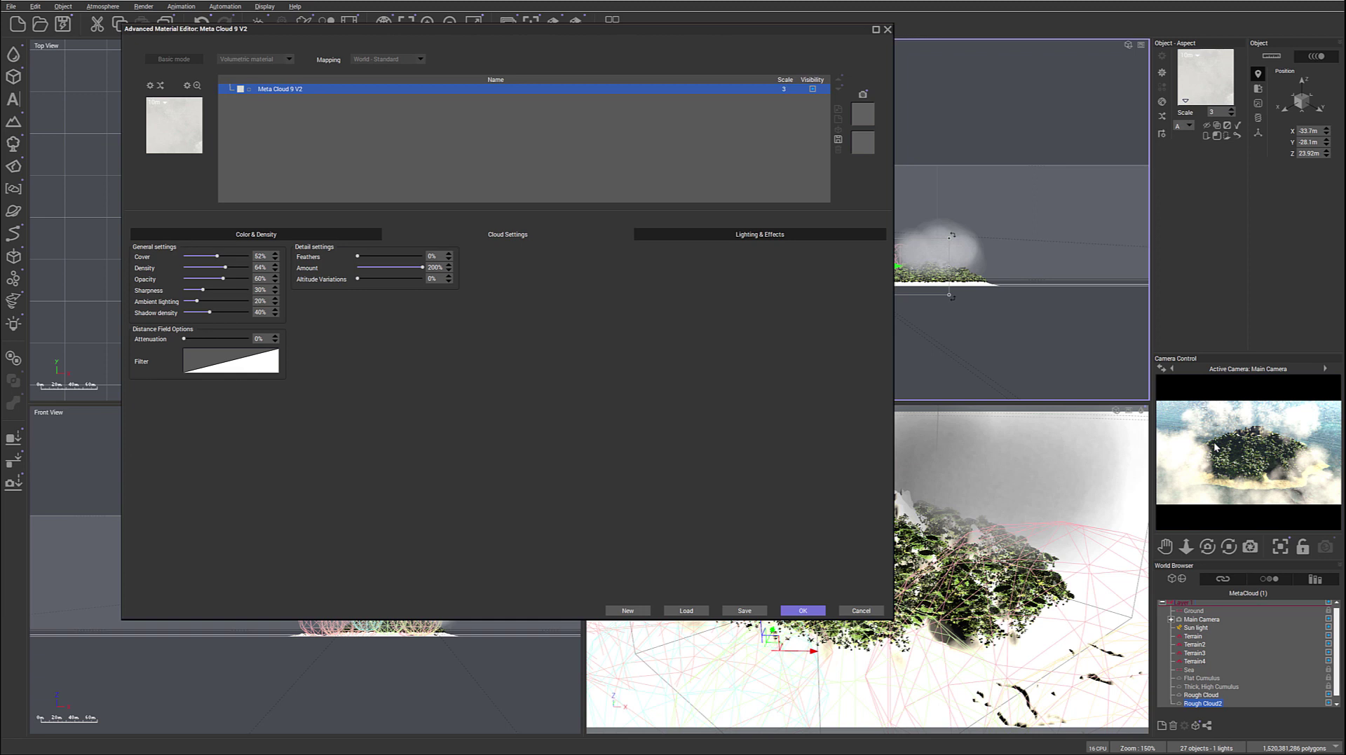
right_click(1251, 483)
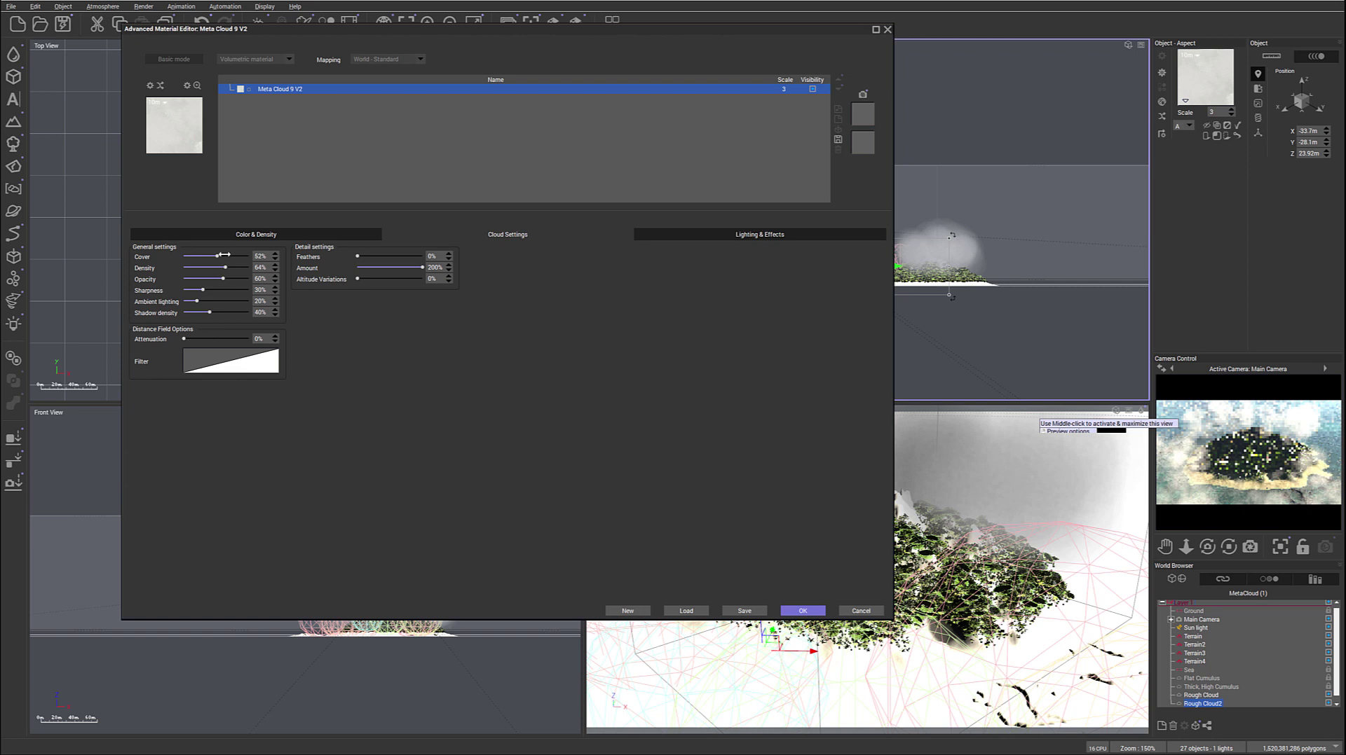
drag(220, 267, 214, 270)
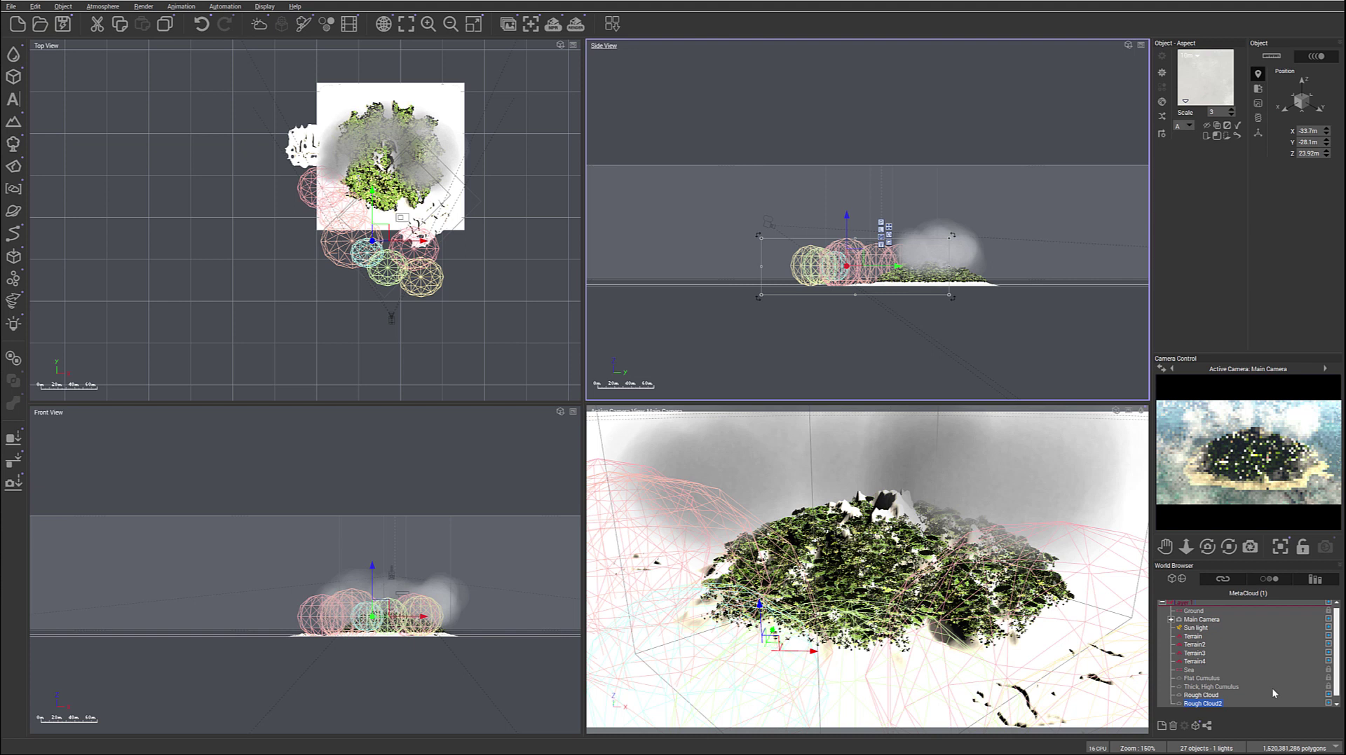
Step: Lower the density of the Rough Cloud metacloud's material to about 47%, refresh the camera preview and accept the material
click(1206, 695)
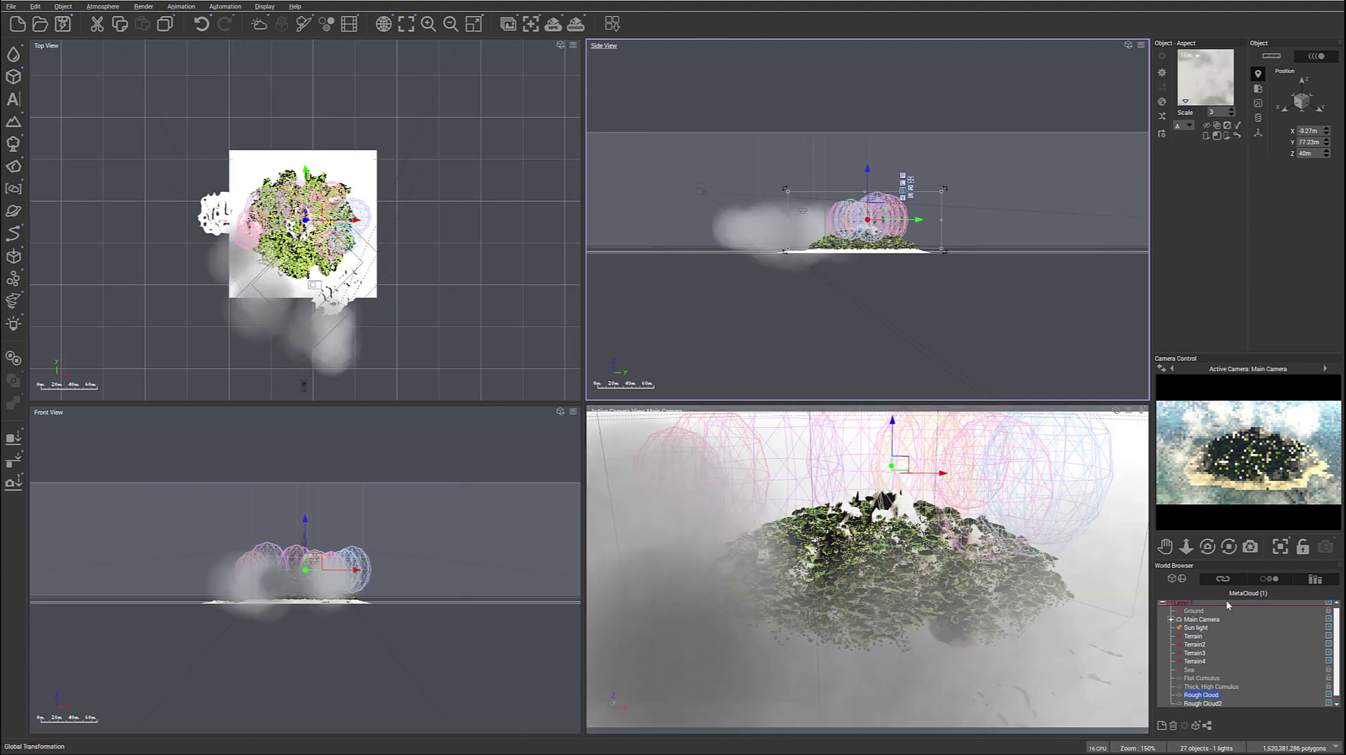
double_click(1205, 77)
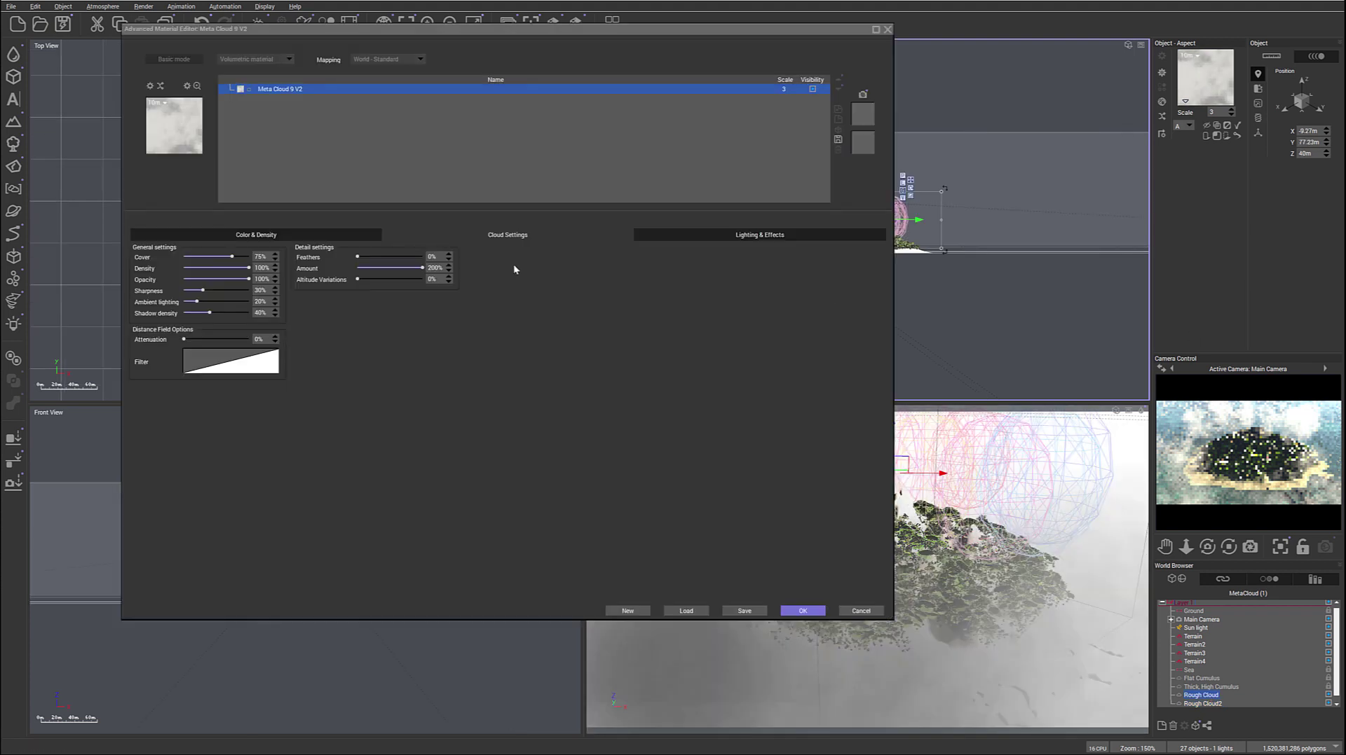
drag(244, 265, 212, 265)
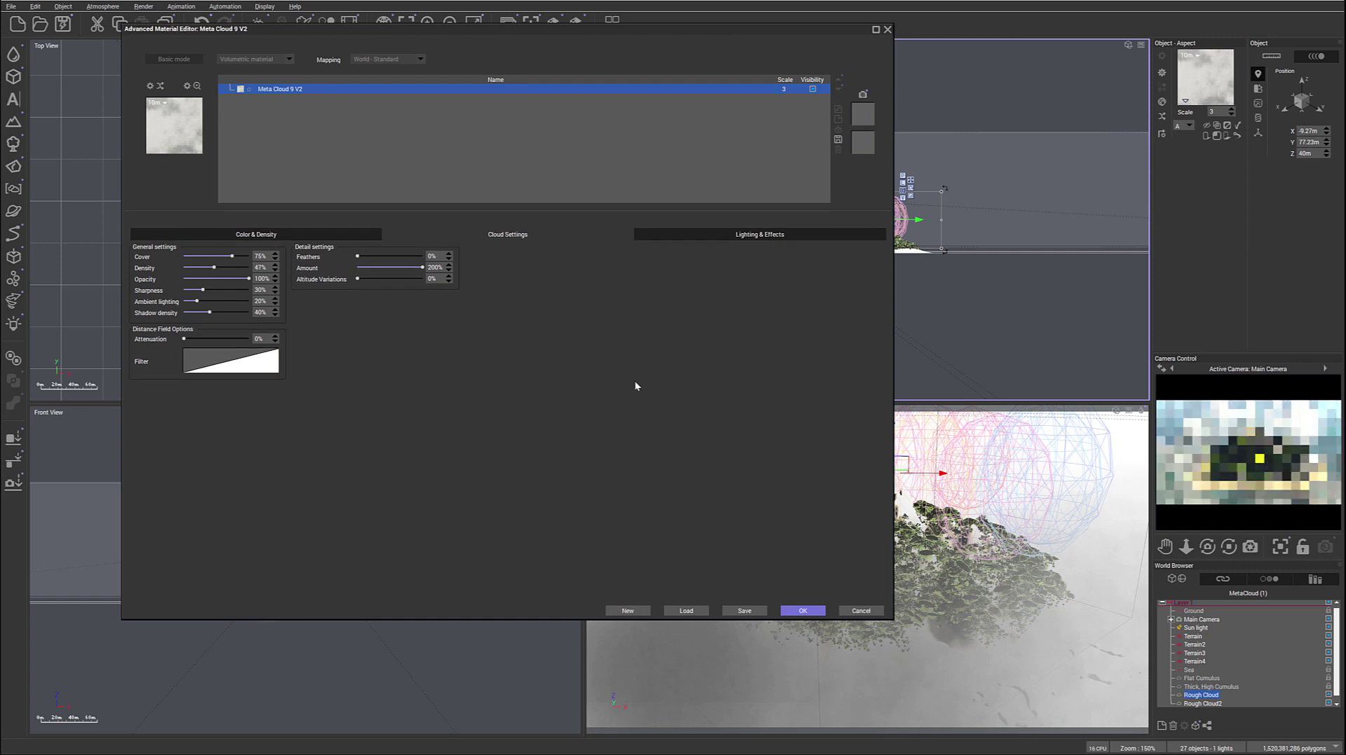
right_click(1265, 441)
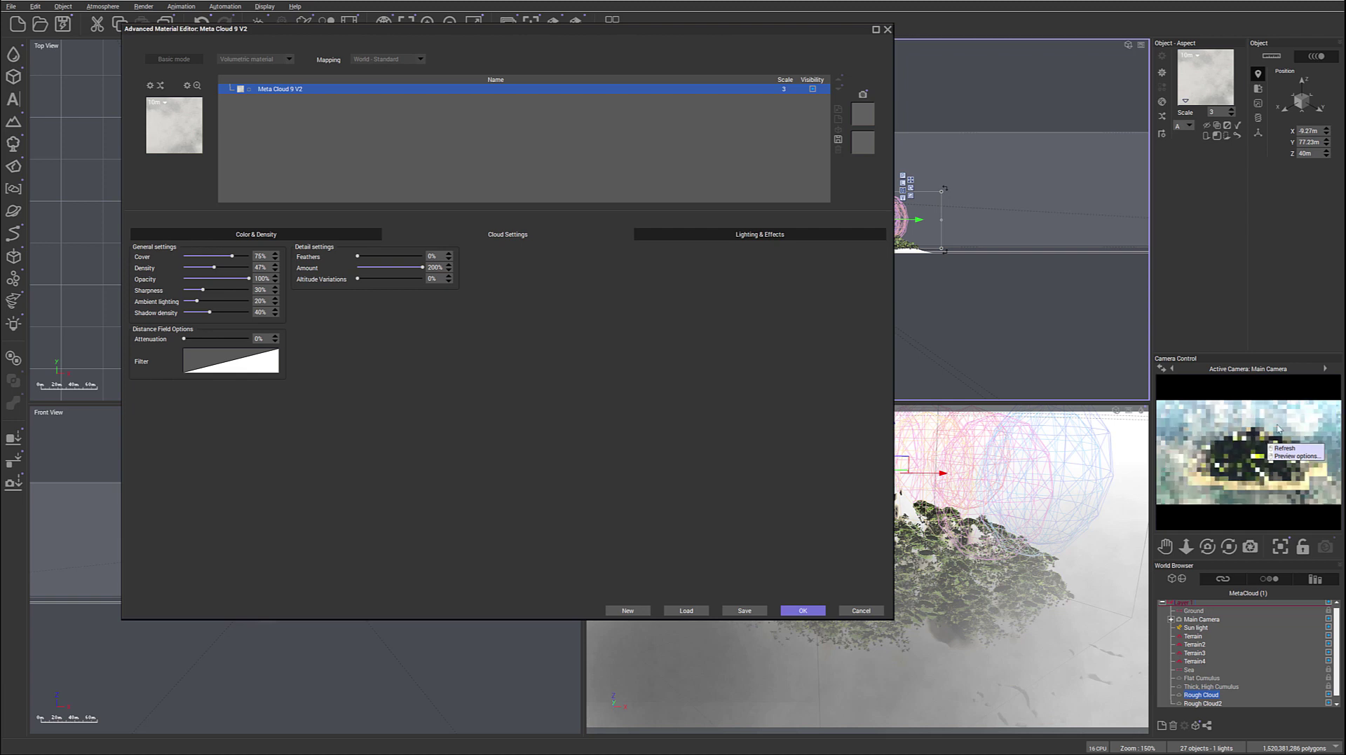
click(803, 610)
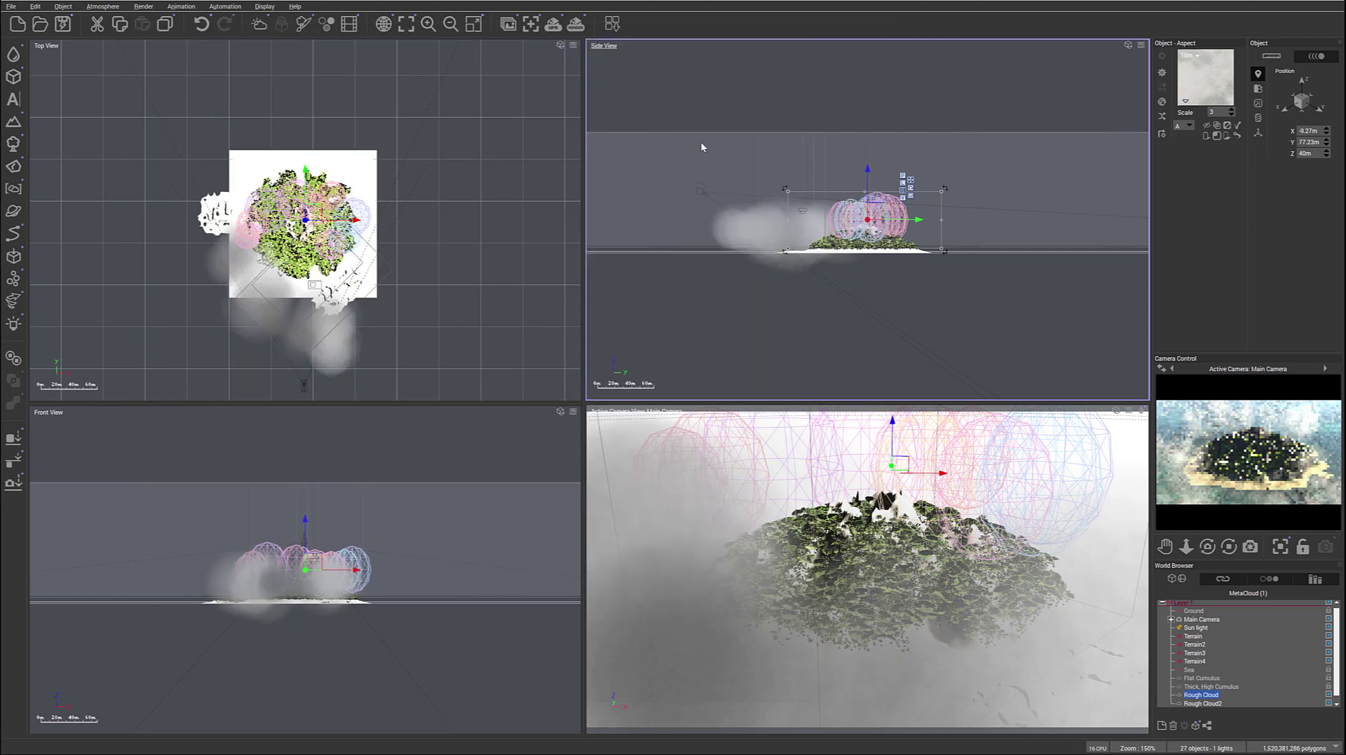
Step: Render the scene to check the thinned clouds around the island and close the render window
click(575, 23)
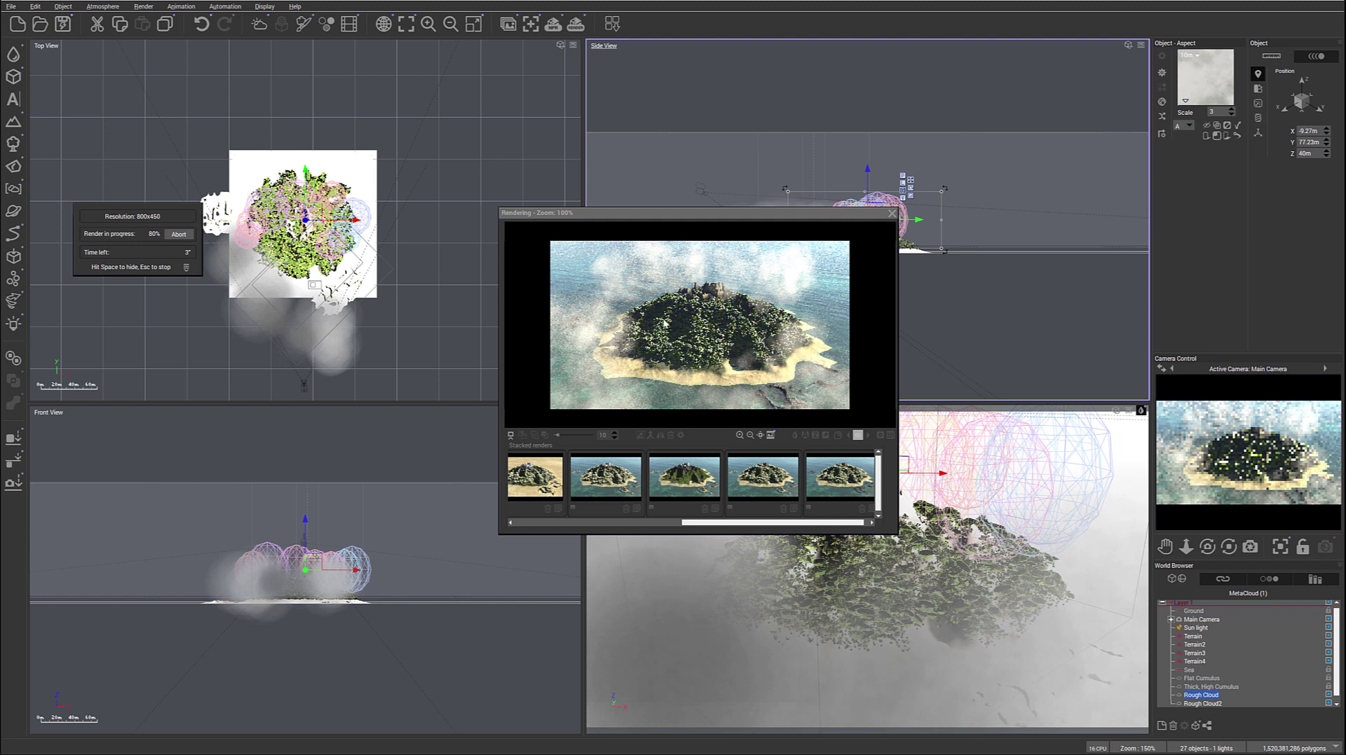
click(714, 332)
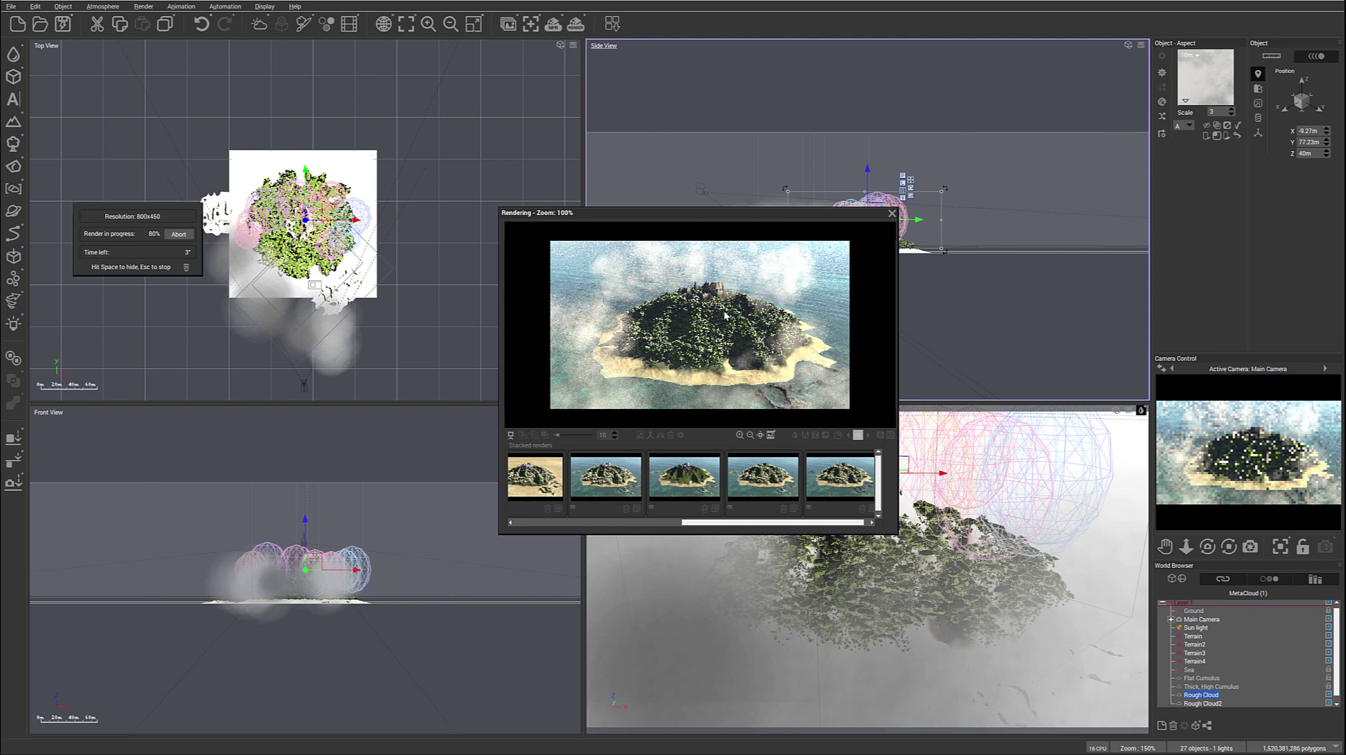
click(890, 214)
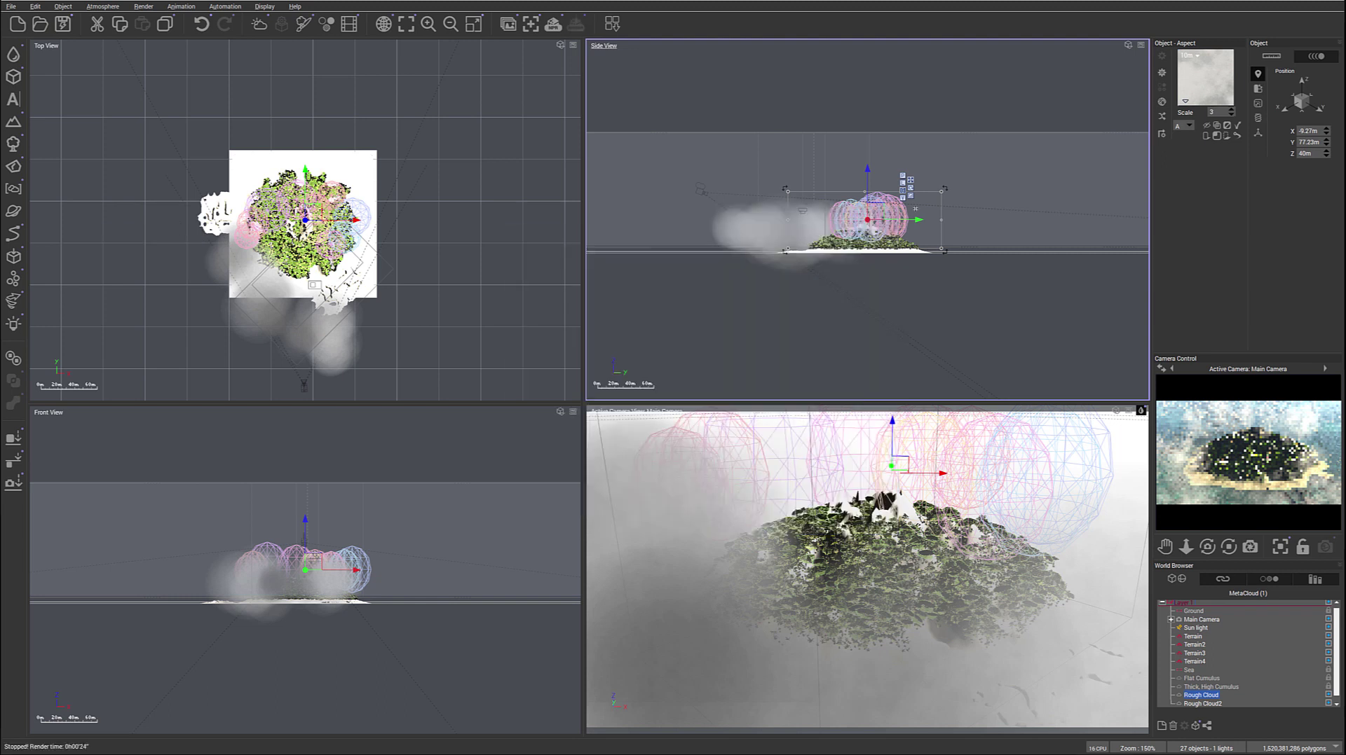
Step: Move the Main Camera back and up to a height of about 102.4 m, and tilt its view down towards the island
click(1207, 621)
drag(868, 212, 847, 188)
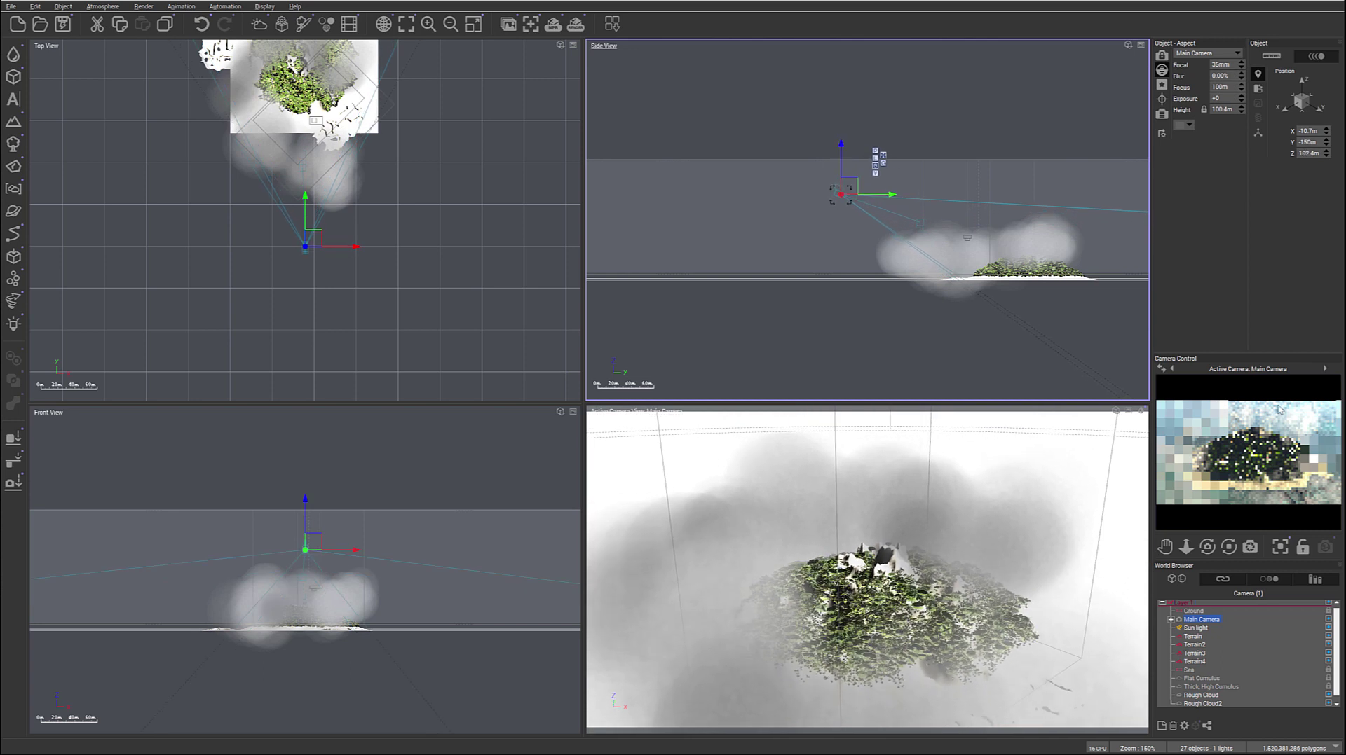
drag(1207, 547, 1206, 569)
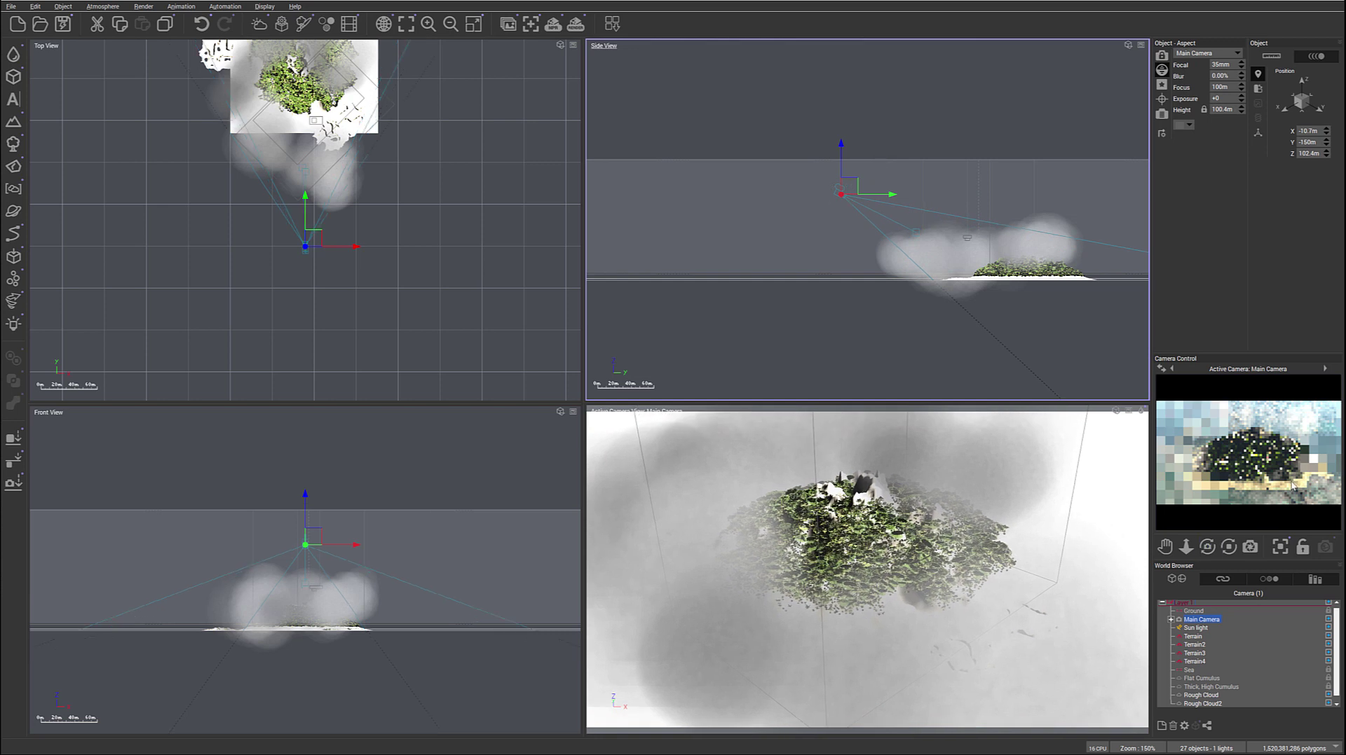
Step: Lower the Sun light in the side view and shift it in the top view to about X 521 m, Y 193.7 m, Z 340.4 m
click(1196, 628)
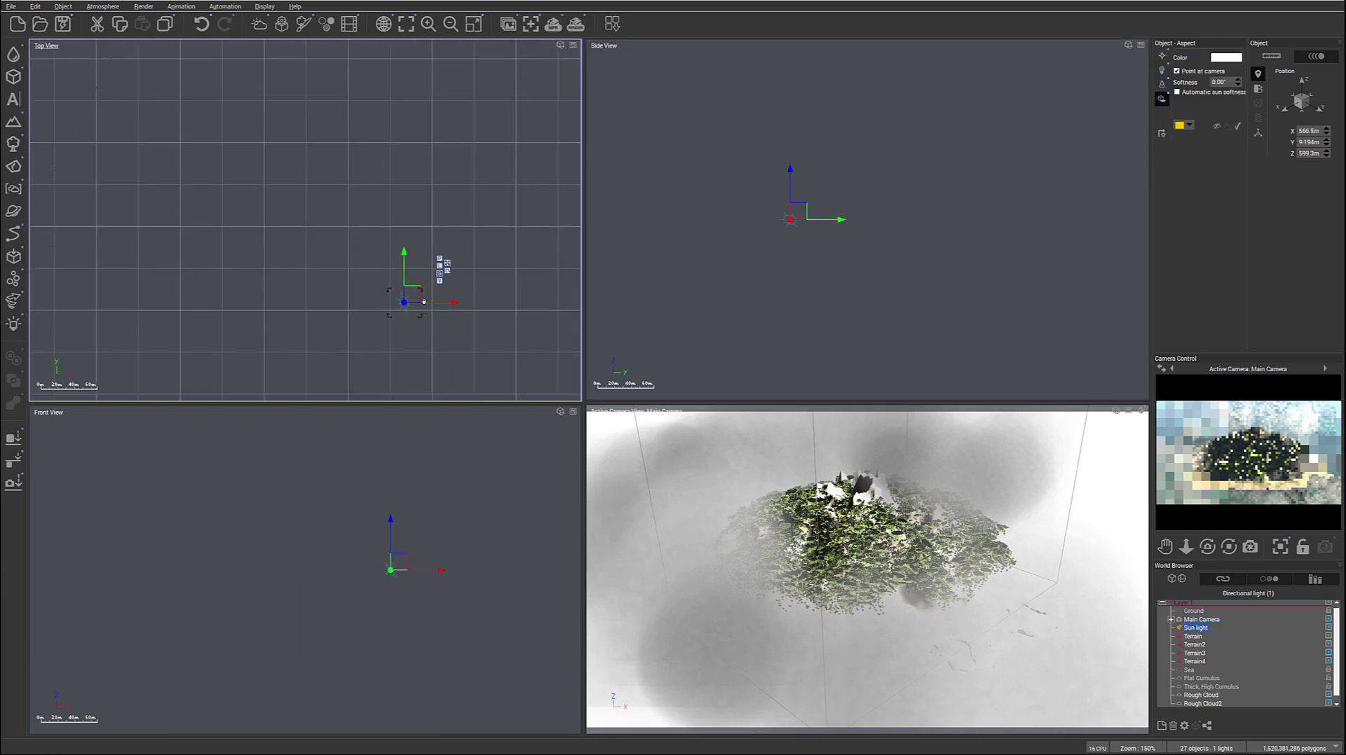
scroll(449, 302, down, 4)
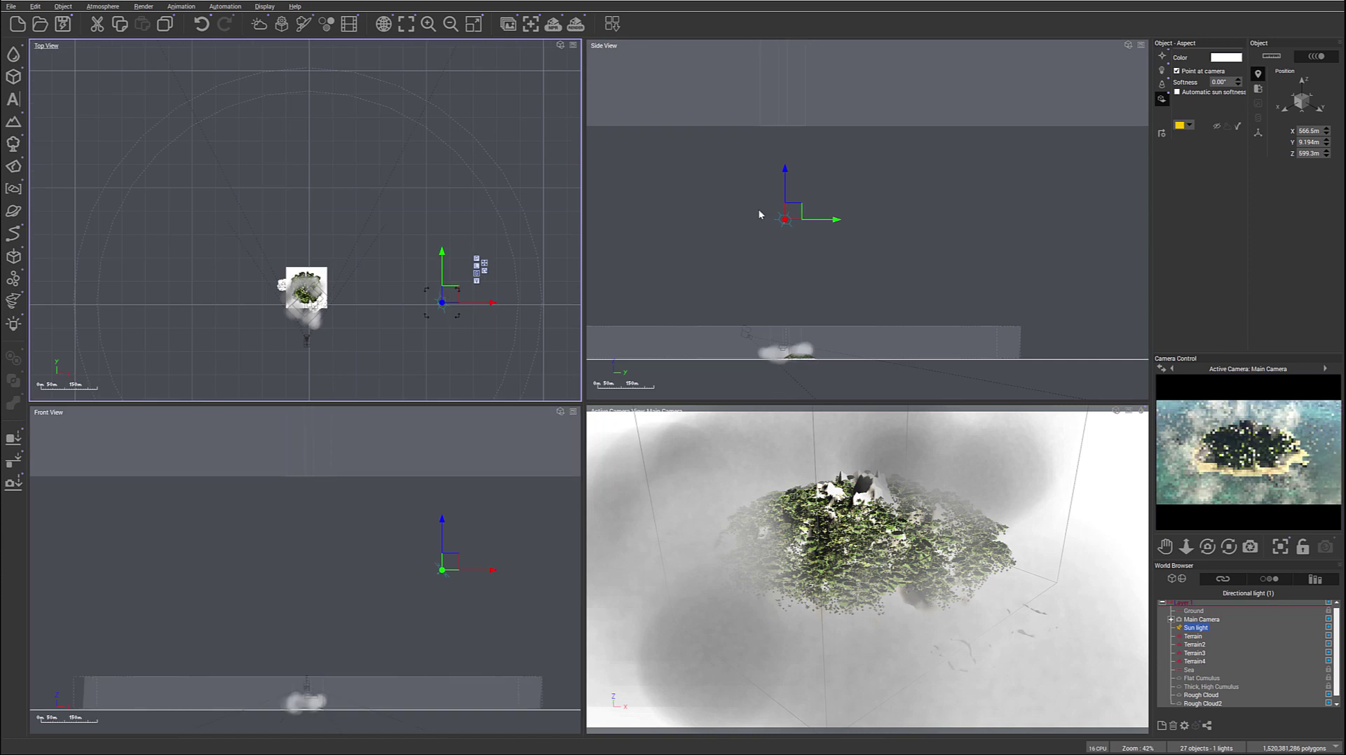
drag(798, 211, 803, 281)
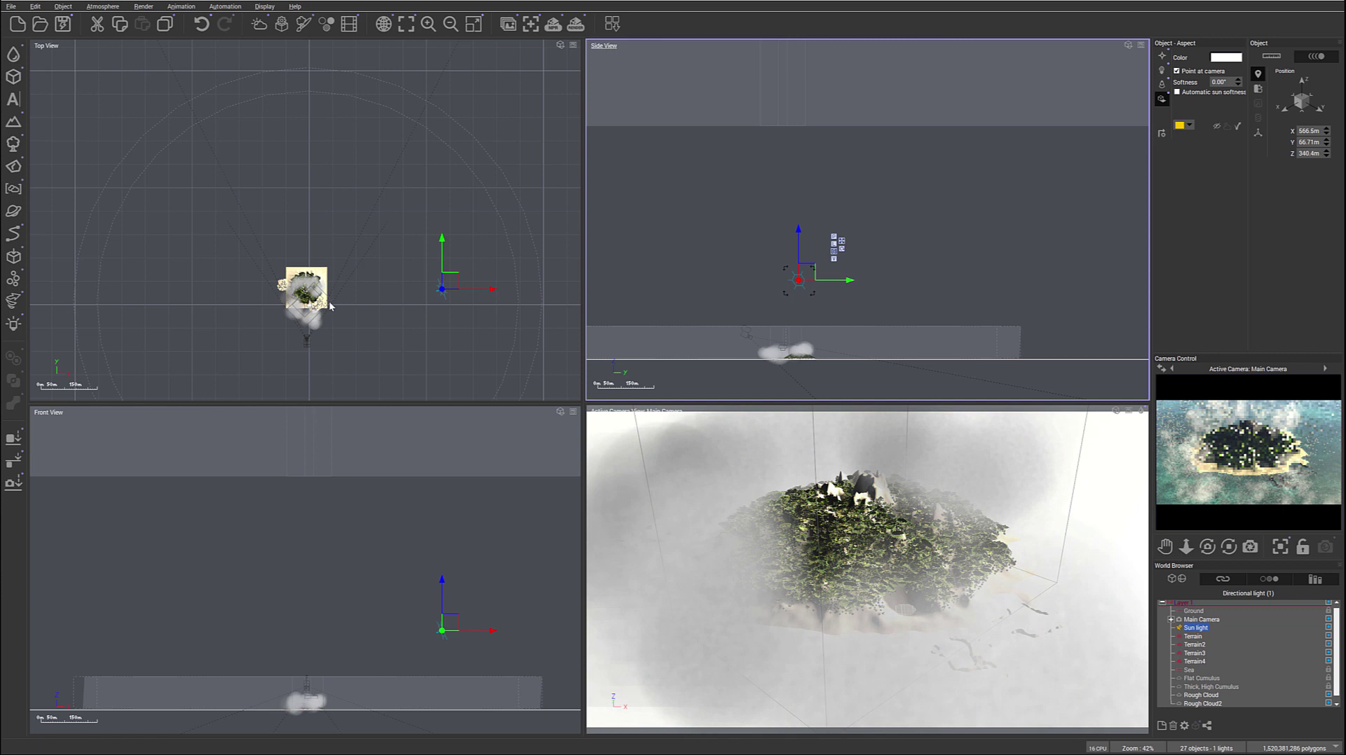
drag(450, 280, 438, 249)
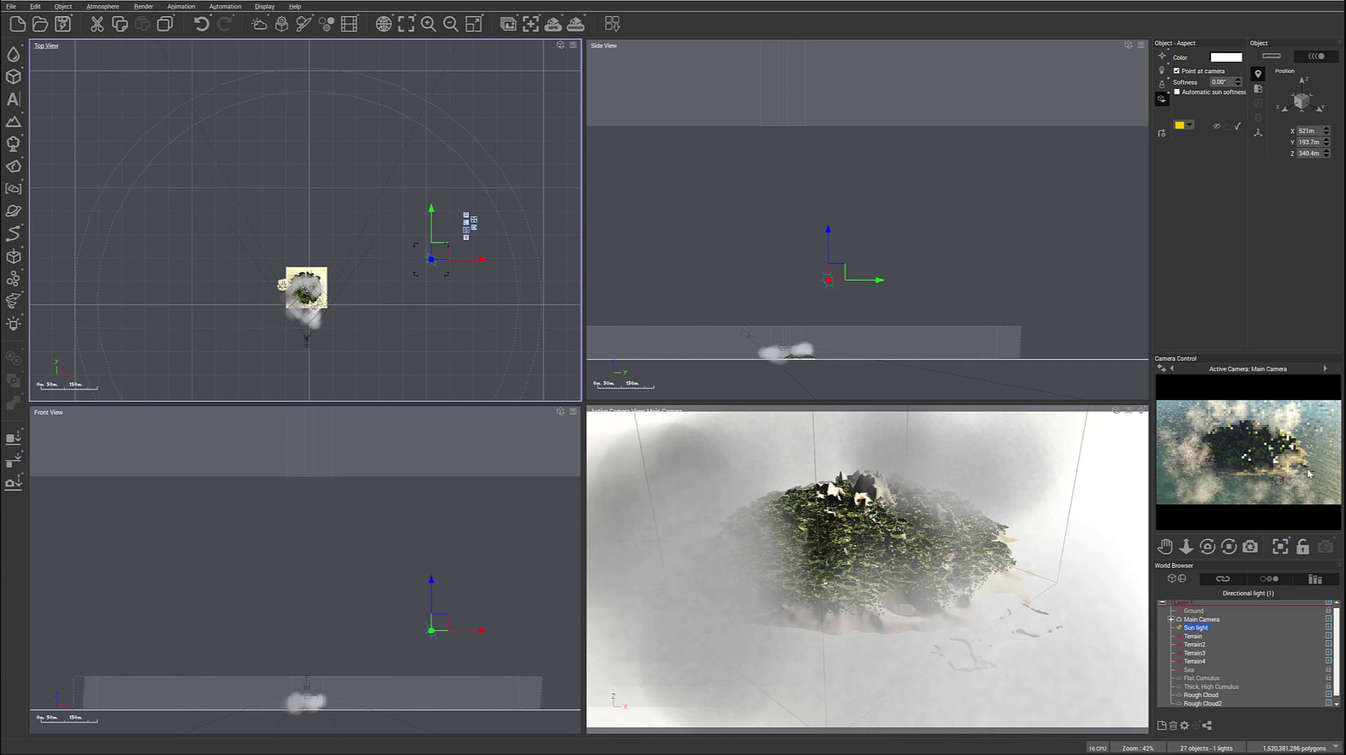
Step: Move Rough Cloud2 away from the island's near shore in the top view, to about X -60.7 m, Y -55.1 m, and check the camera preview
click(1203, 703)
scroll(301, 220, up, 5)
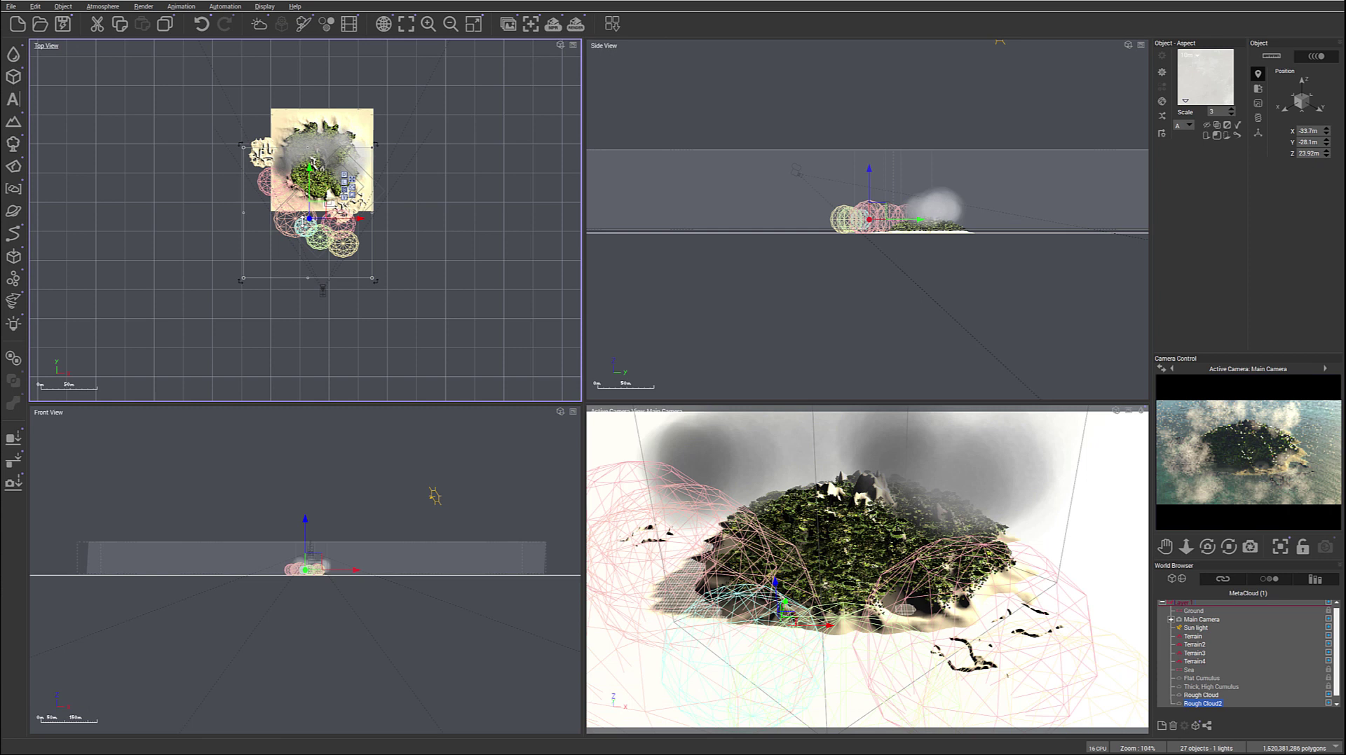
drag(320, 212, 304, 227)
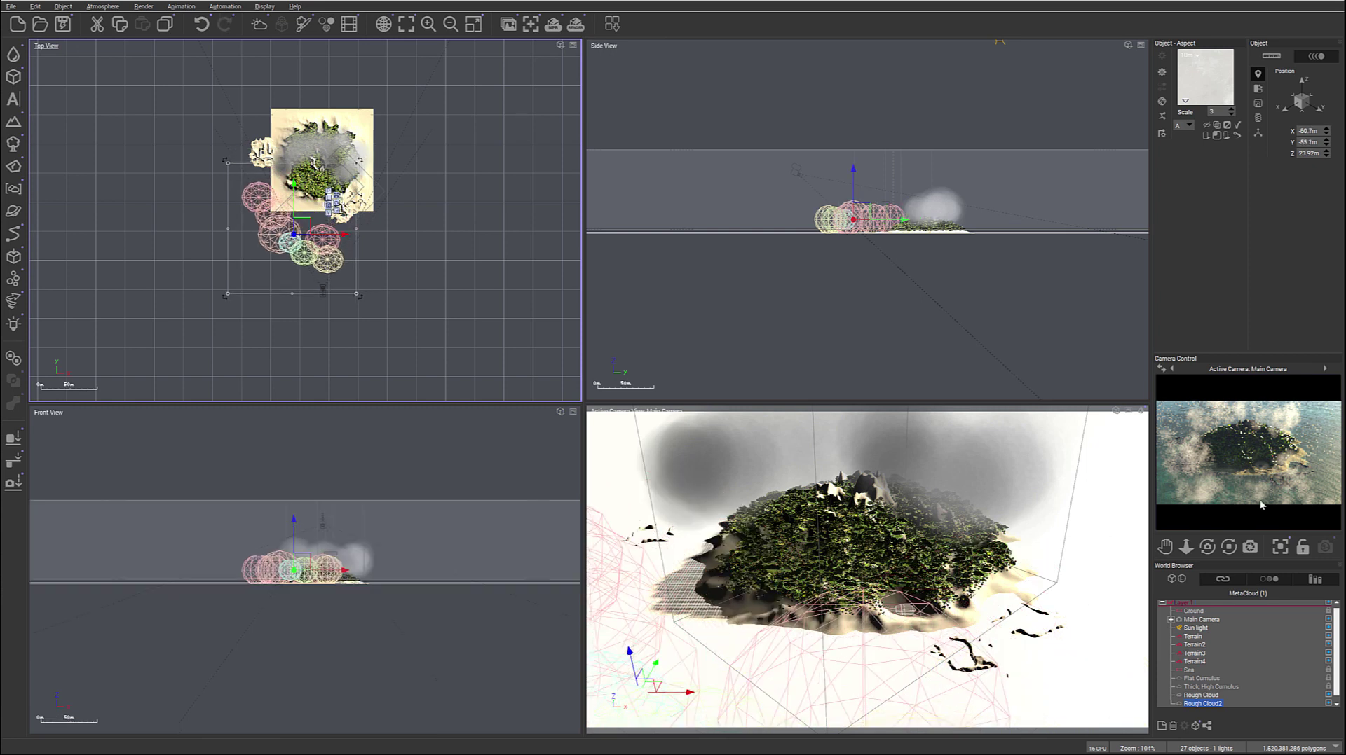
click(1301, 427)
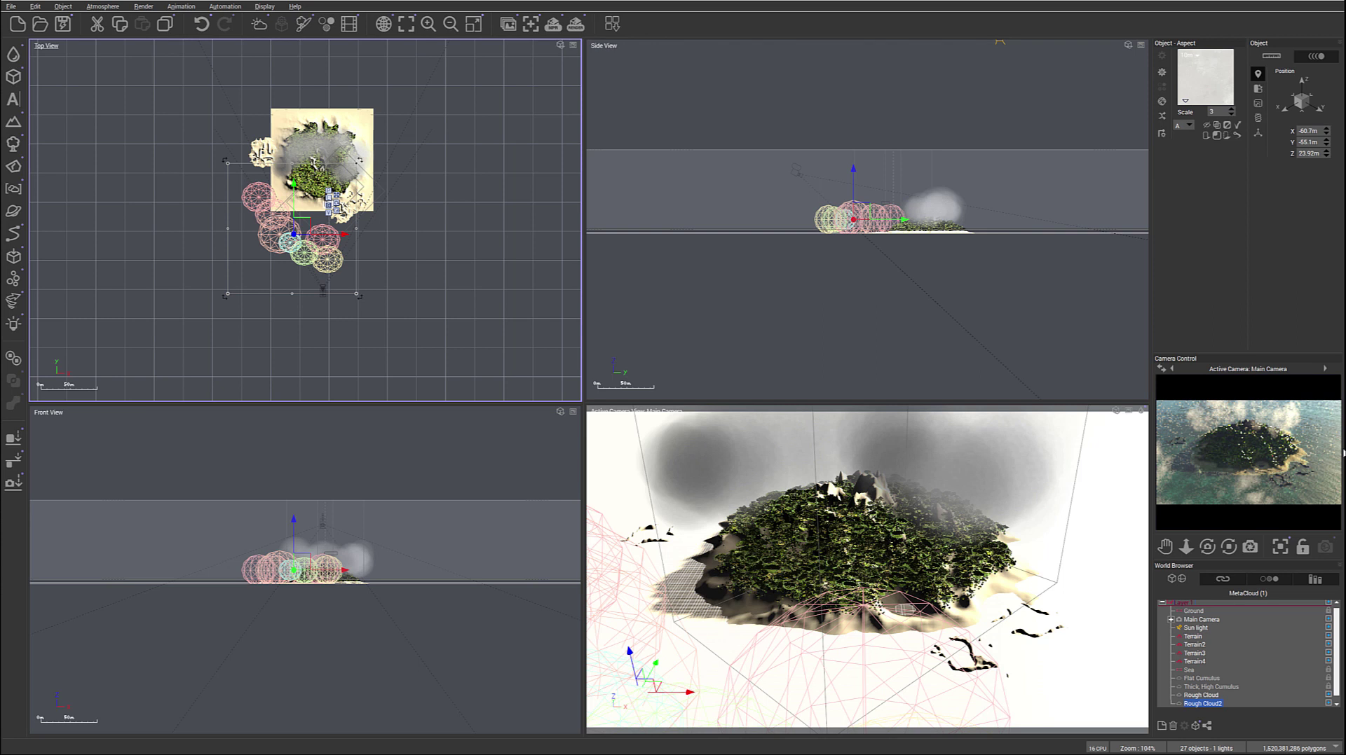
Step: Change the atmosphere model to Standard spectral in the Atmosphere Editor and refresh the camera preview
click(114, 8)
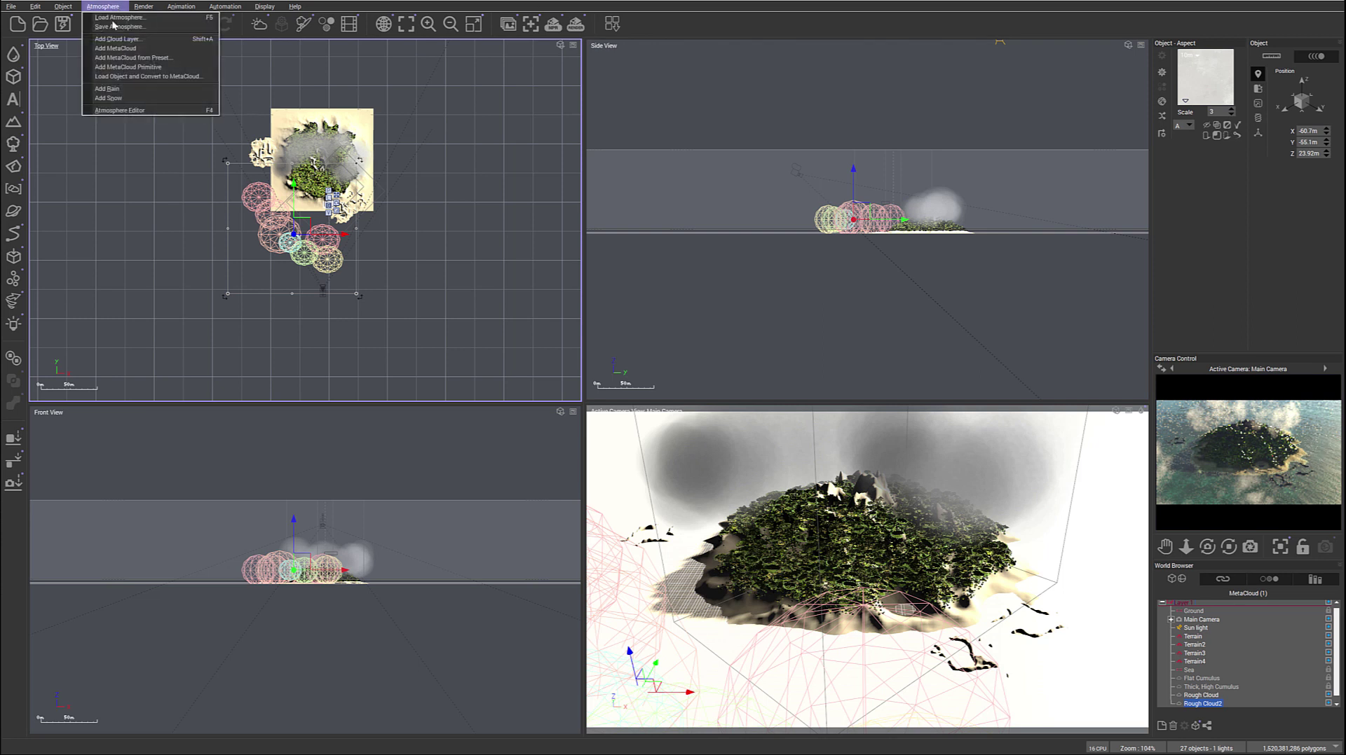
click(126, 110)
drag(406, 288, 586, 172)
click(633, 191)
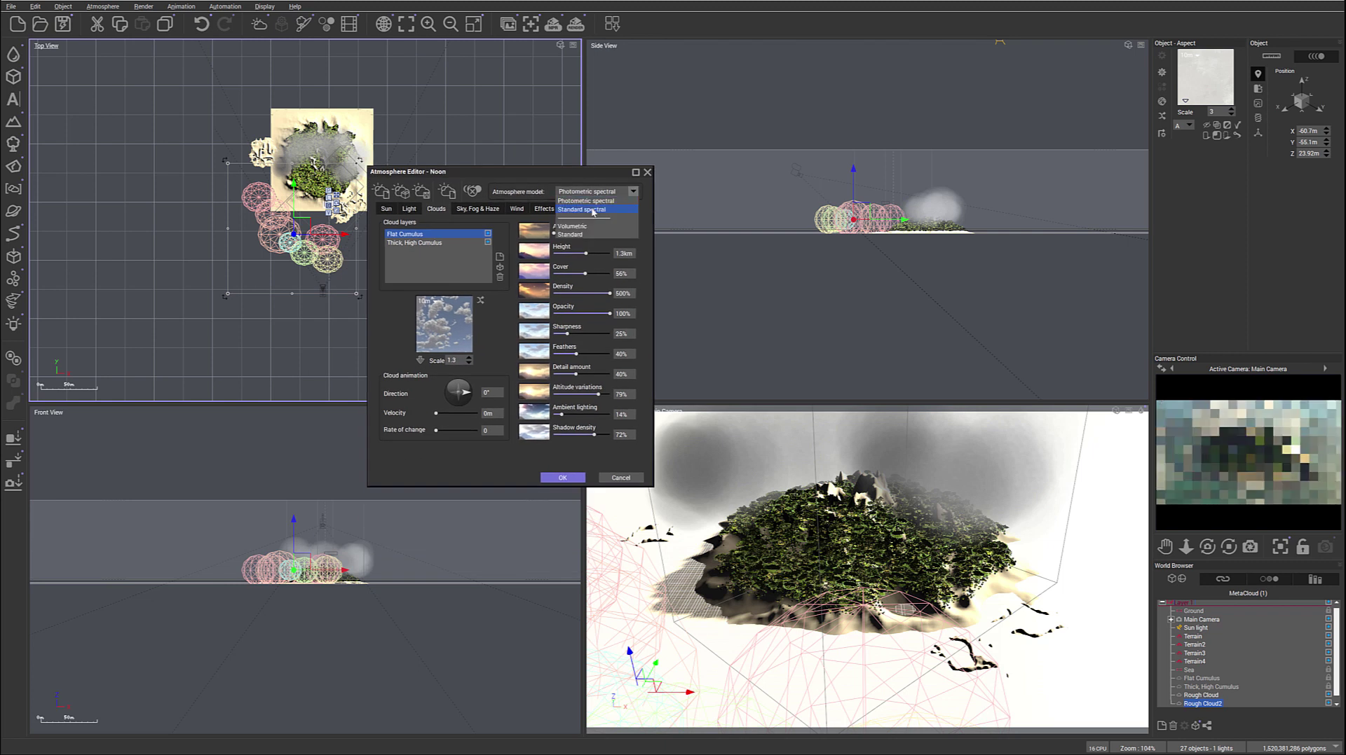
click(620, 230)
click(636, 251)
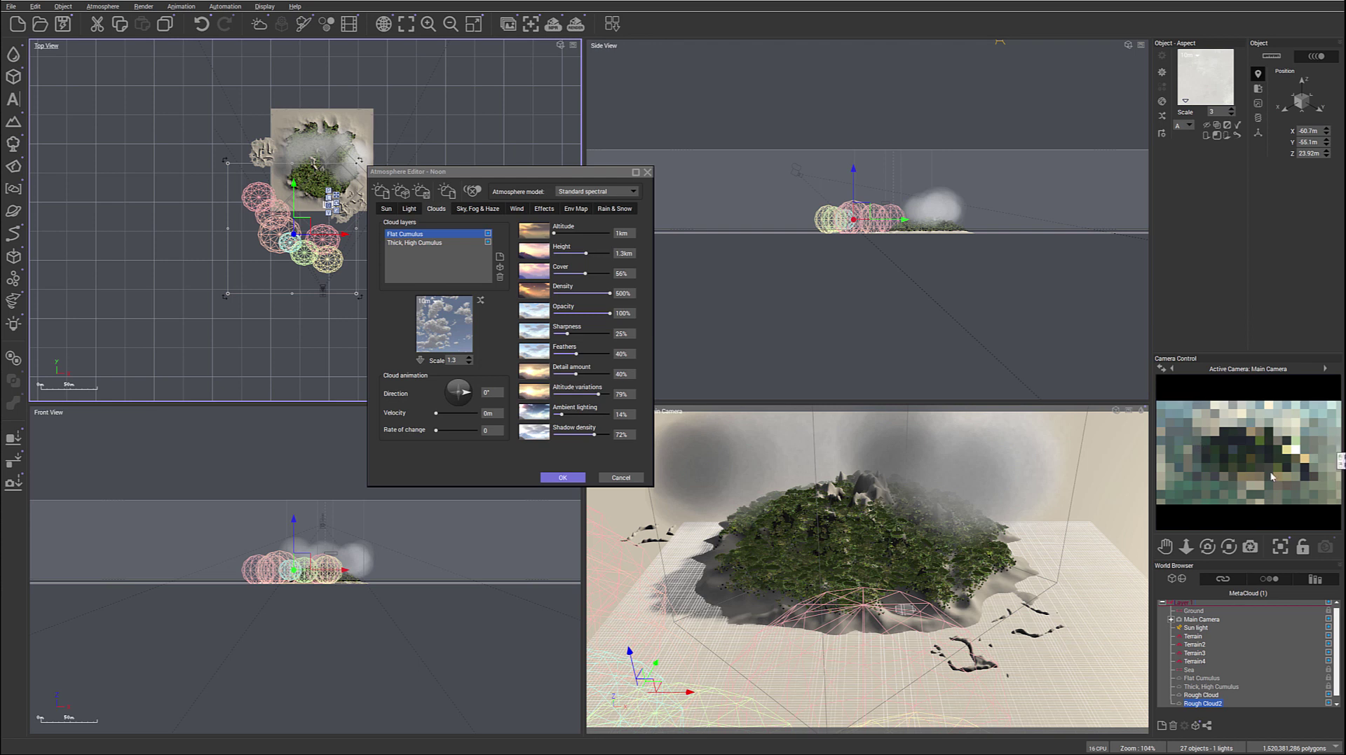
right_click(1229, 395)
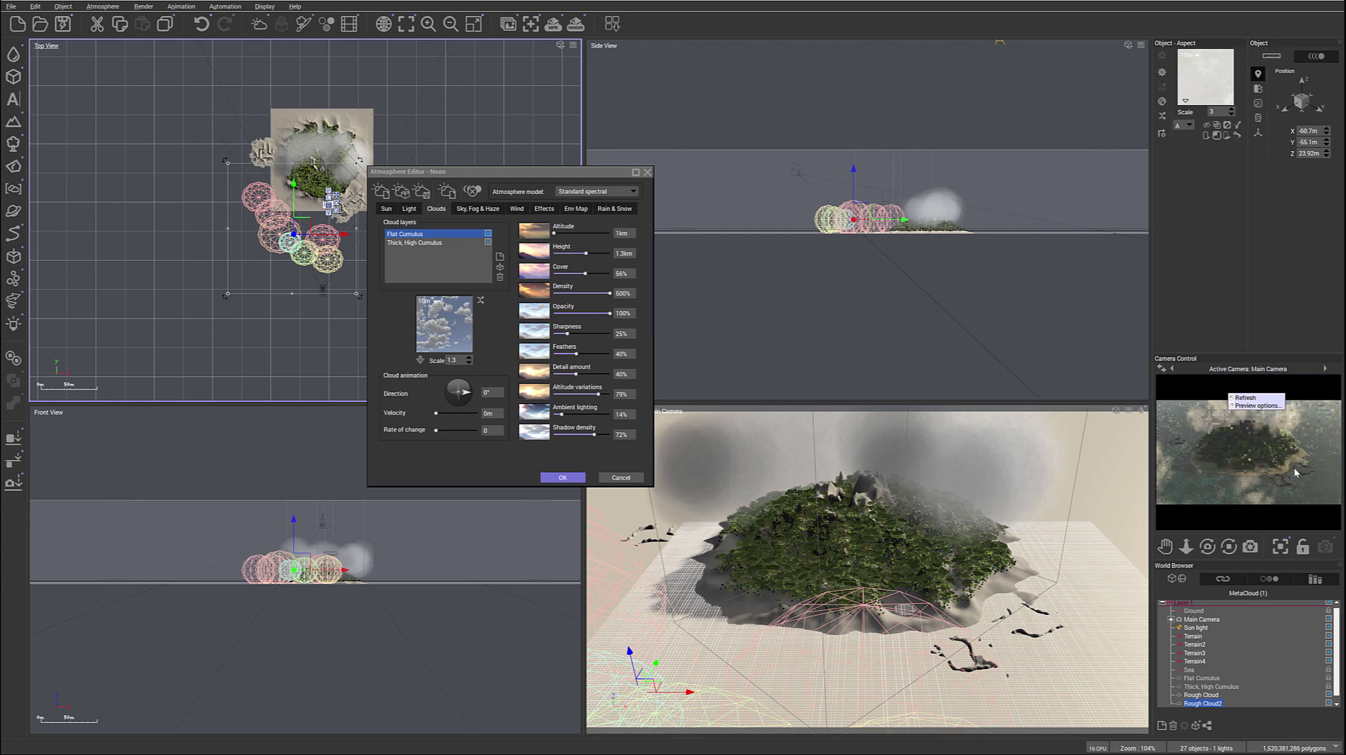
click(767, 385)
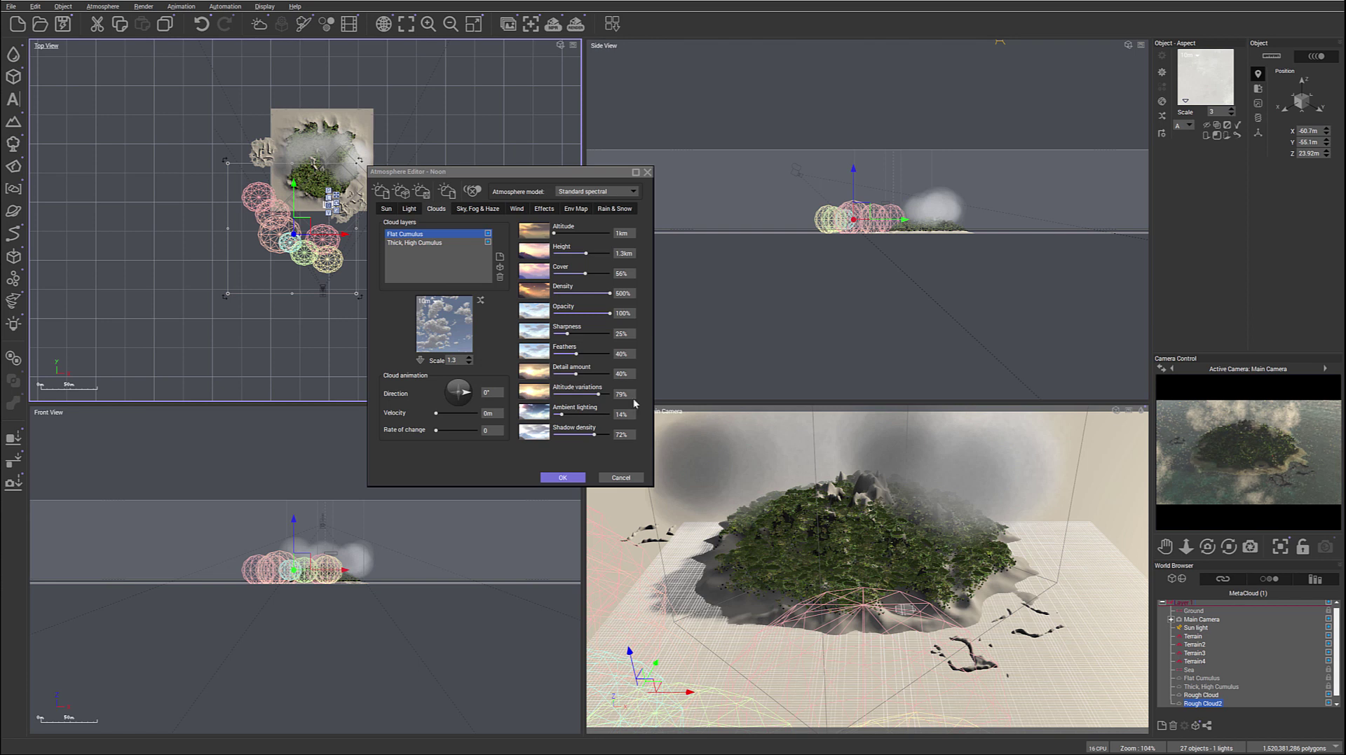
Step: Set the atmosphere's albedo boost to about 0.95 and change the ambient light color to a muted blue-grey
click(409, 209)
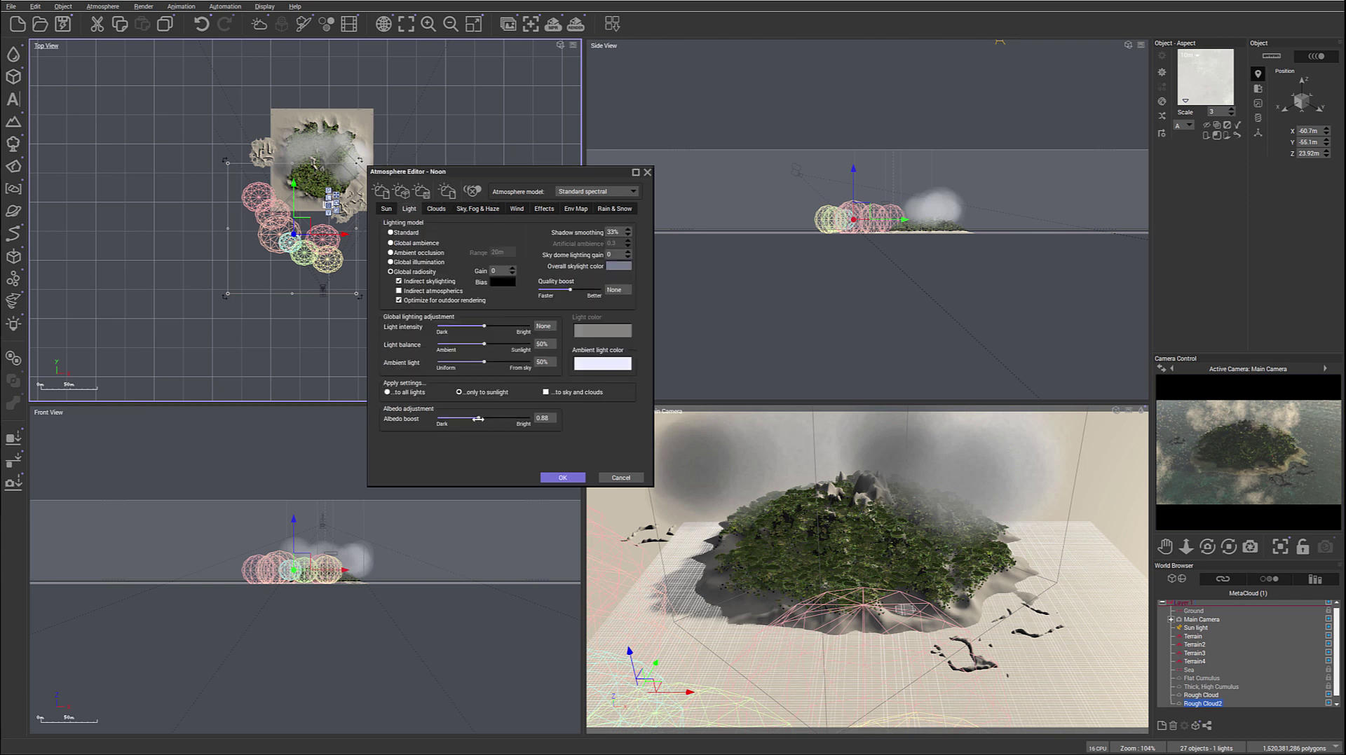
drag(481, 417, 482, 417)
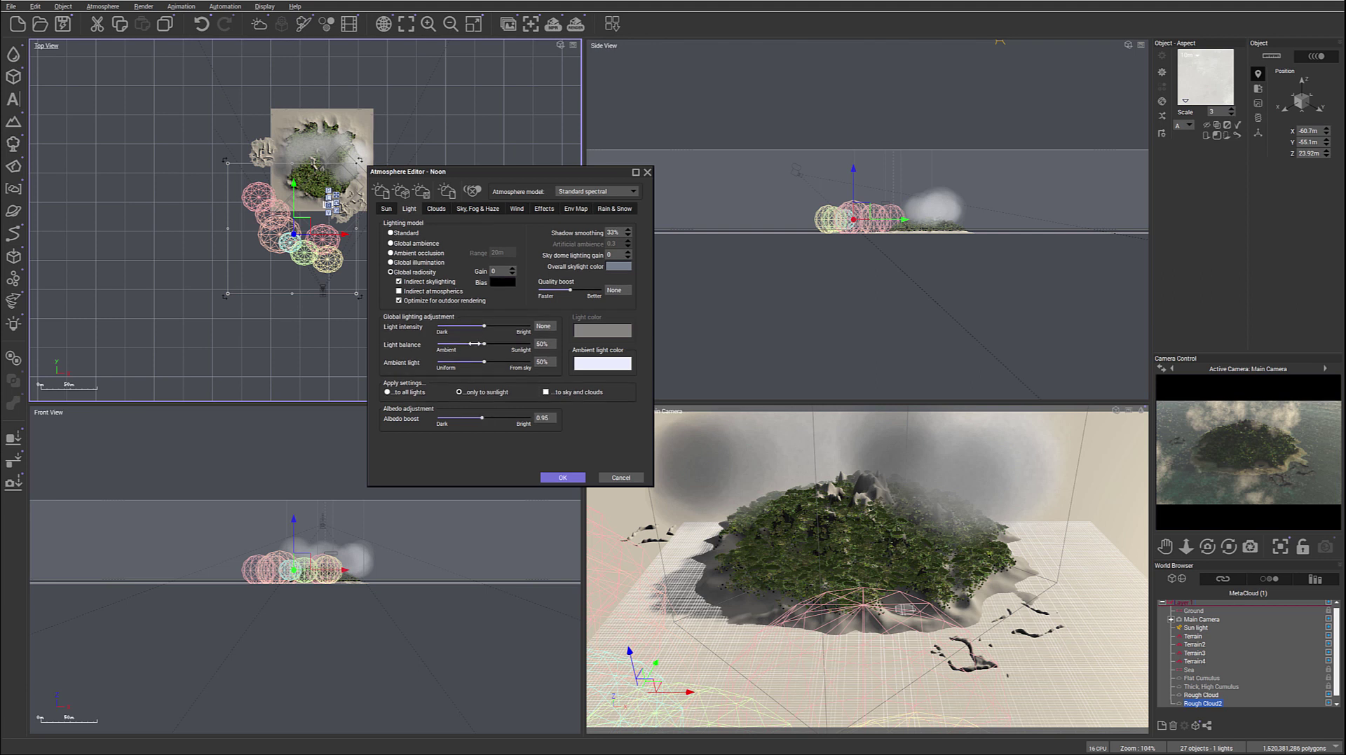
right_click(608, 364)
click(615, 369)
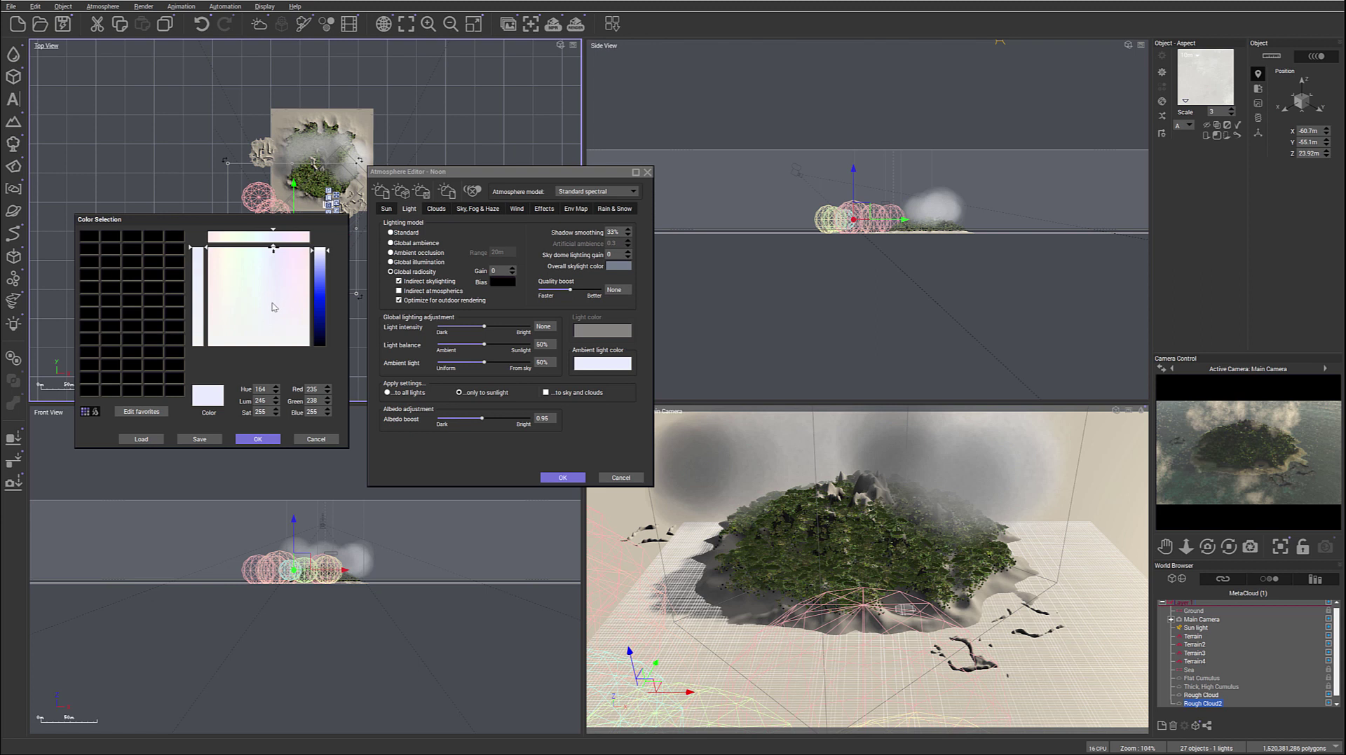
click(263, 330)
click(312, 294)
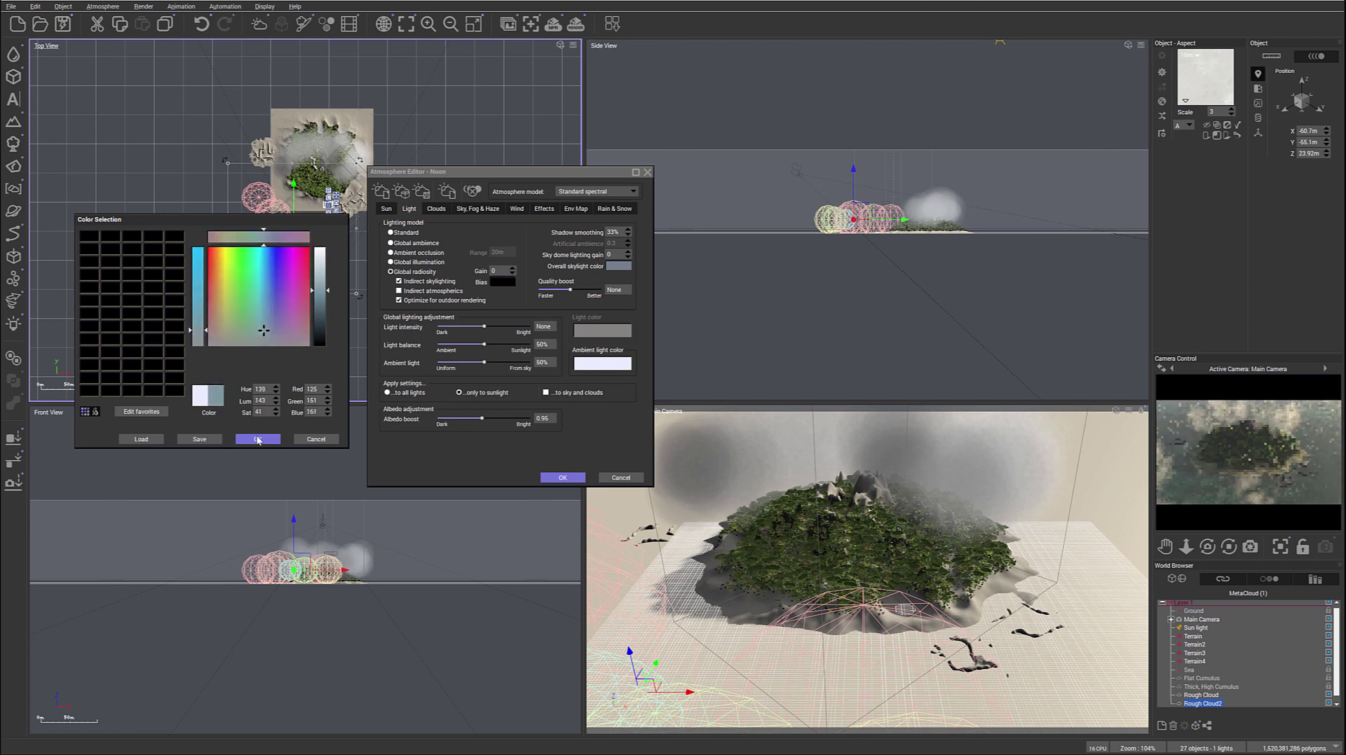
key(Return)
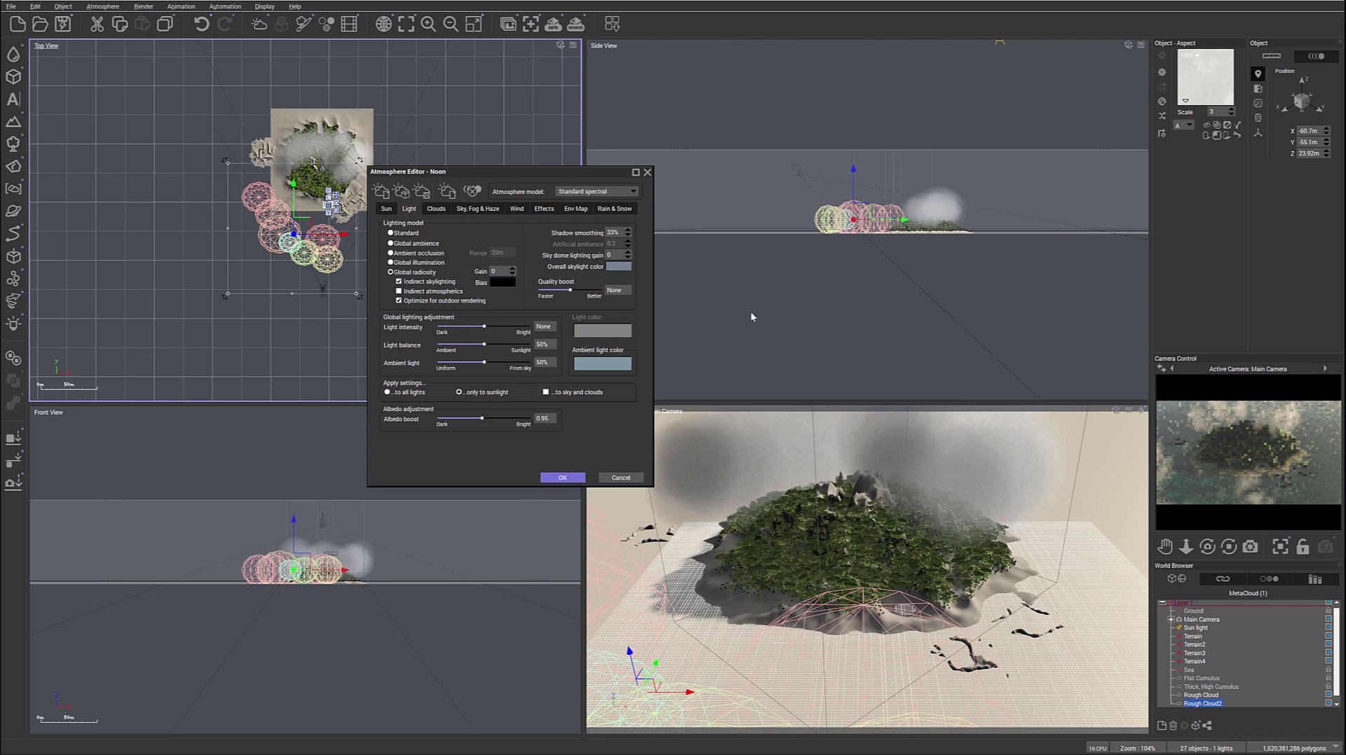
Step: Raise the atmosphere's quality boost, adjust the glow intensity and haze ground density, and return to the lighting settings
click(468, 213)
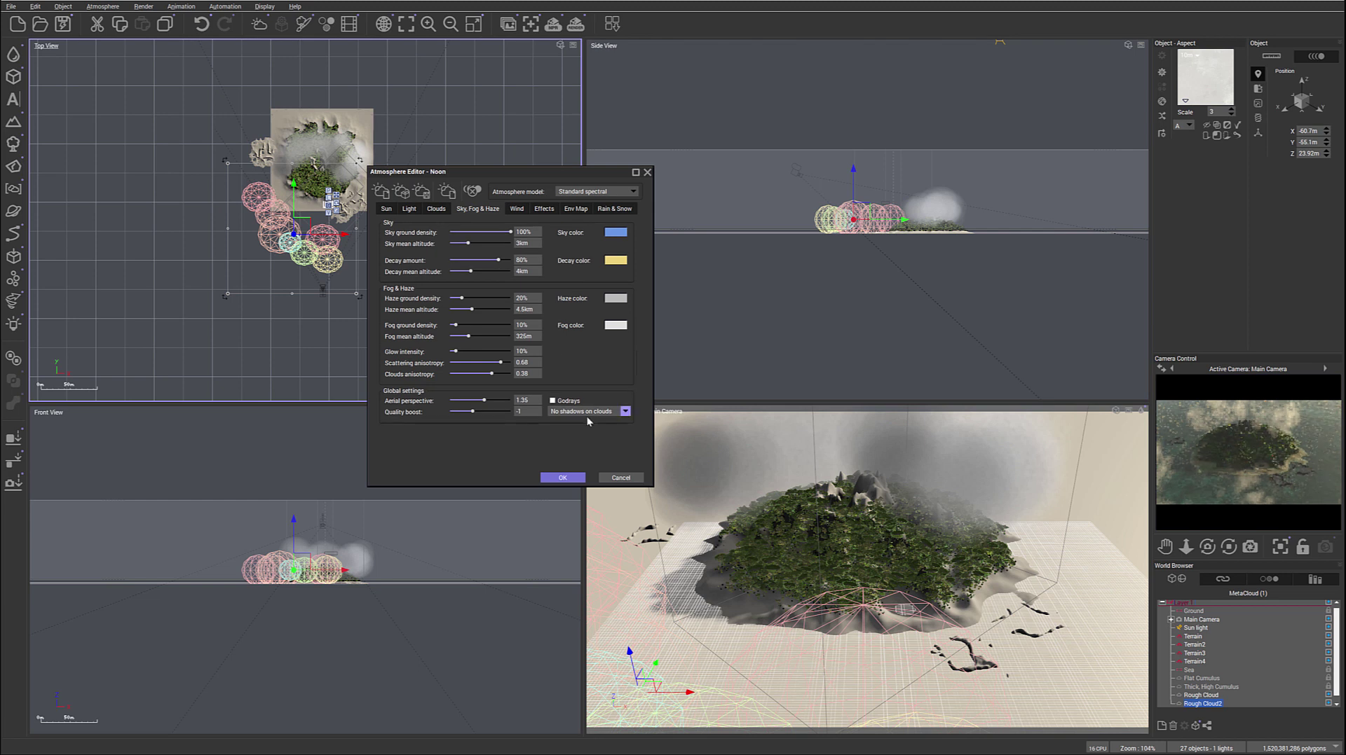
drag(472, 411, 482, 411)
drag(454, 349, 454, 298)
click(410, 210)
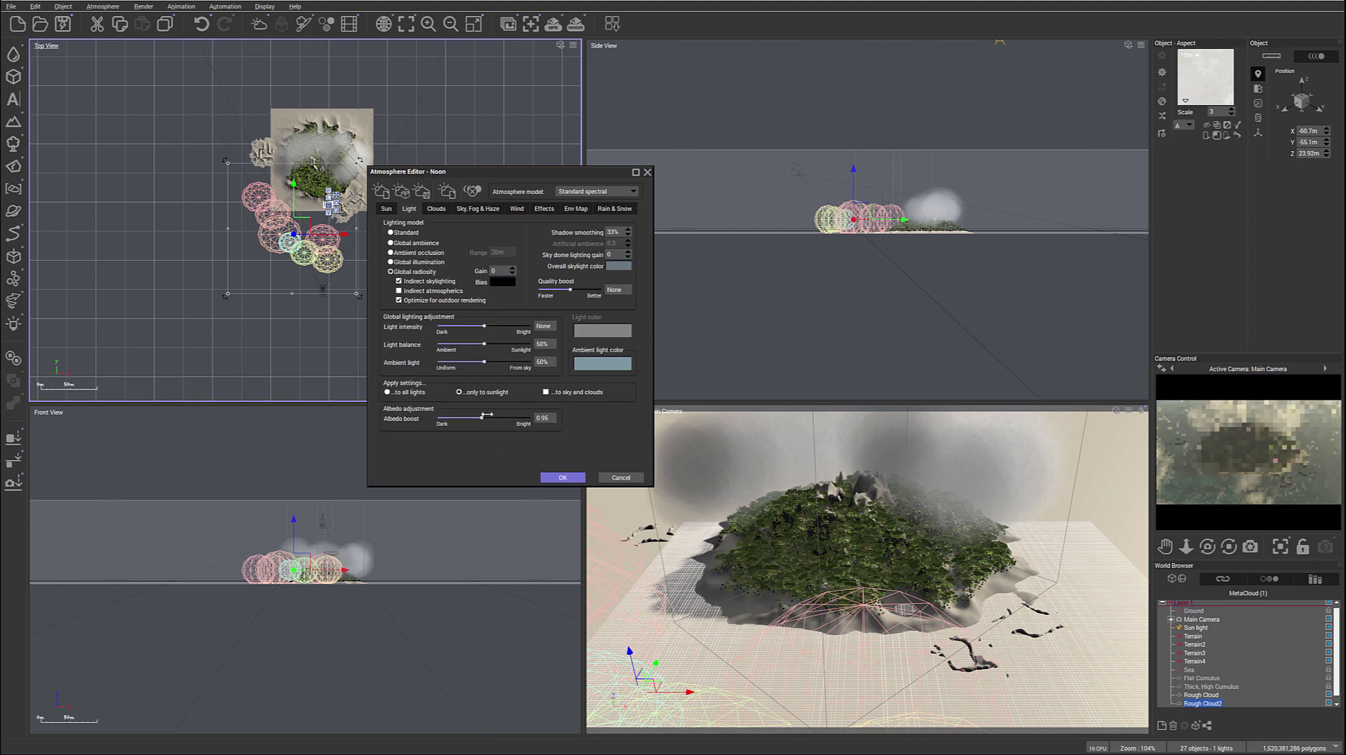
Step: Set the albedo boost to 1.38, haze ground density to 4%, fog ground density to 2% and aerial perspective to 1.9
drag(483, 418, 503, 417)
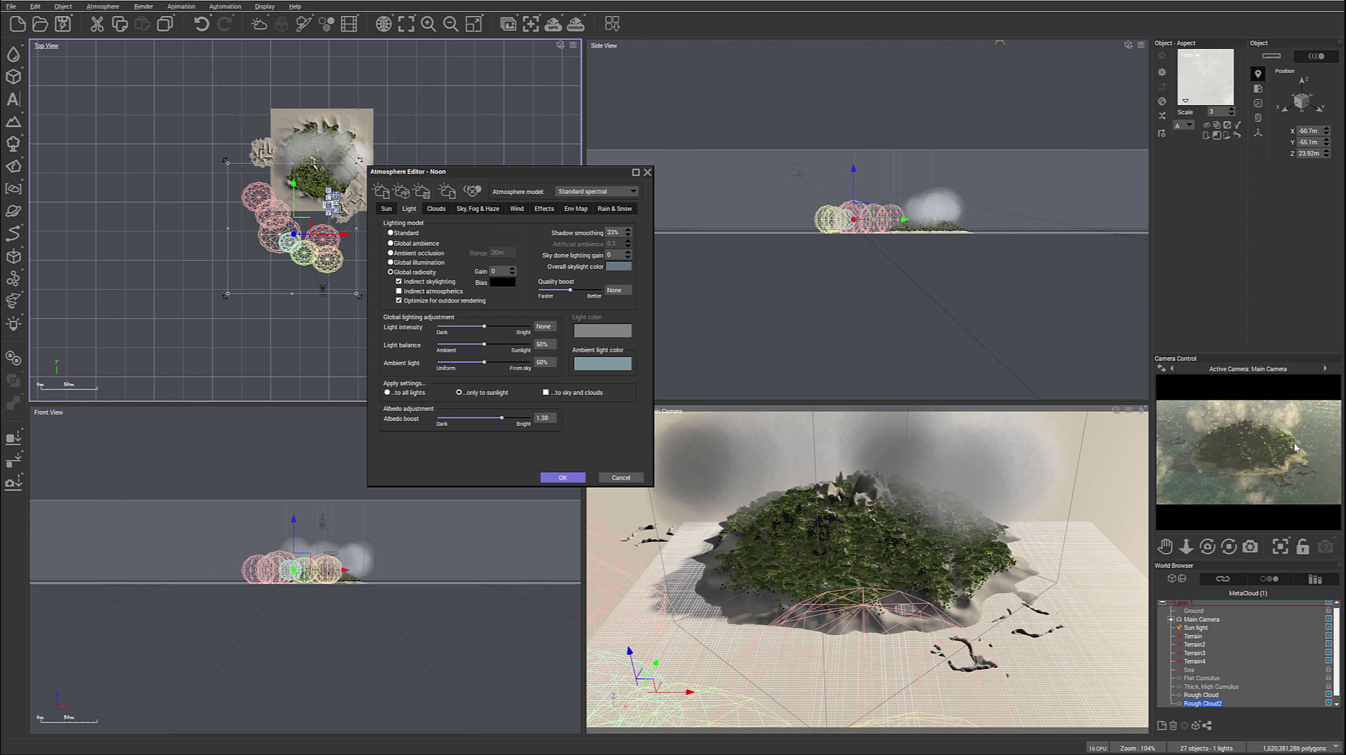
click(483, 209)
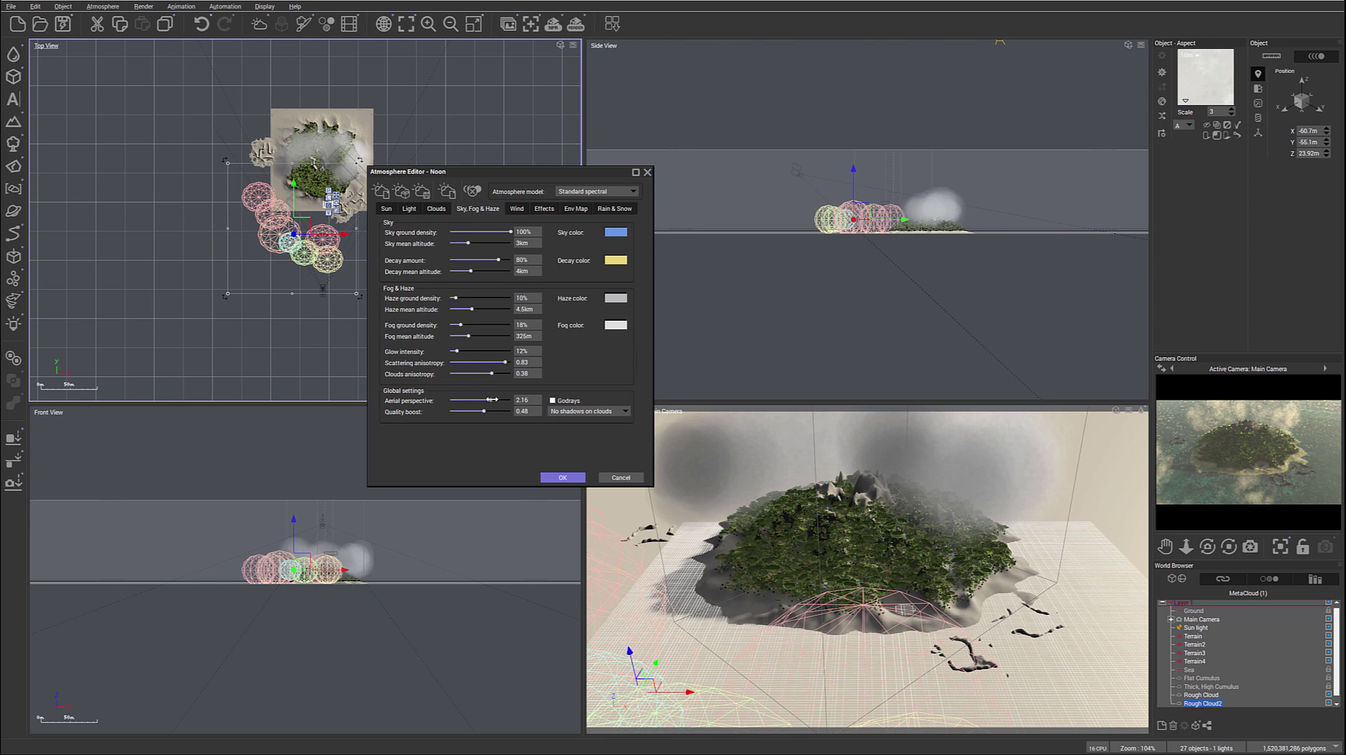
drag(459, 325, 457, 298)
drag(490, 400, 479, 399)
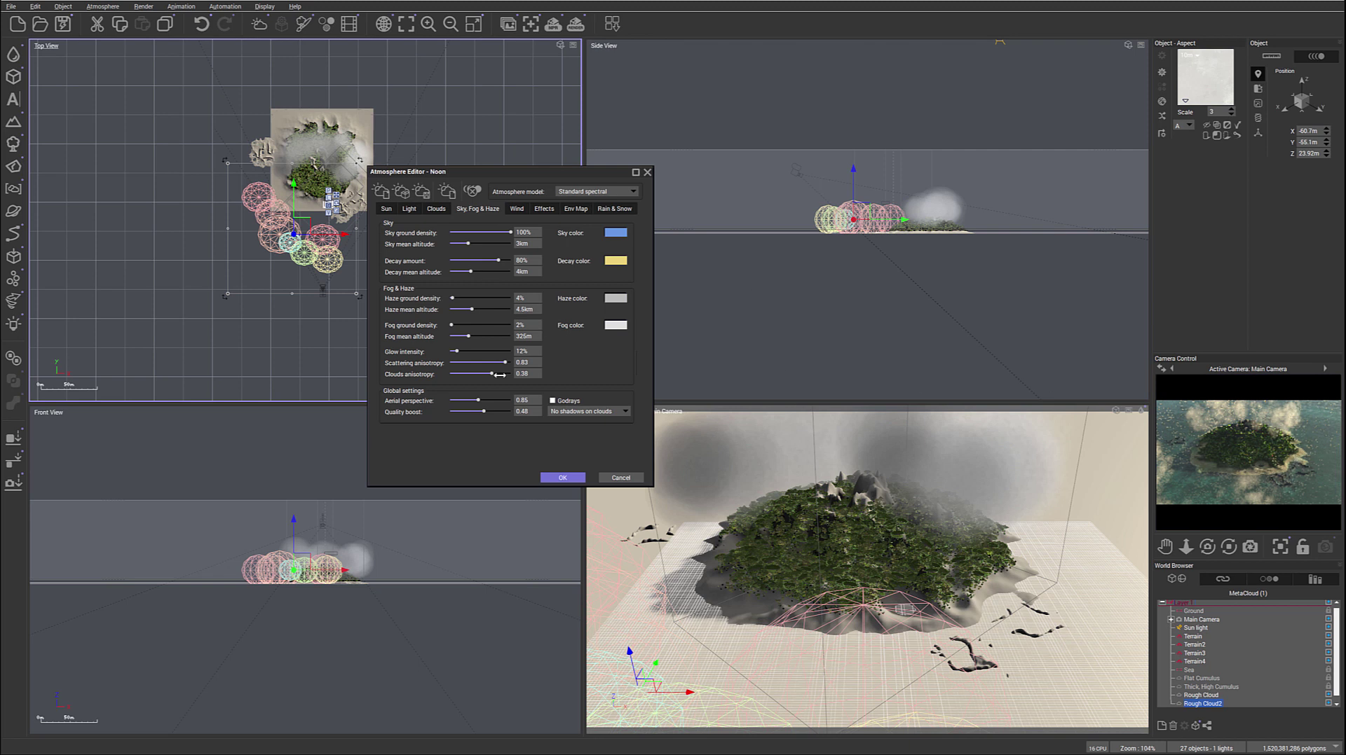
drag(489, 397, 499, 397)
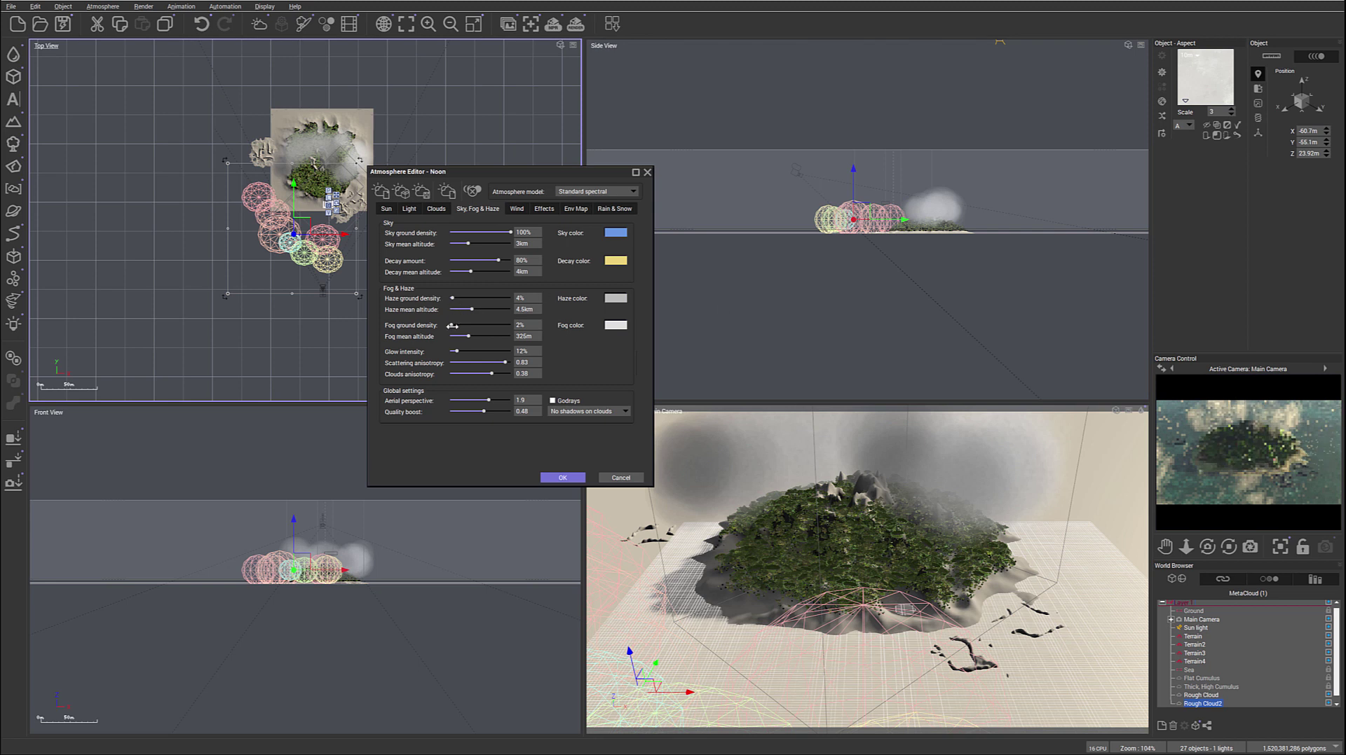
Step: Set fog ground density to 7%, fog mean altitude to about 215 m and haze ground density to 8%, and apply the atmosphere
drag(452, 325, 469, 337)
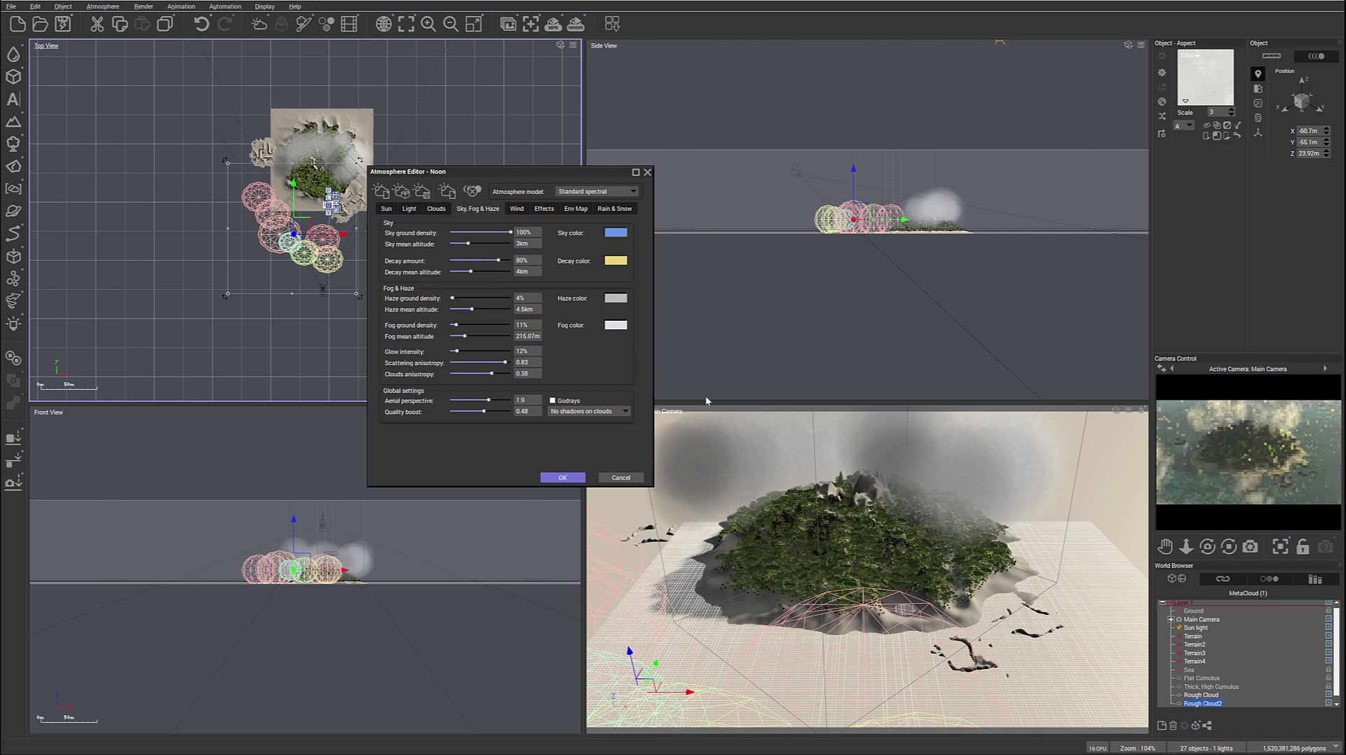
drag(484, 323, 482, 323)
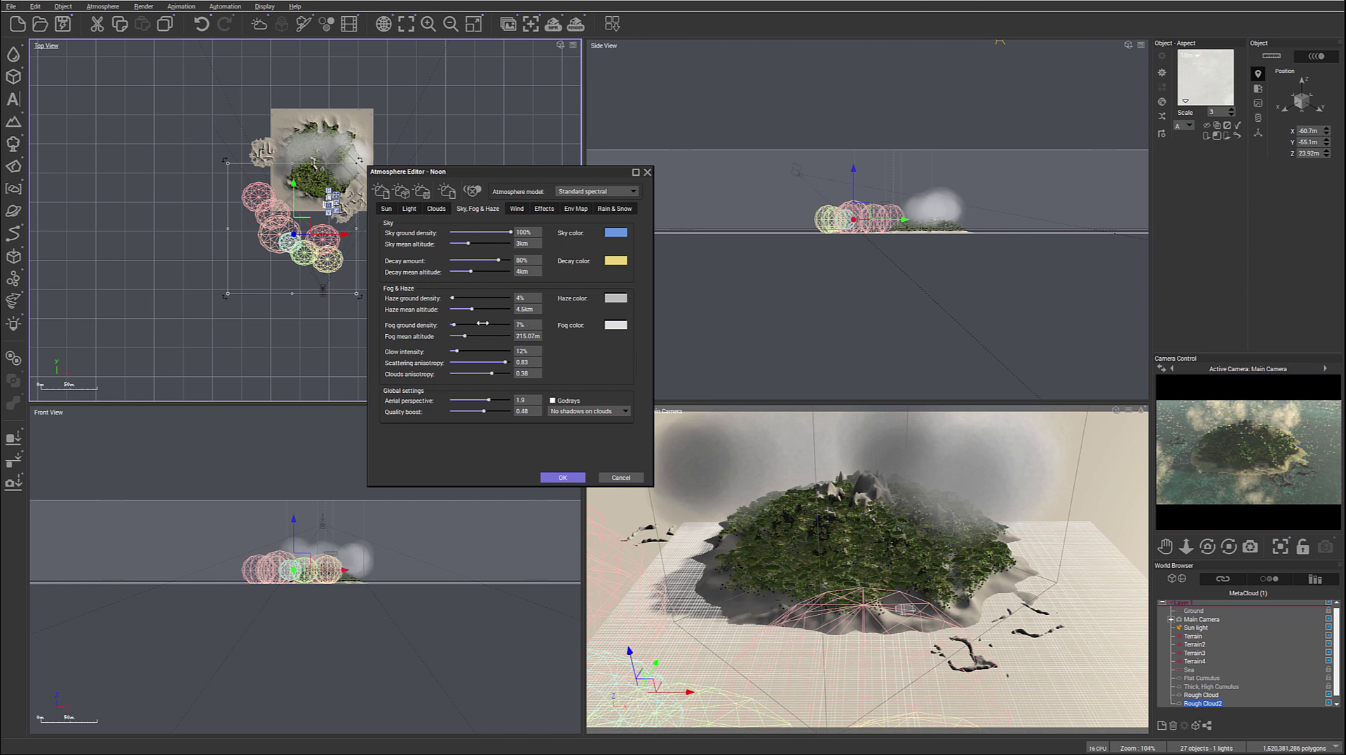
drag(480, 323, 459, 297)
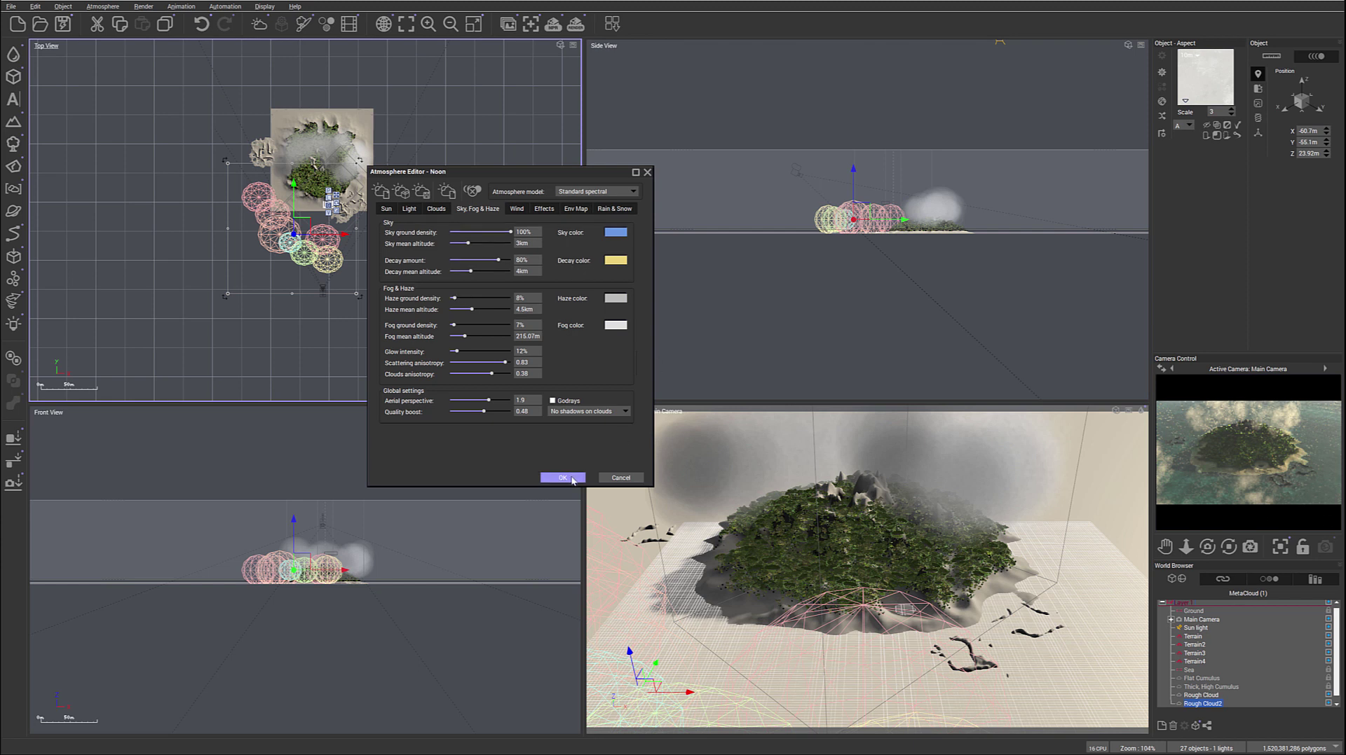
click(564, 478)
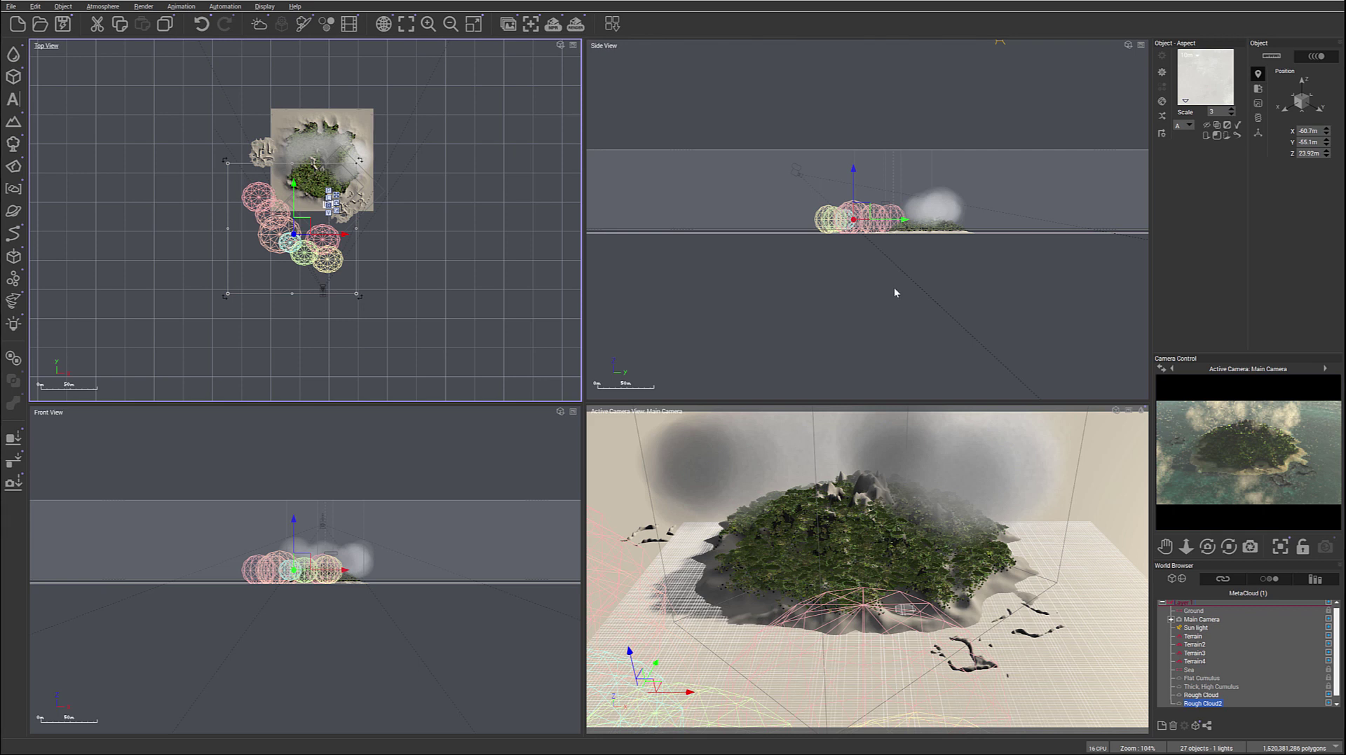
Step: Move Main Camera lower and closer to the island, to about Y -114 m, Z 89.91 m, and adjust its tilt slightly
click(1207, 621)
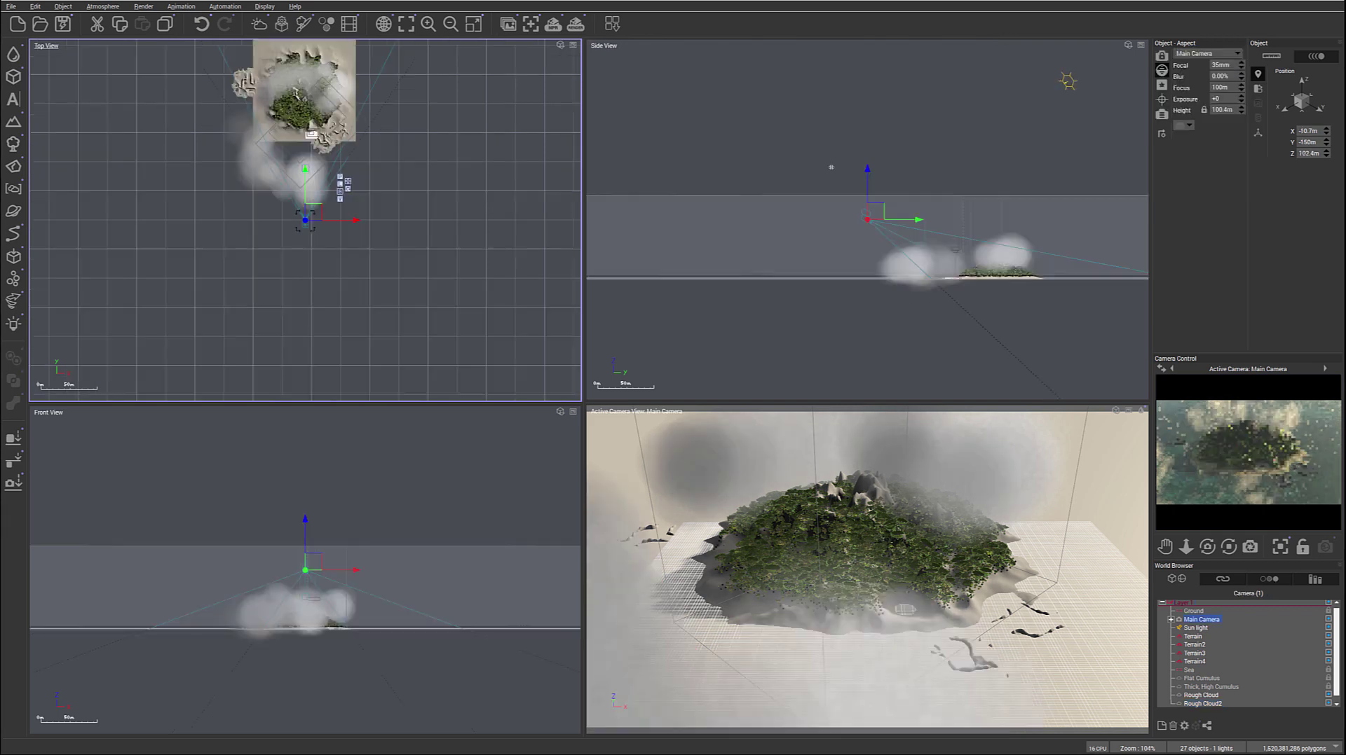
drag(875, 212, 898, 220)
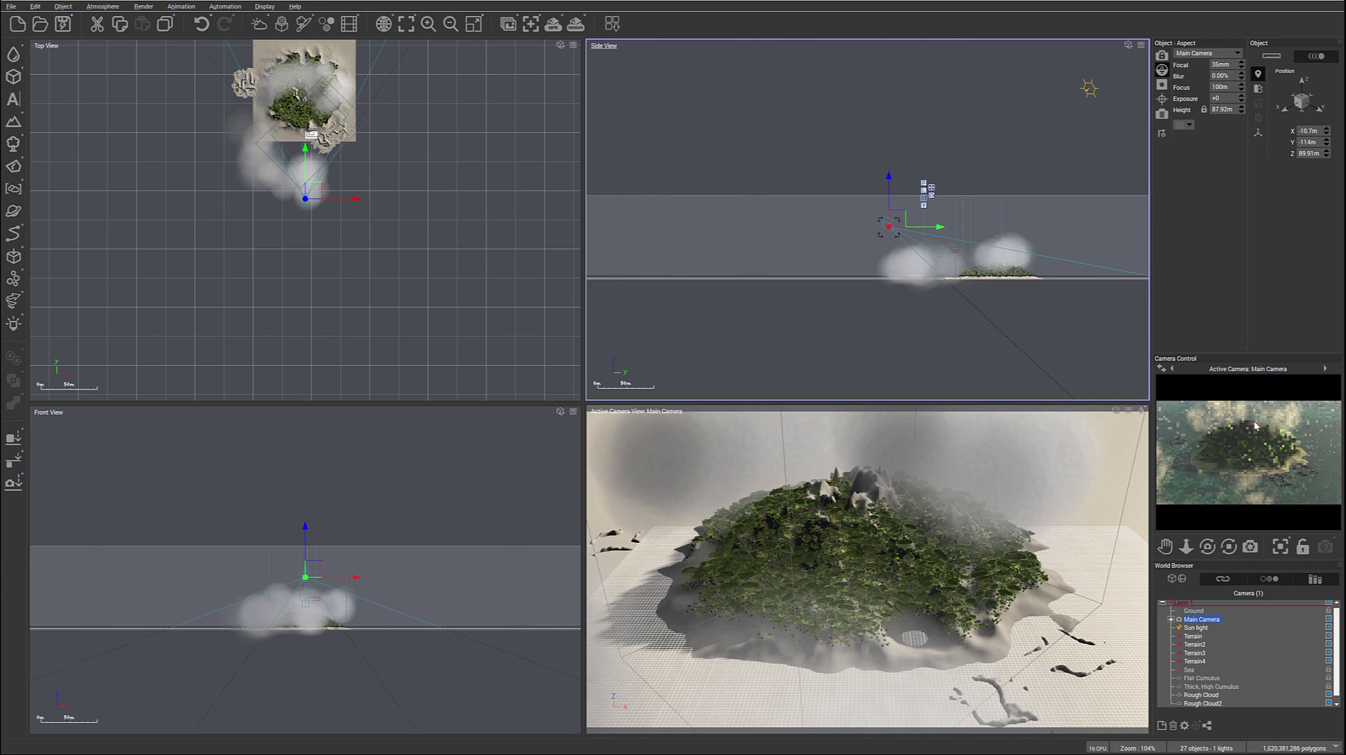
drag(1207, 546, 1205, 550)
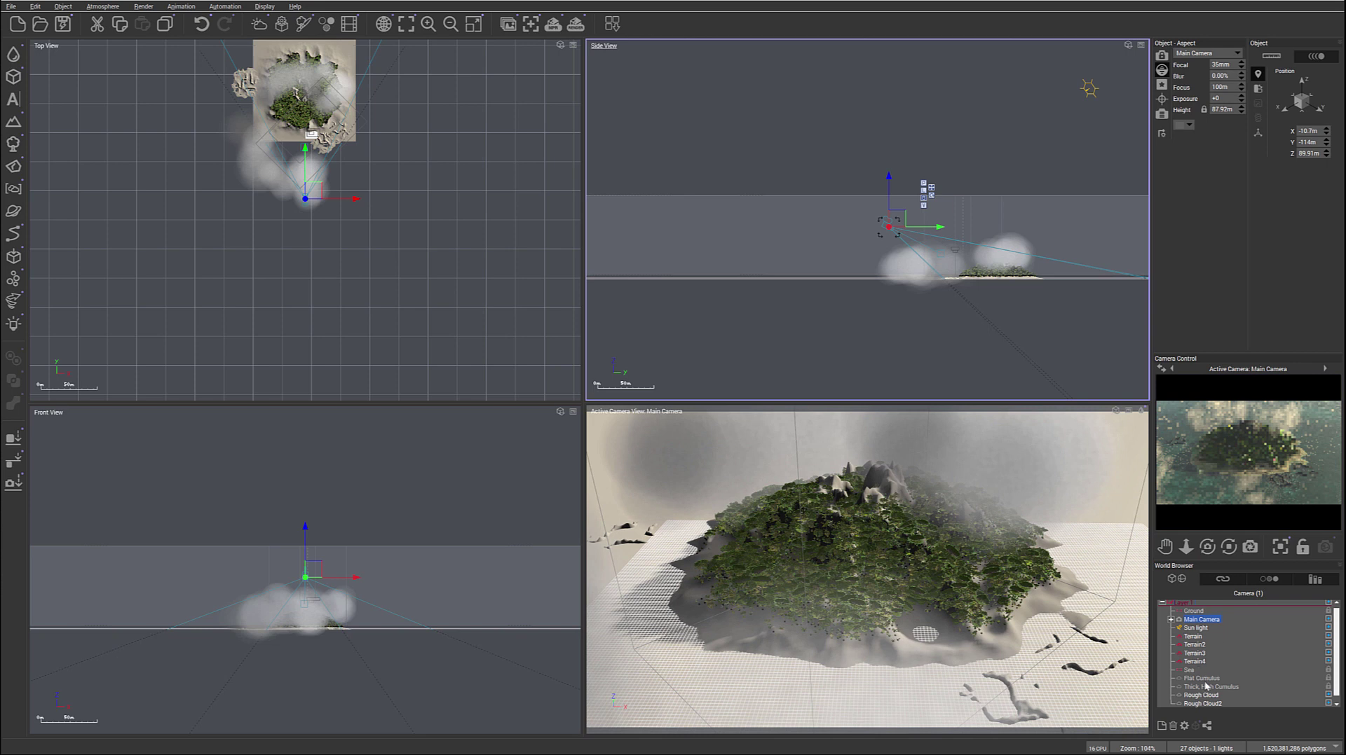
Step: Move Rough Cloud2 closer to the island in the top view, to about X -67.8 m, Y -36.8 m, and rotate it slightly
click(1202, 704)
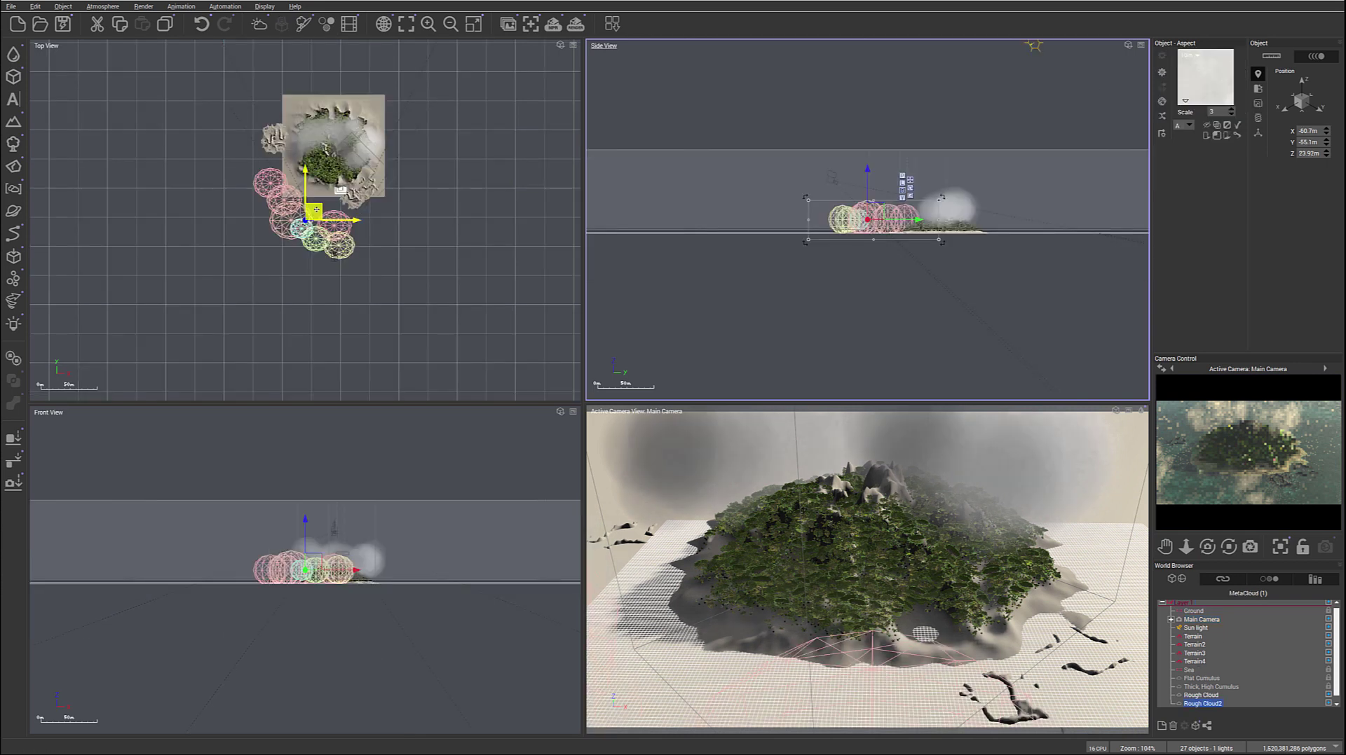
drag(315, 209, 318, 205)
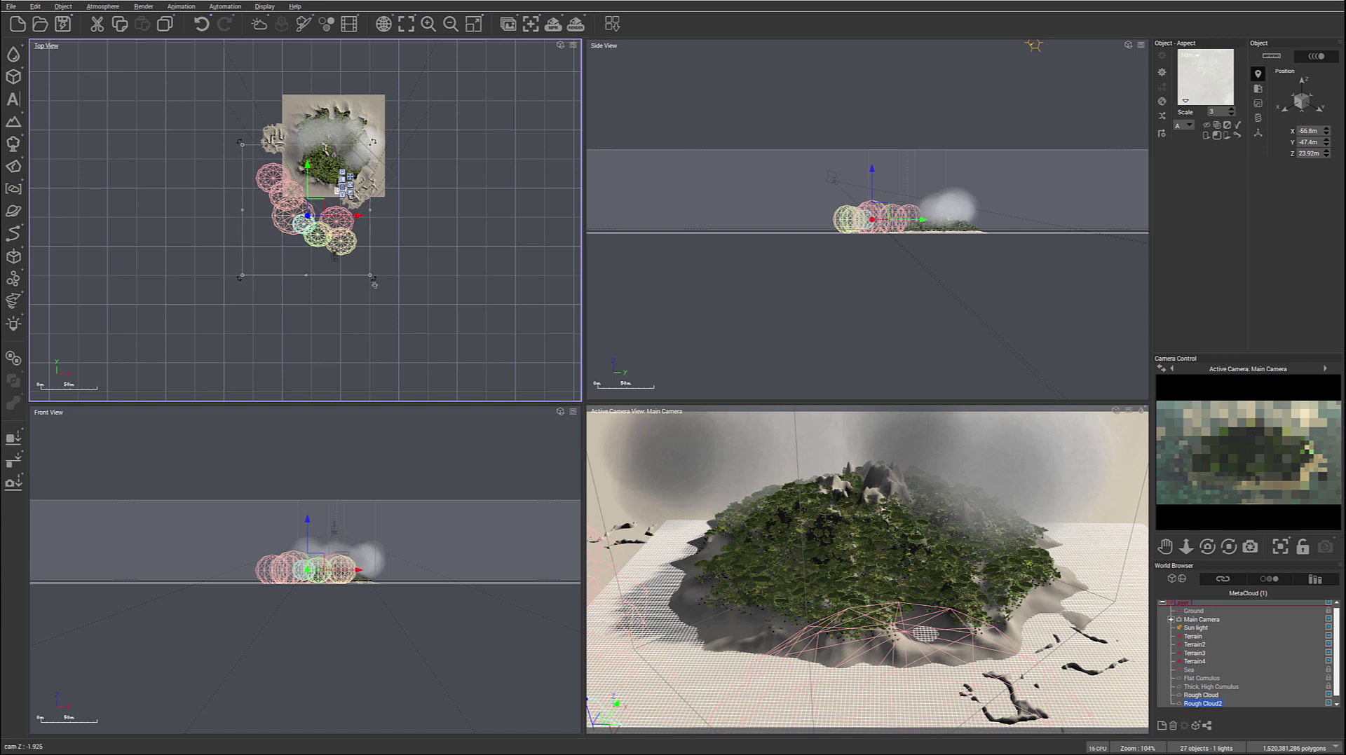
drag(315, 209, 315, 203)
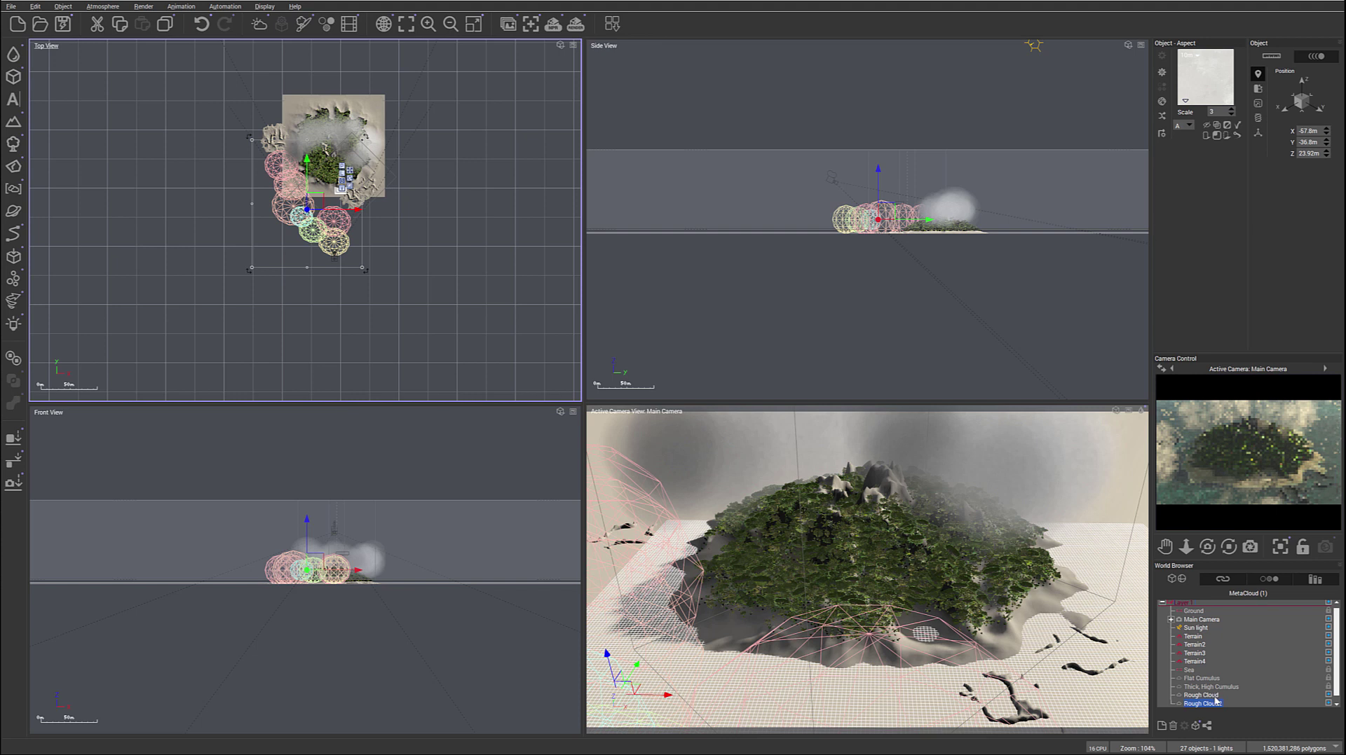
Step: Set the cloud material's density to 22%, opacity to 51% and low density quality boost to +2.2, and apply it
double_click(1215, 73)
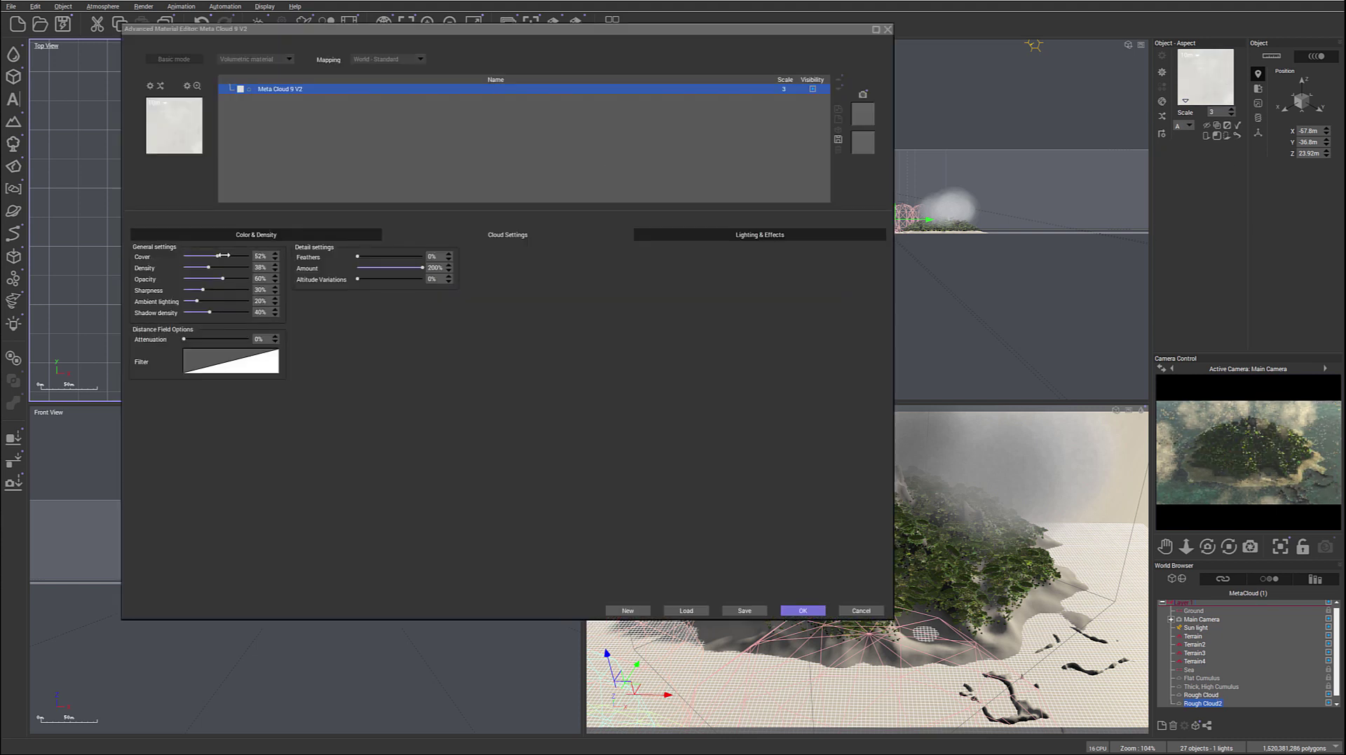
drag(223, 265, 198, 268)
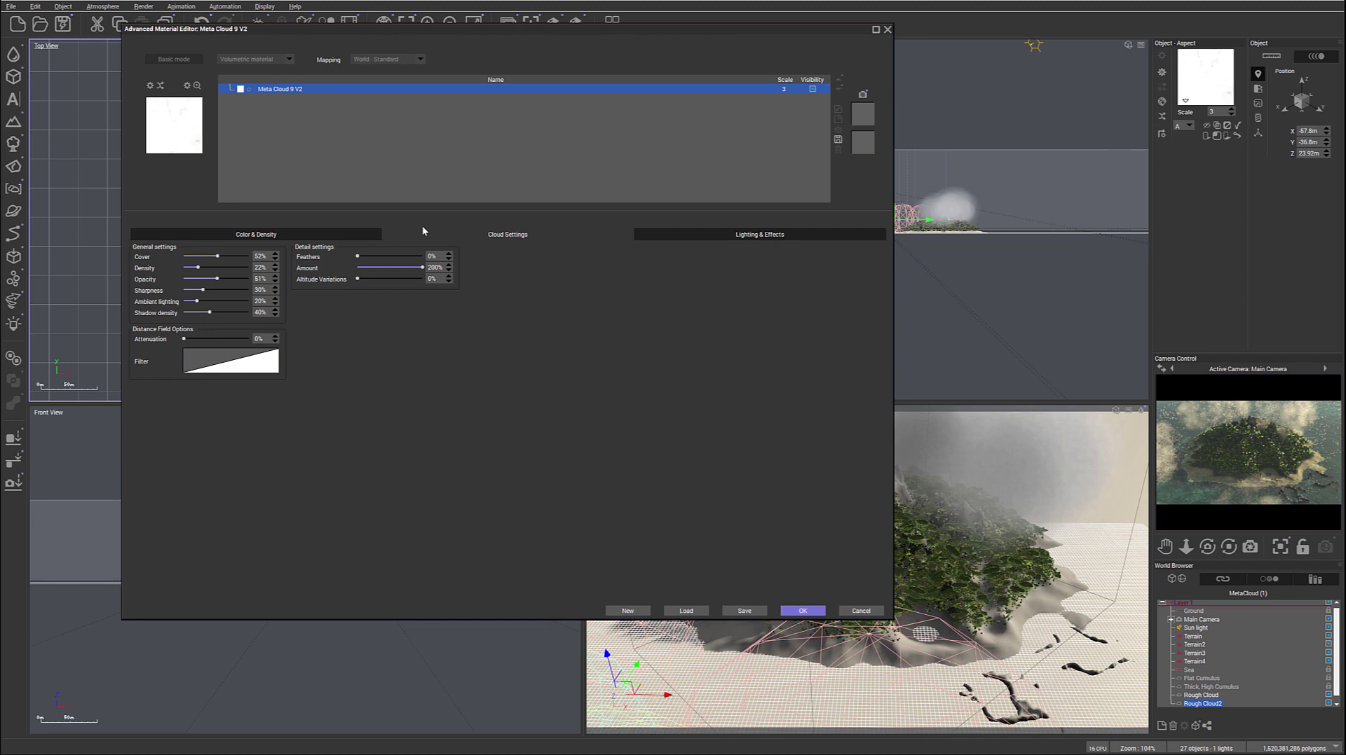
click(364, 236)
click(757, 234)
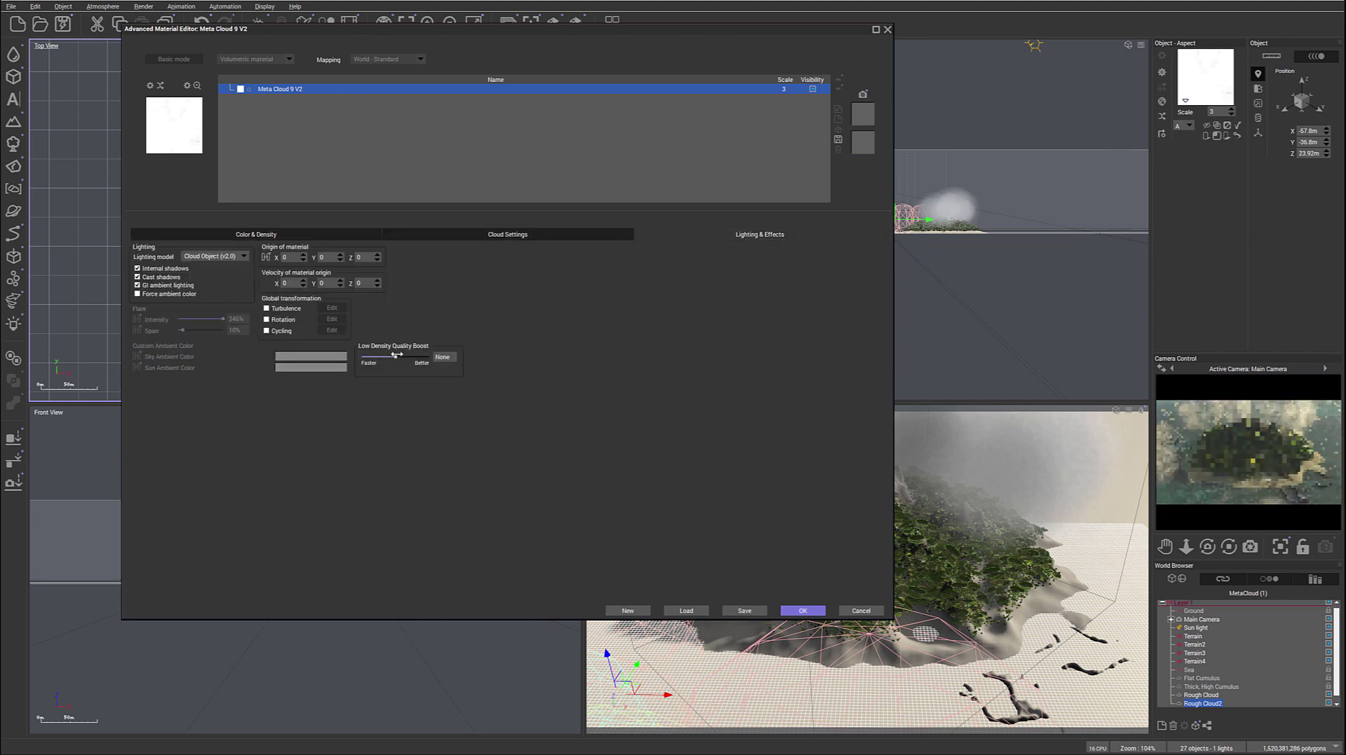
drag(397, 355, 415, 356)
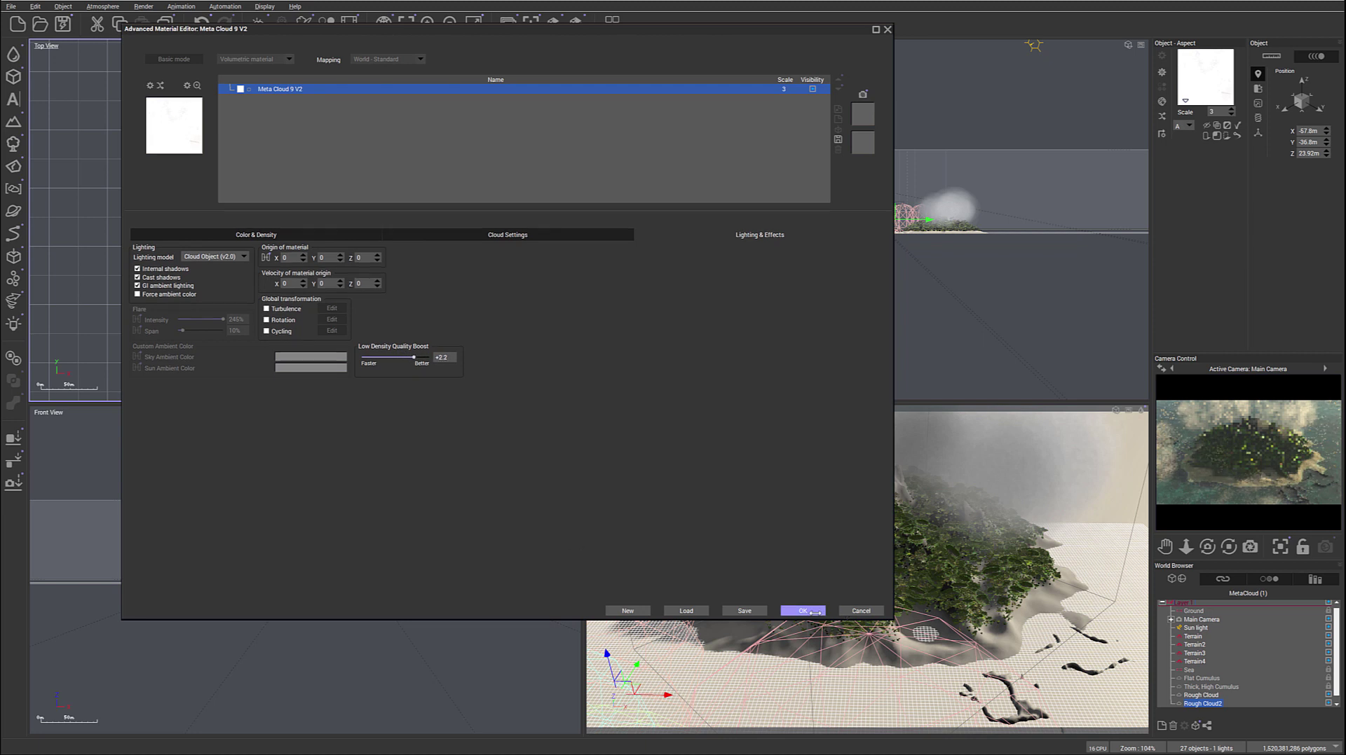
click(803, 611)
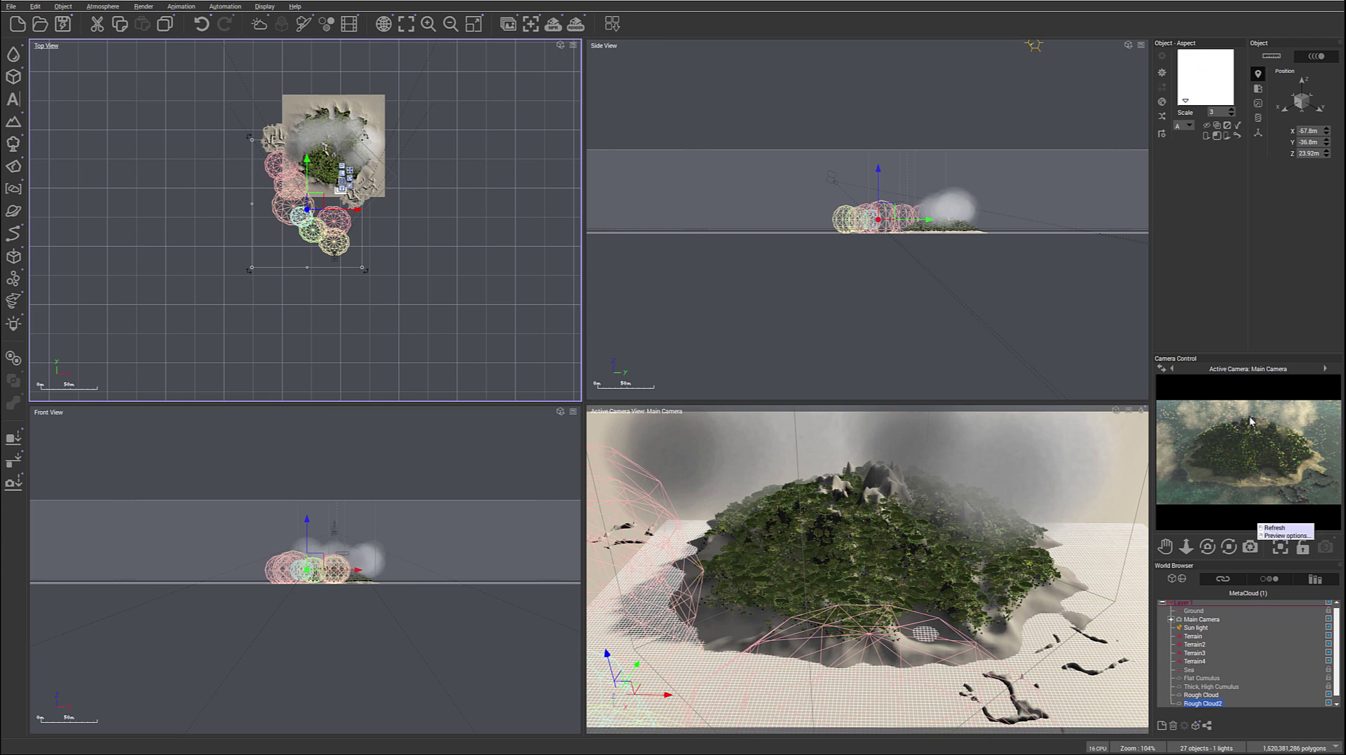
Step: Duplicate the Main Camera entry in the object hierarchy and make the copy the active camera
click(1169, 620)
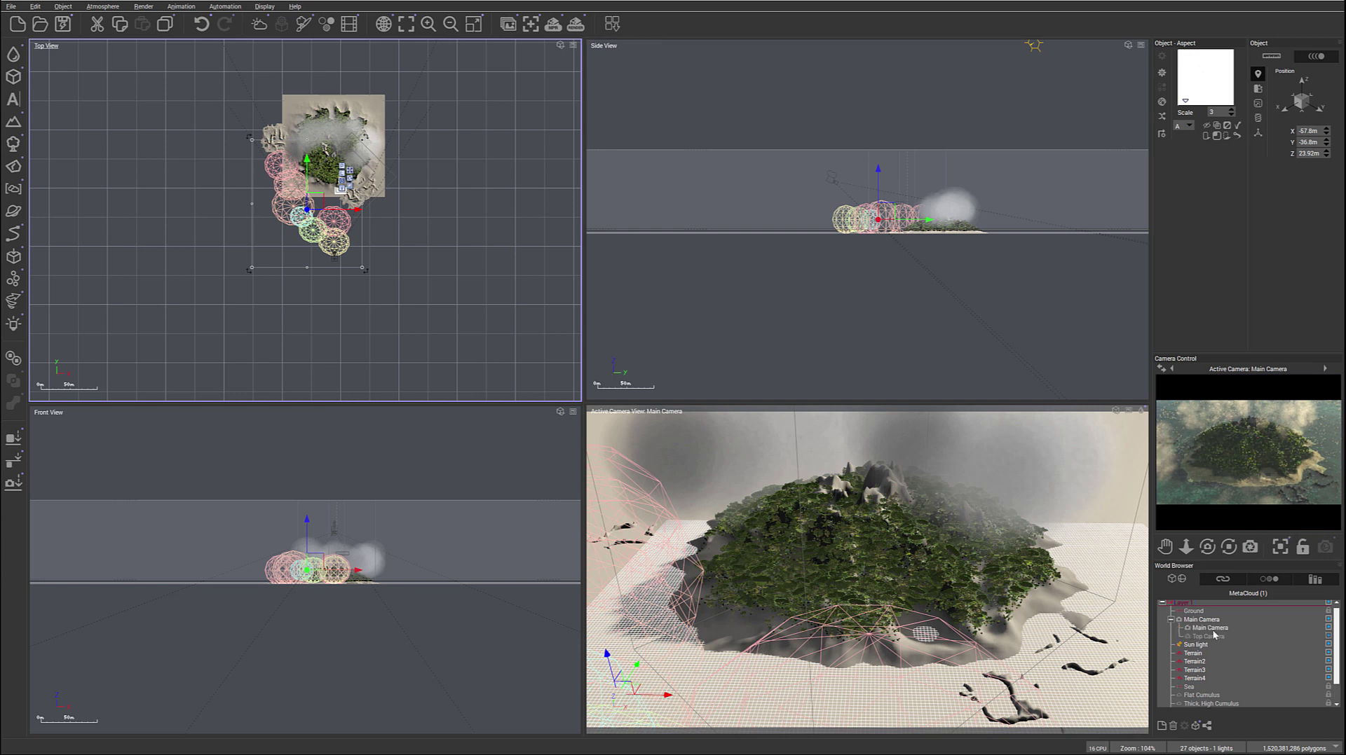
click(1209, 629)
key(ctrl+c)
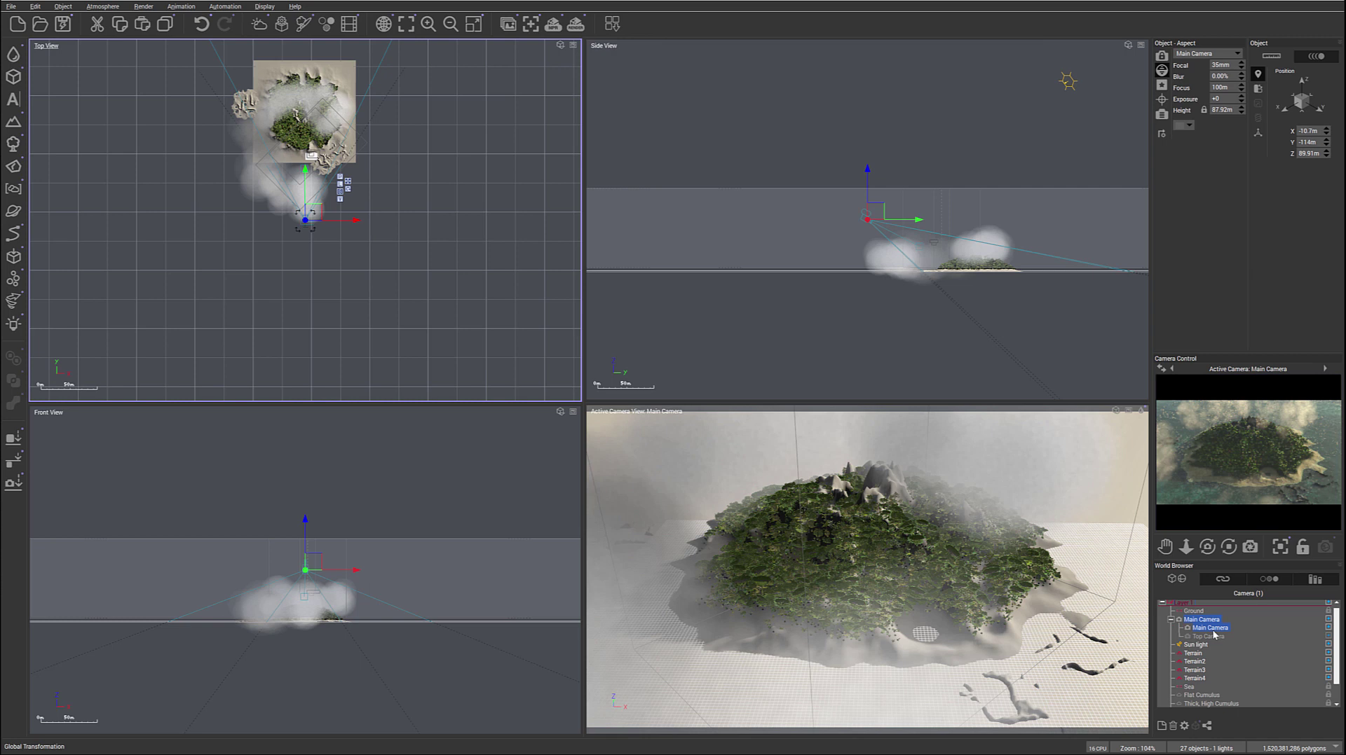
key(ctrl+v)
click(1219, 644)
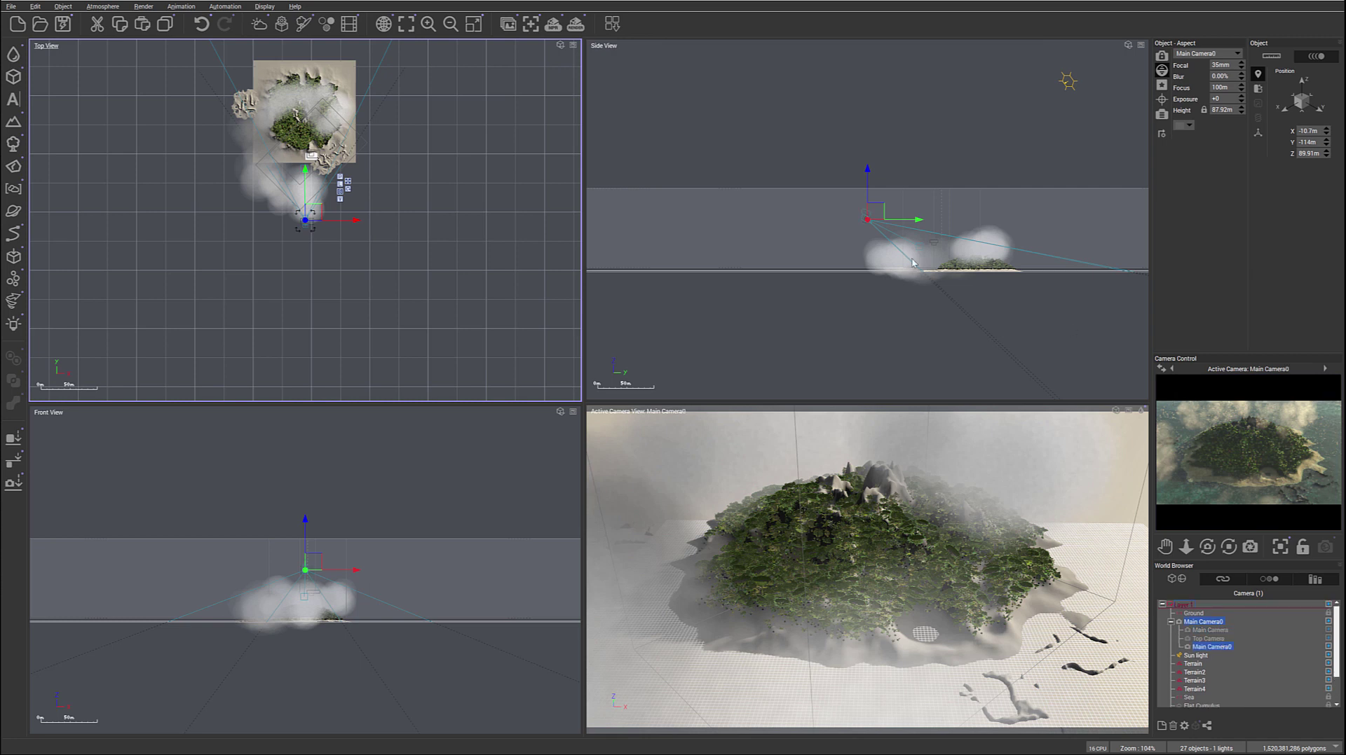
Step: Lower the copied camera toward the island to about Y -73.4 m, Z 19.6 m, tilt it upward and enlarge the camera preview
drag(868, 181, 868, 204)
drag(1206, 546, 1206, 531)
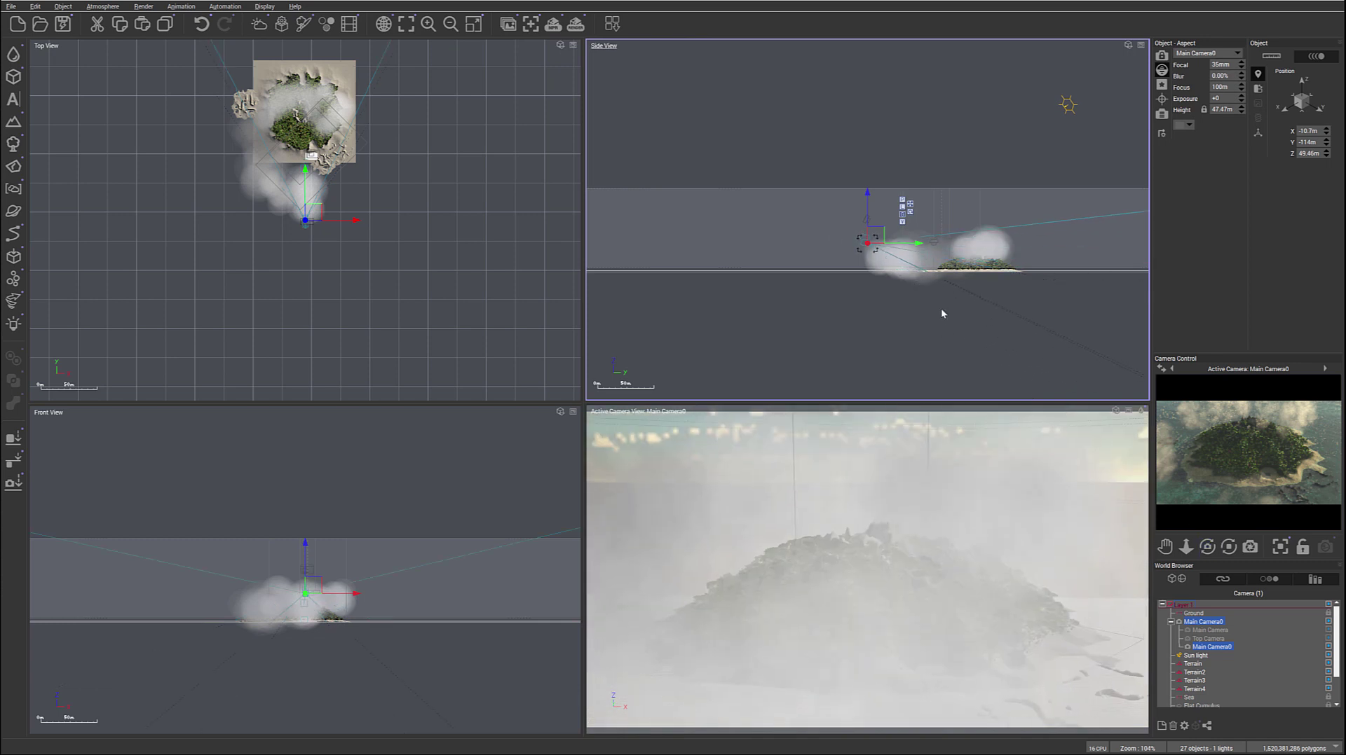
drag(876, 237, 899, 252)
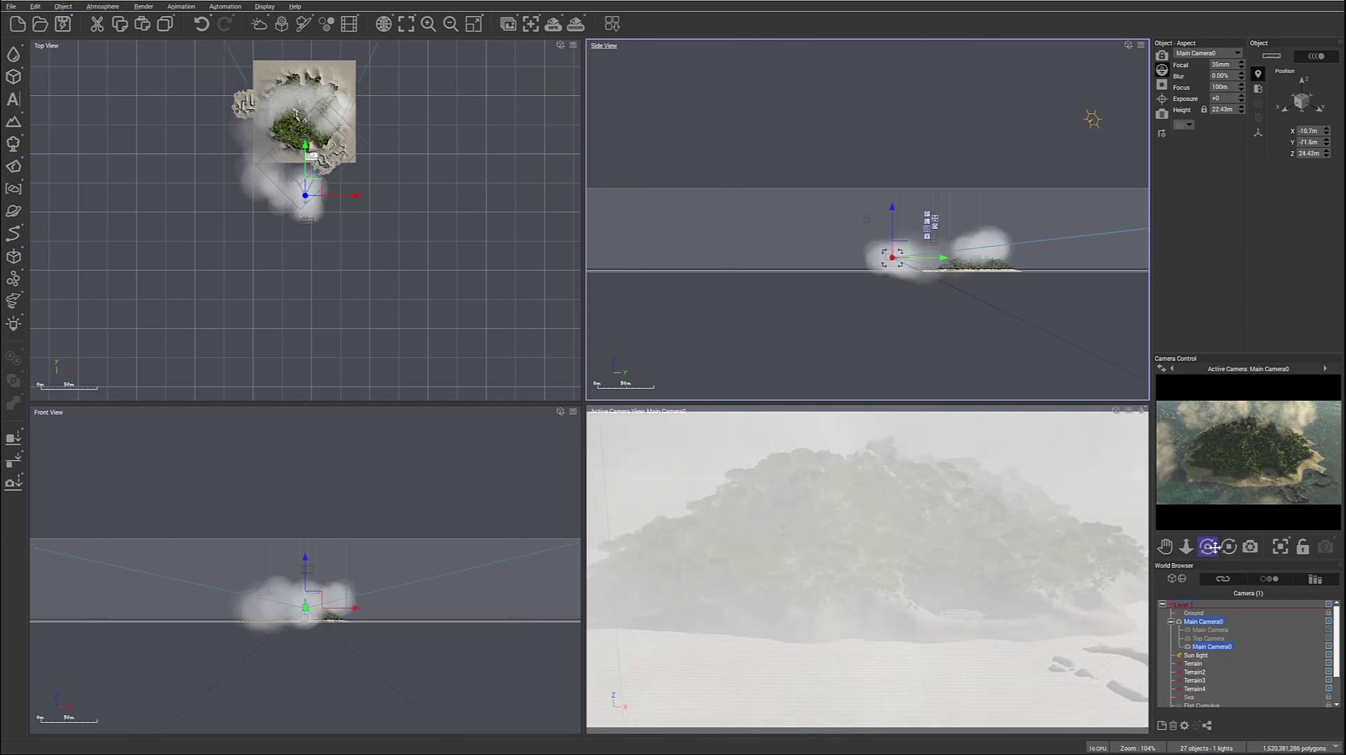
drag(1207, 546, 1206, 535)
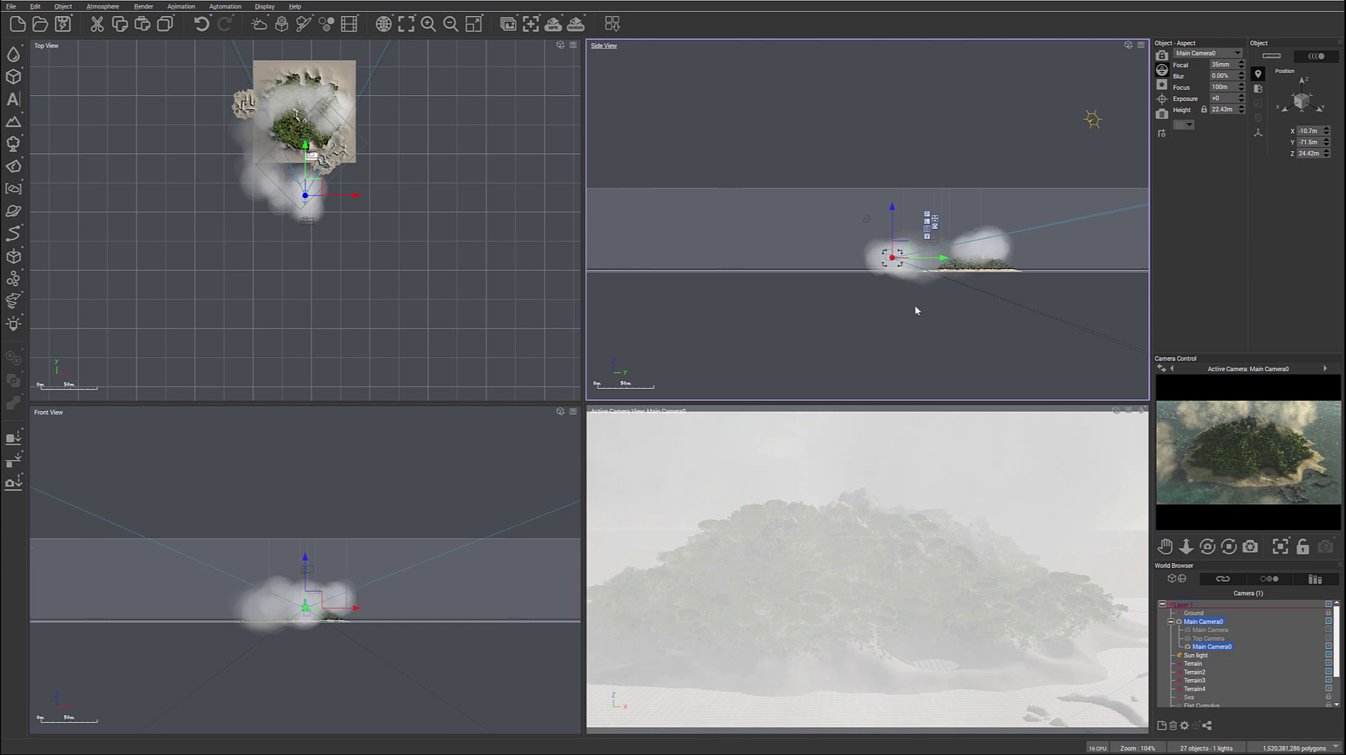
drag(897, 249, 896, 252)
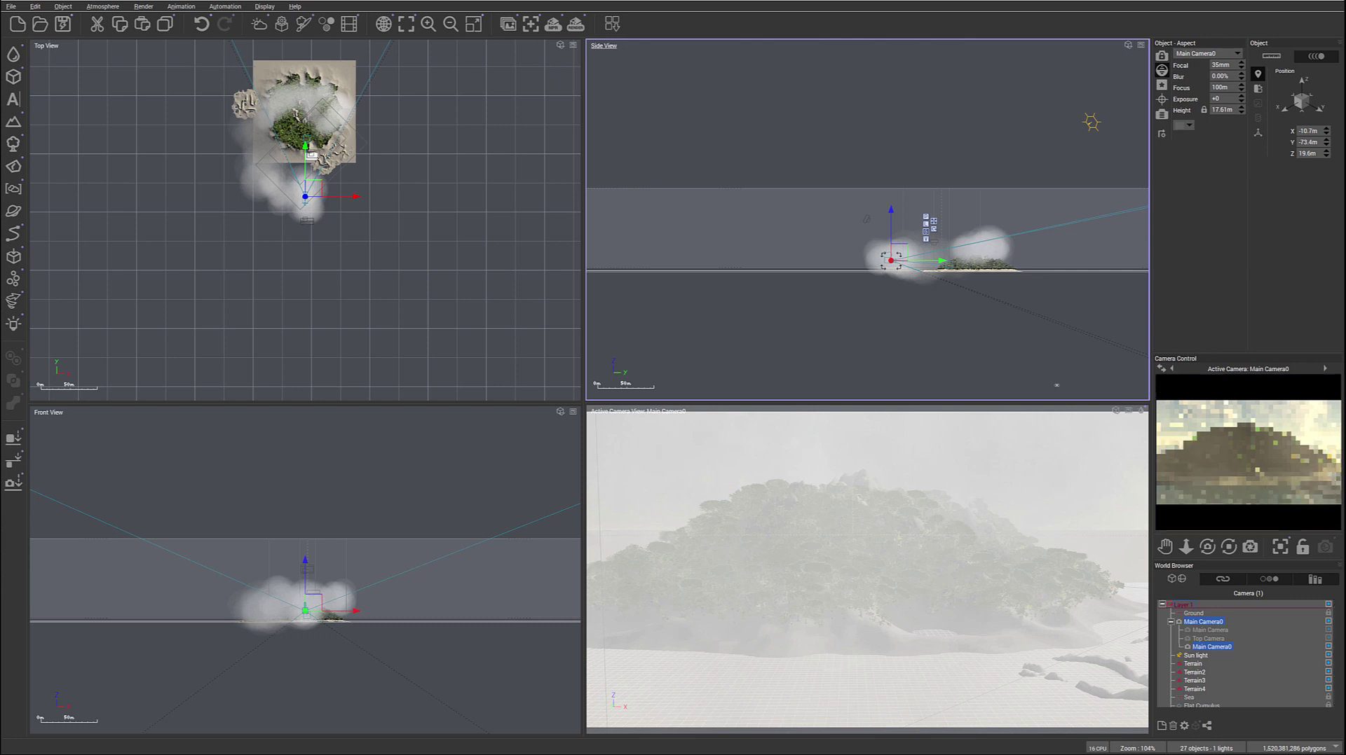
drag(1150, 385, 1056, 385)
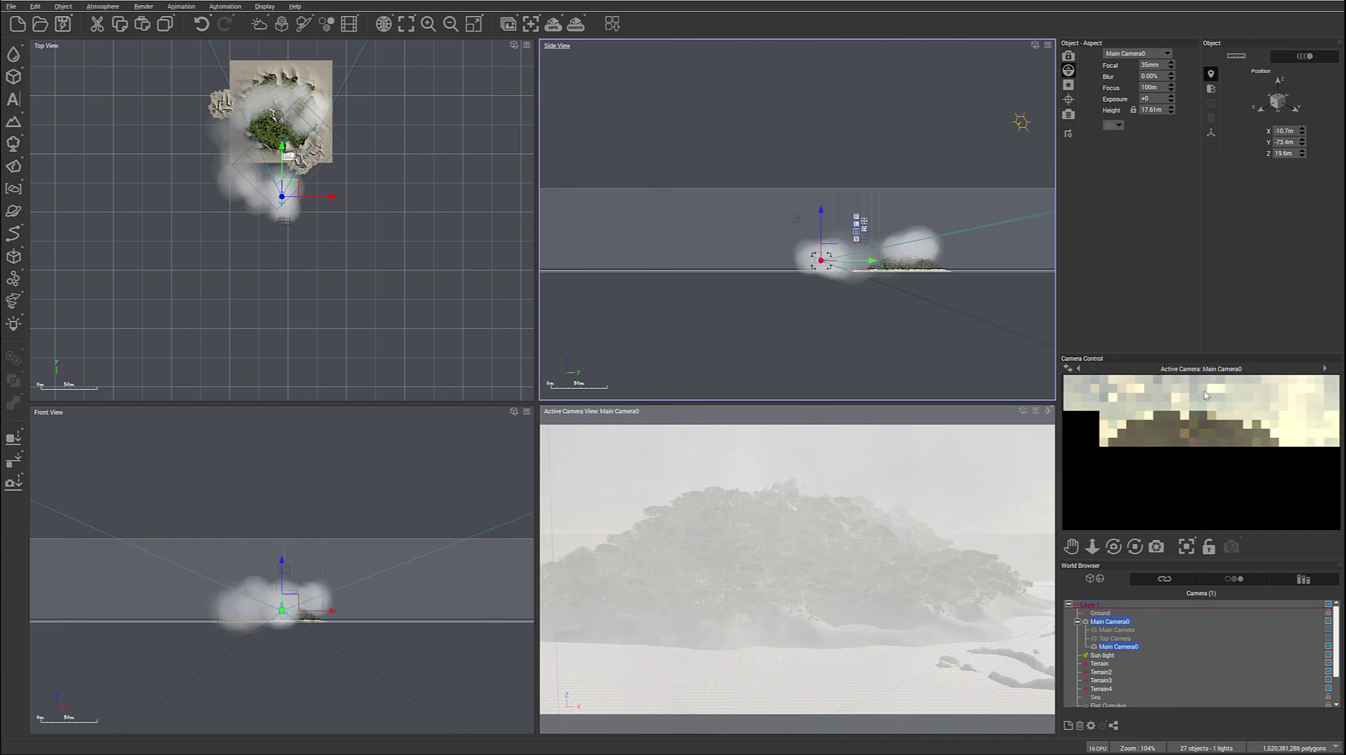
Step: Switch back to the original Main Camera and refresh its preview
click(1109, 631)
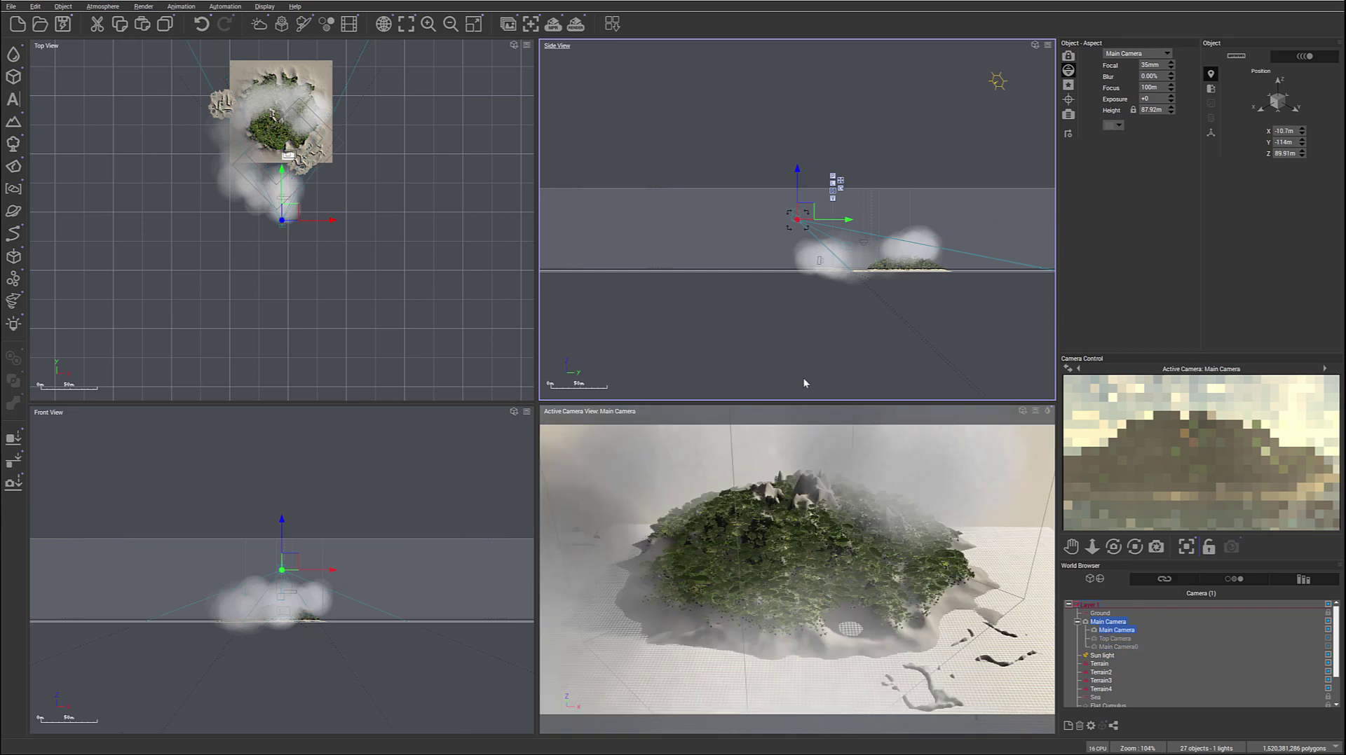
right_click(1194, 485)
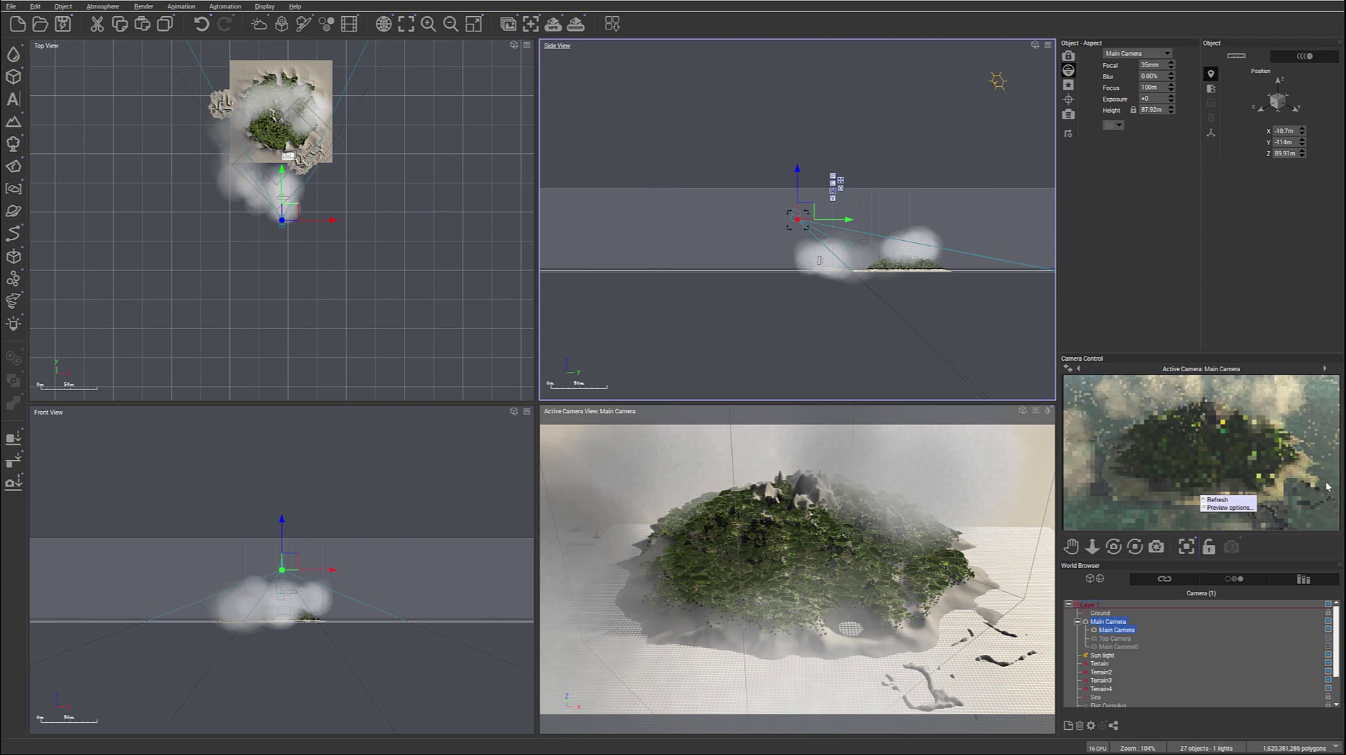
click(1273, 464)
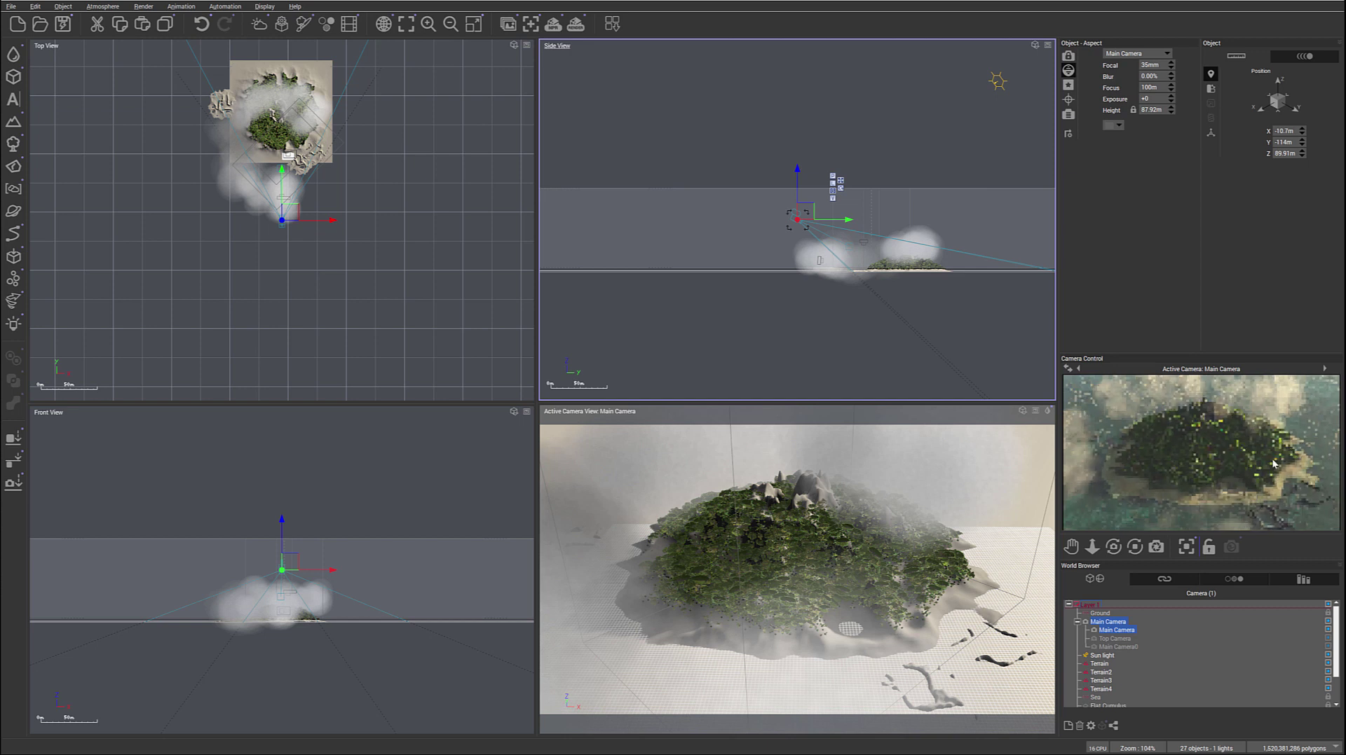
Step: Configure the render for Final quality at 1920x1080 with Z-Depth output enabled
click(576, 24)
click(569, 31)
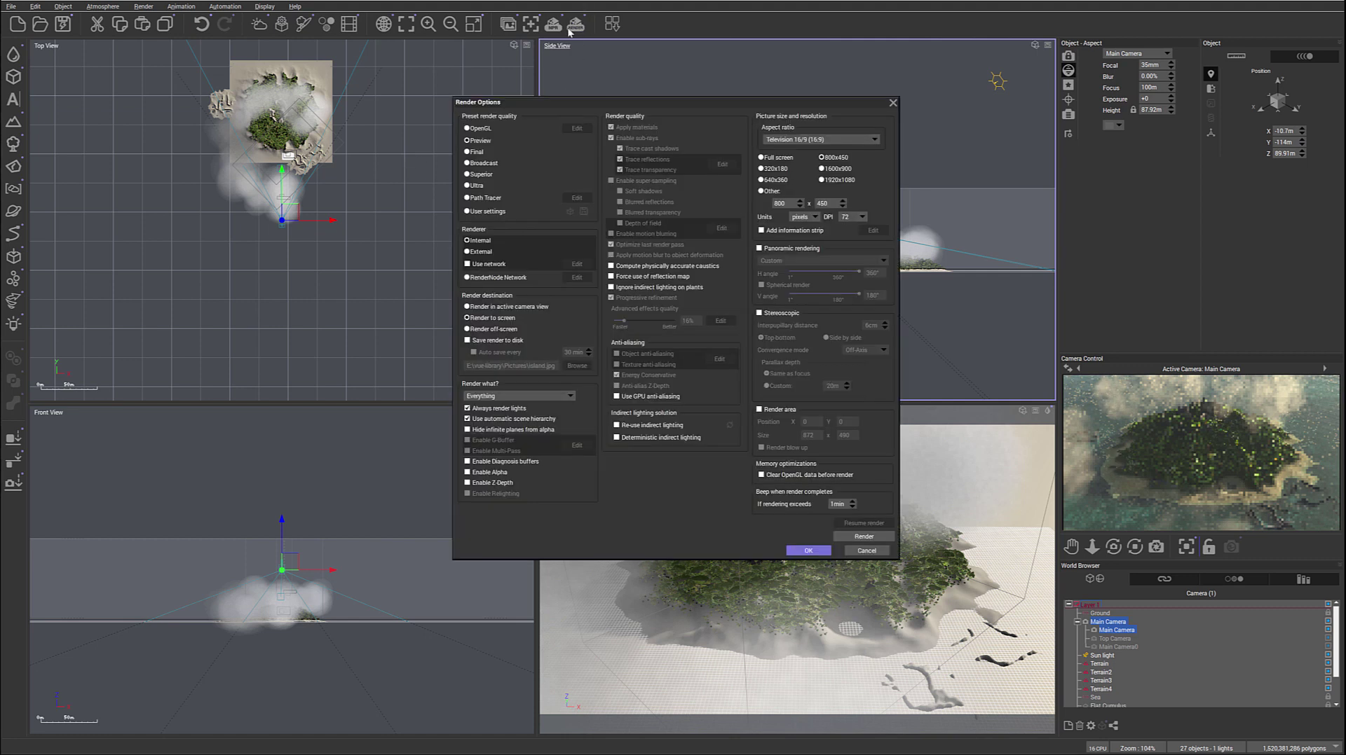
click(466, 152)
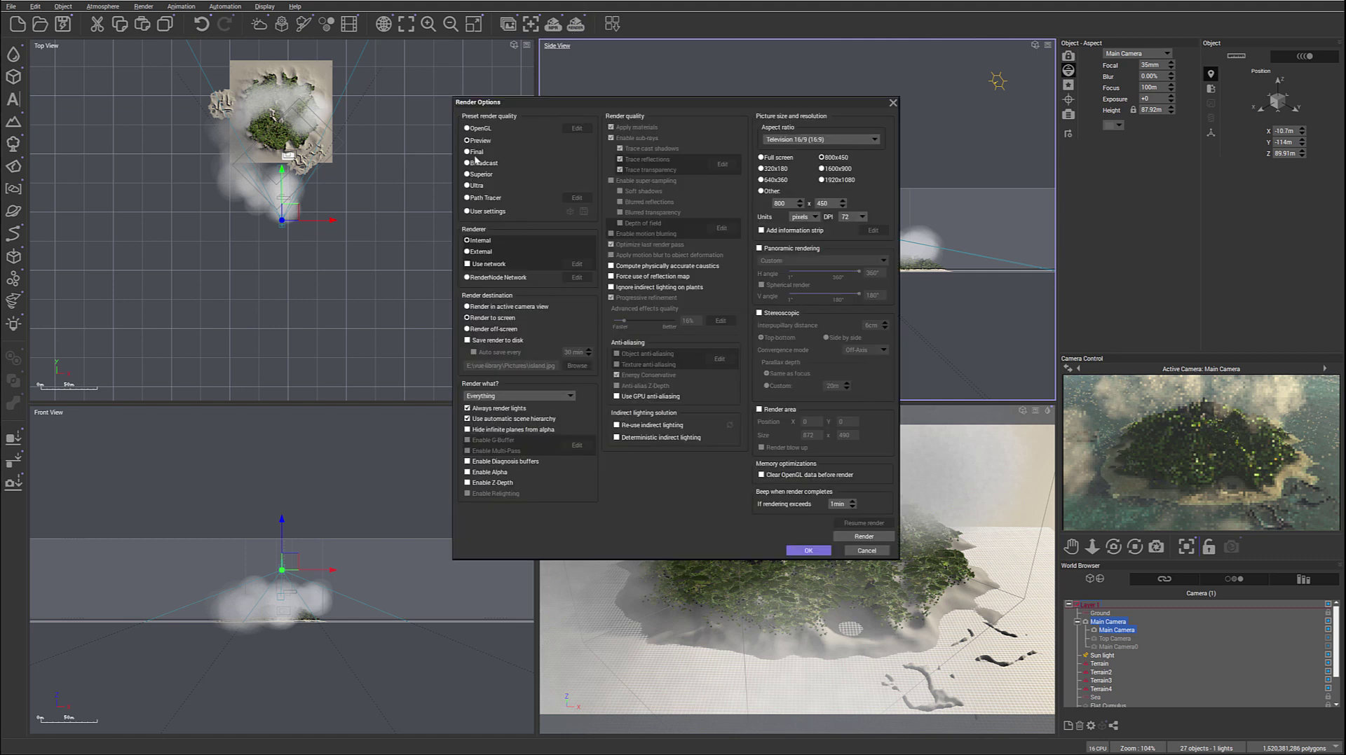
click(827, 181)
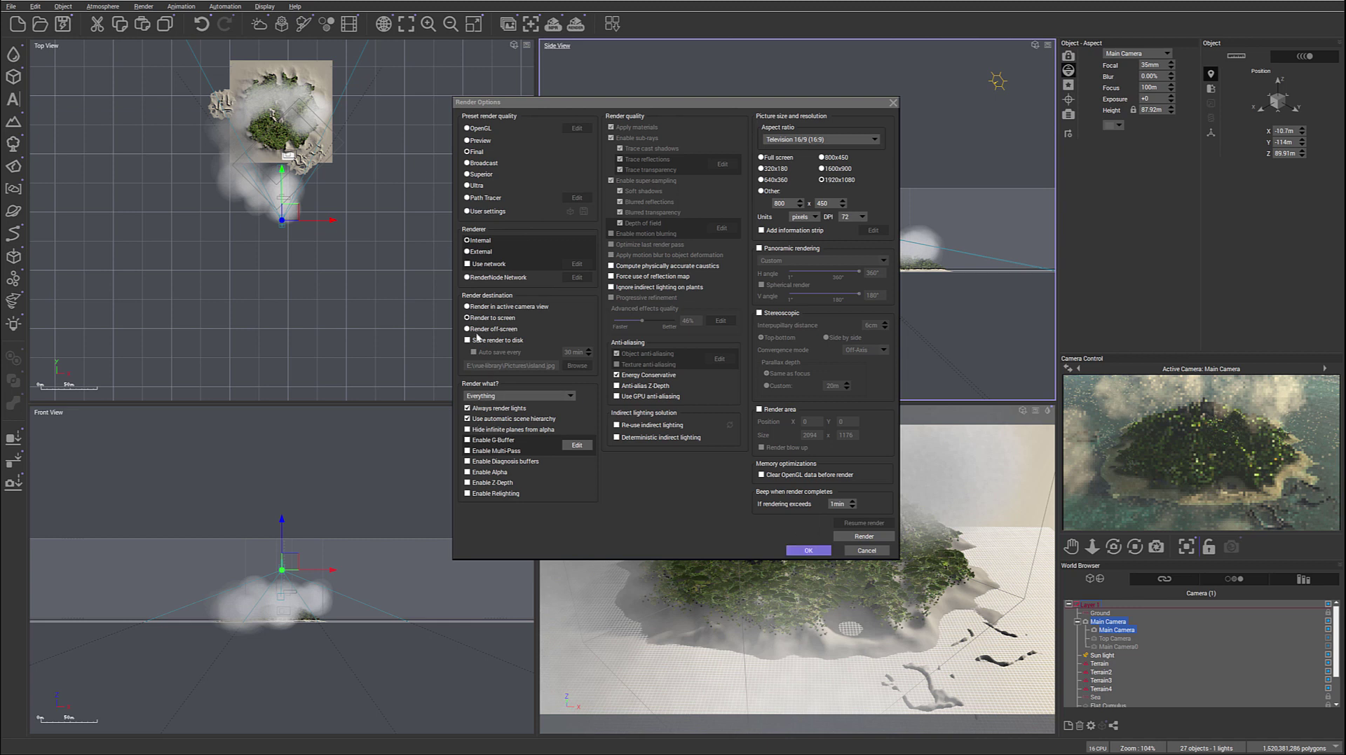
click(467, 483)
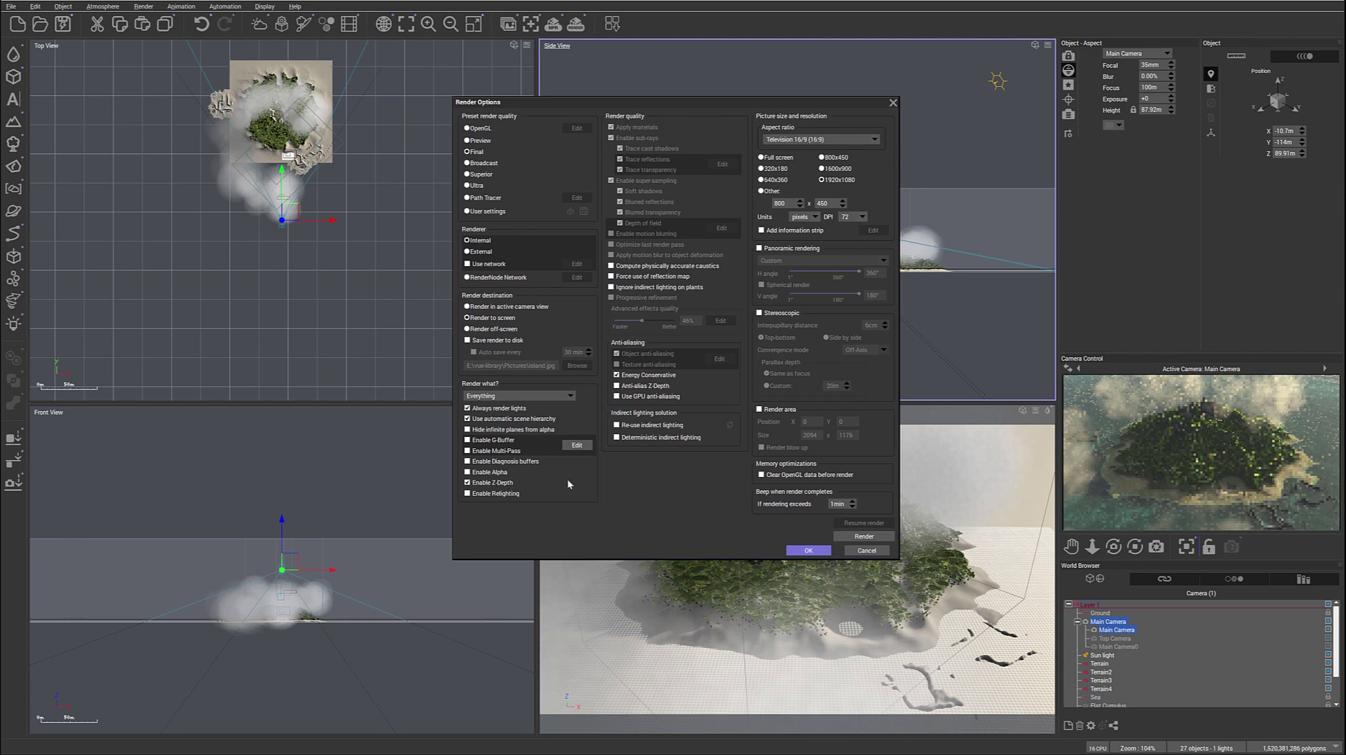
click(808, 550)
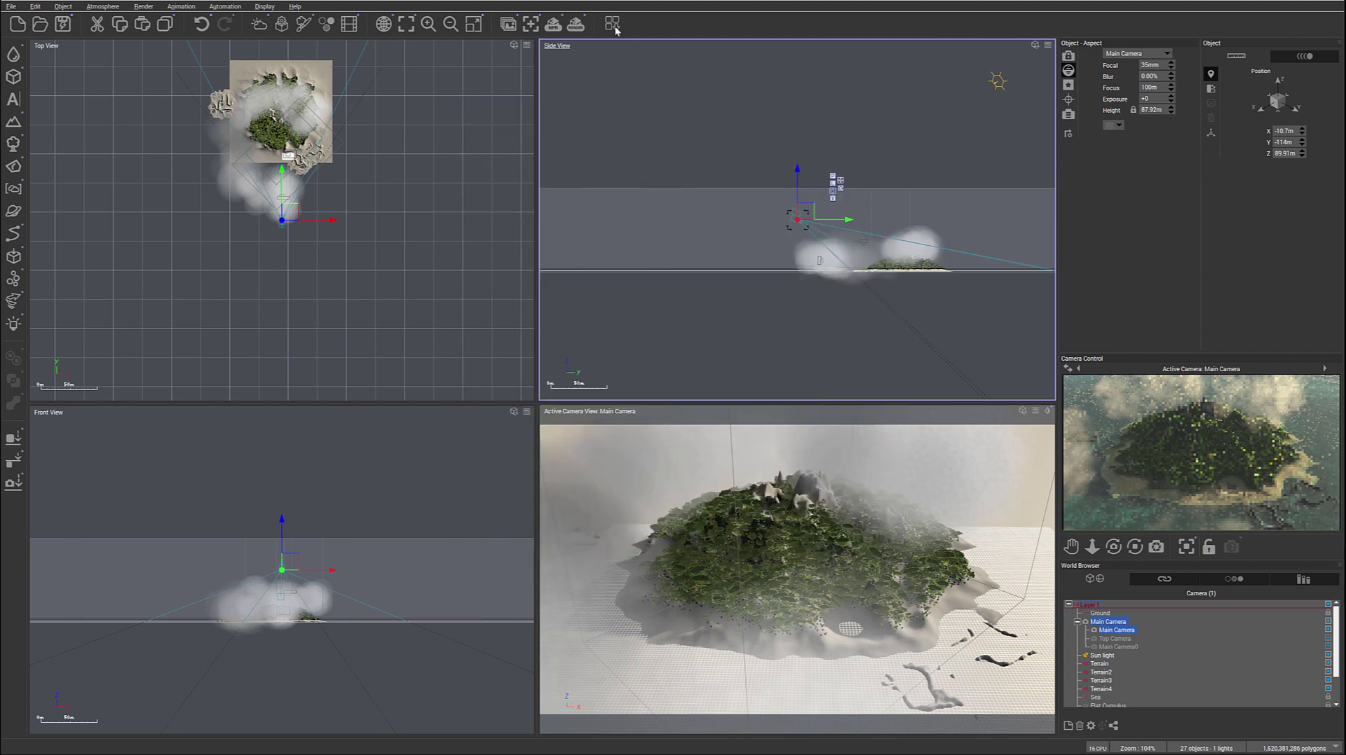
Step: Render the scene from the Main Camera and accept the default post-render settings
click(575, 23)
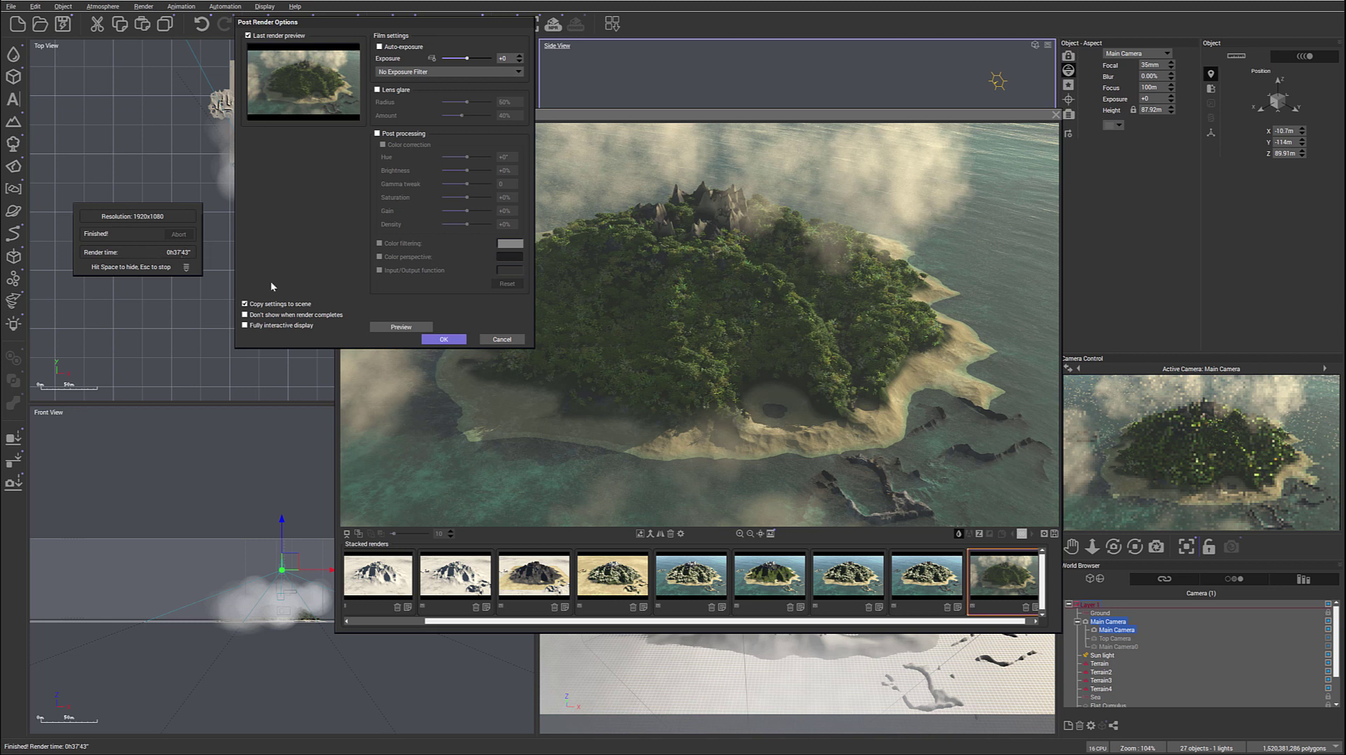
click(443, 340)
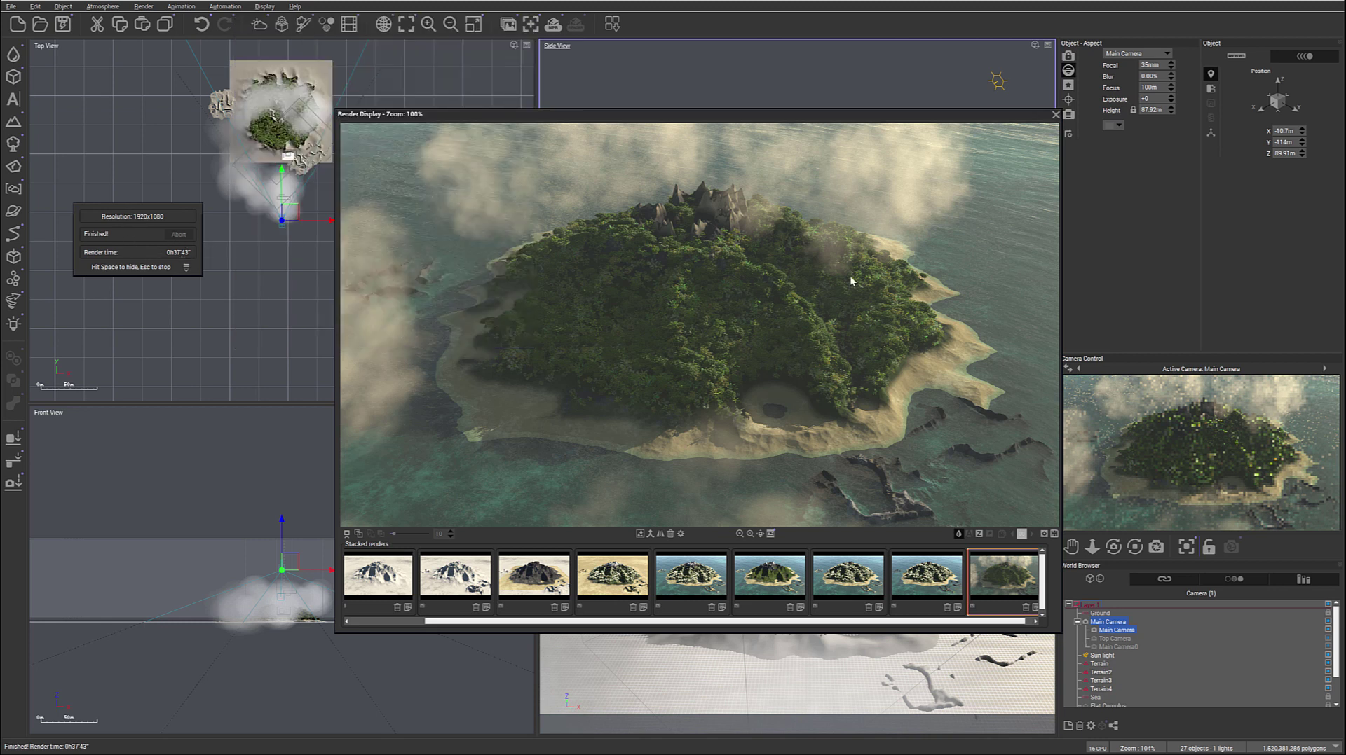